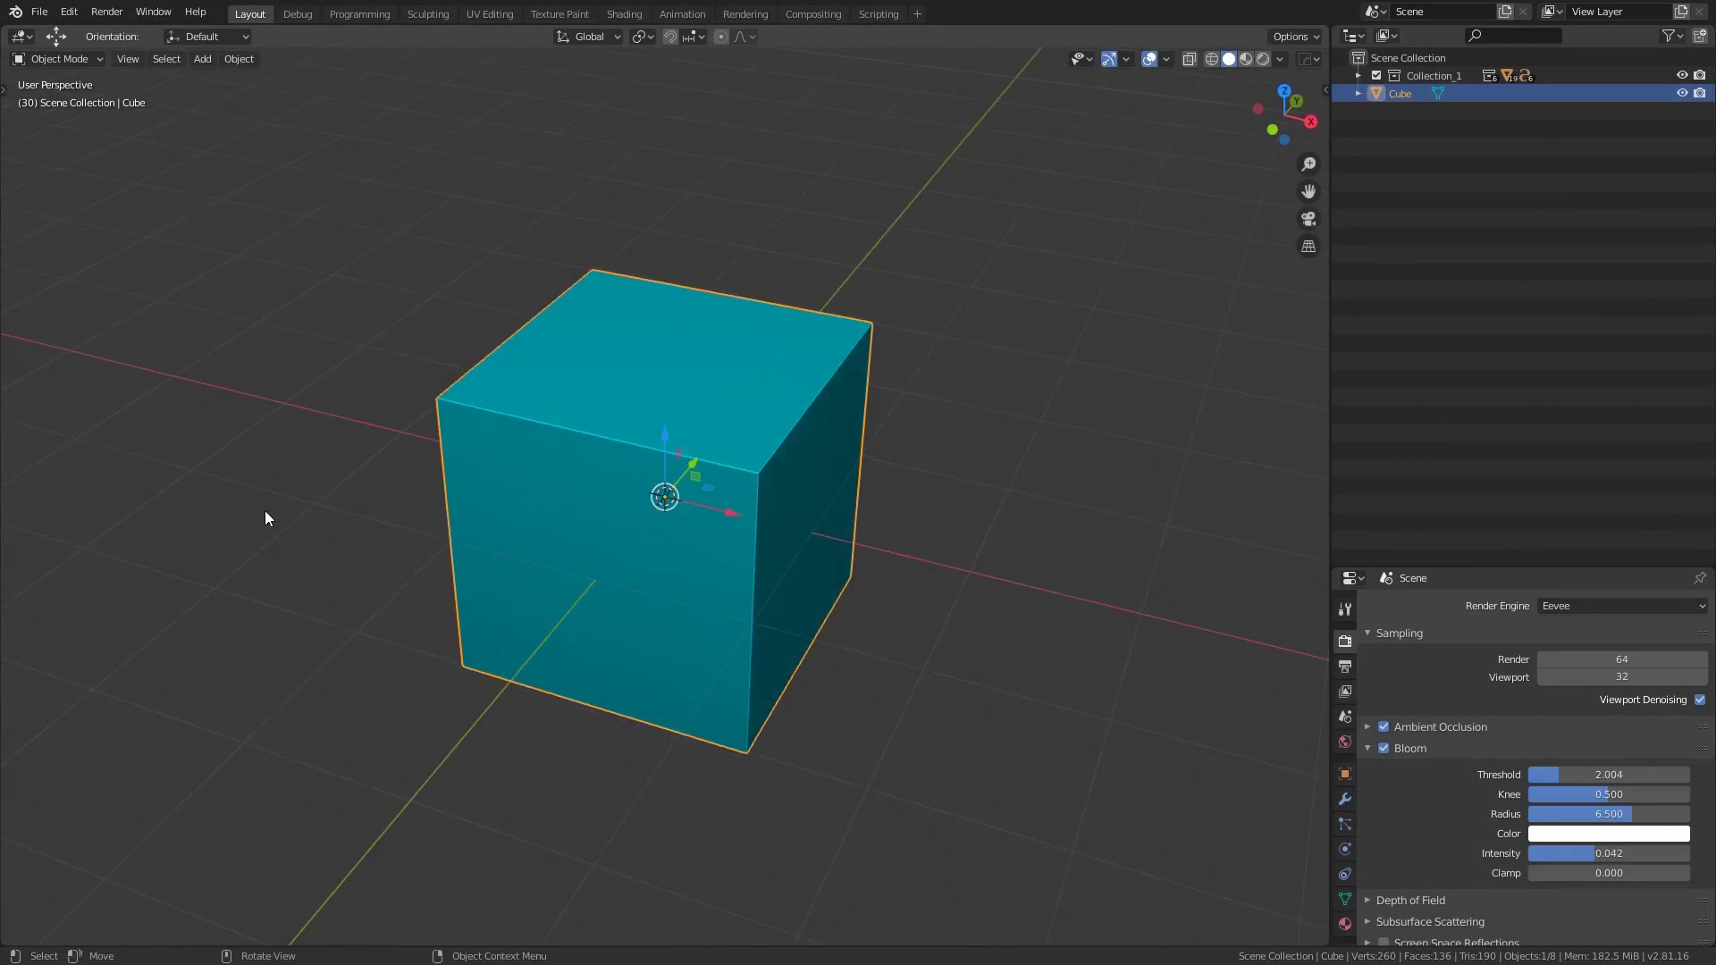
- Delete the default cube and run Start Generation Procedure to build a cyan branching station
key("Delete")
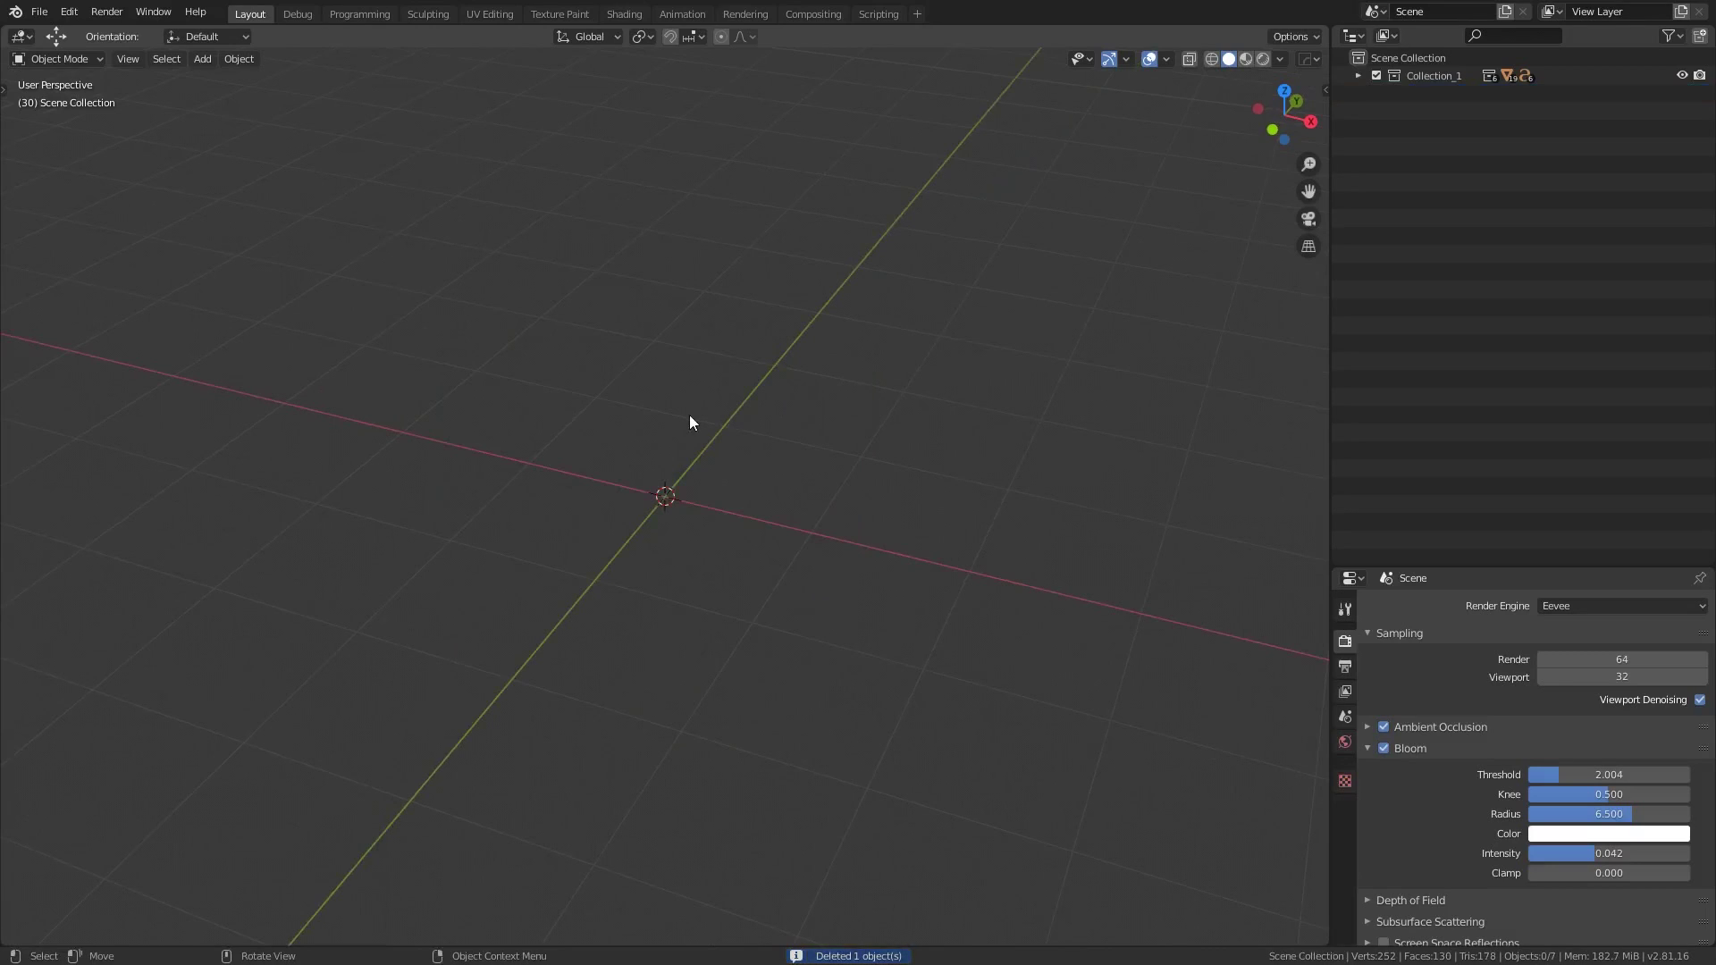
key("F3")
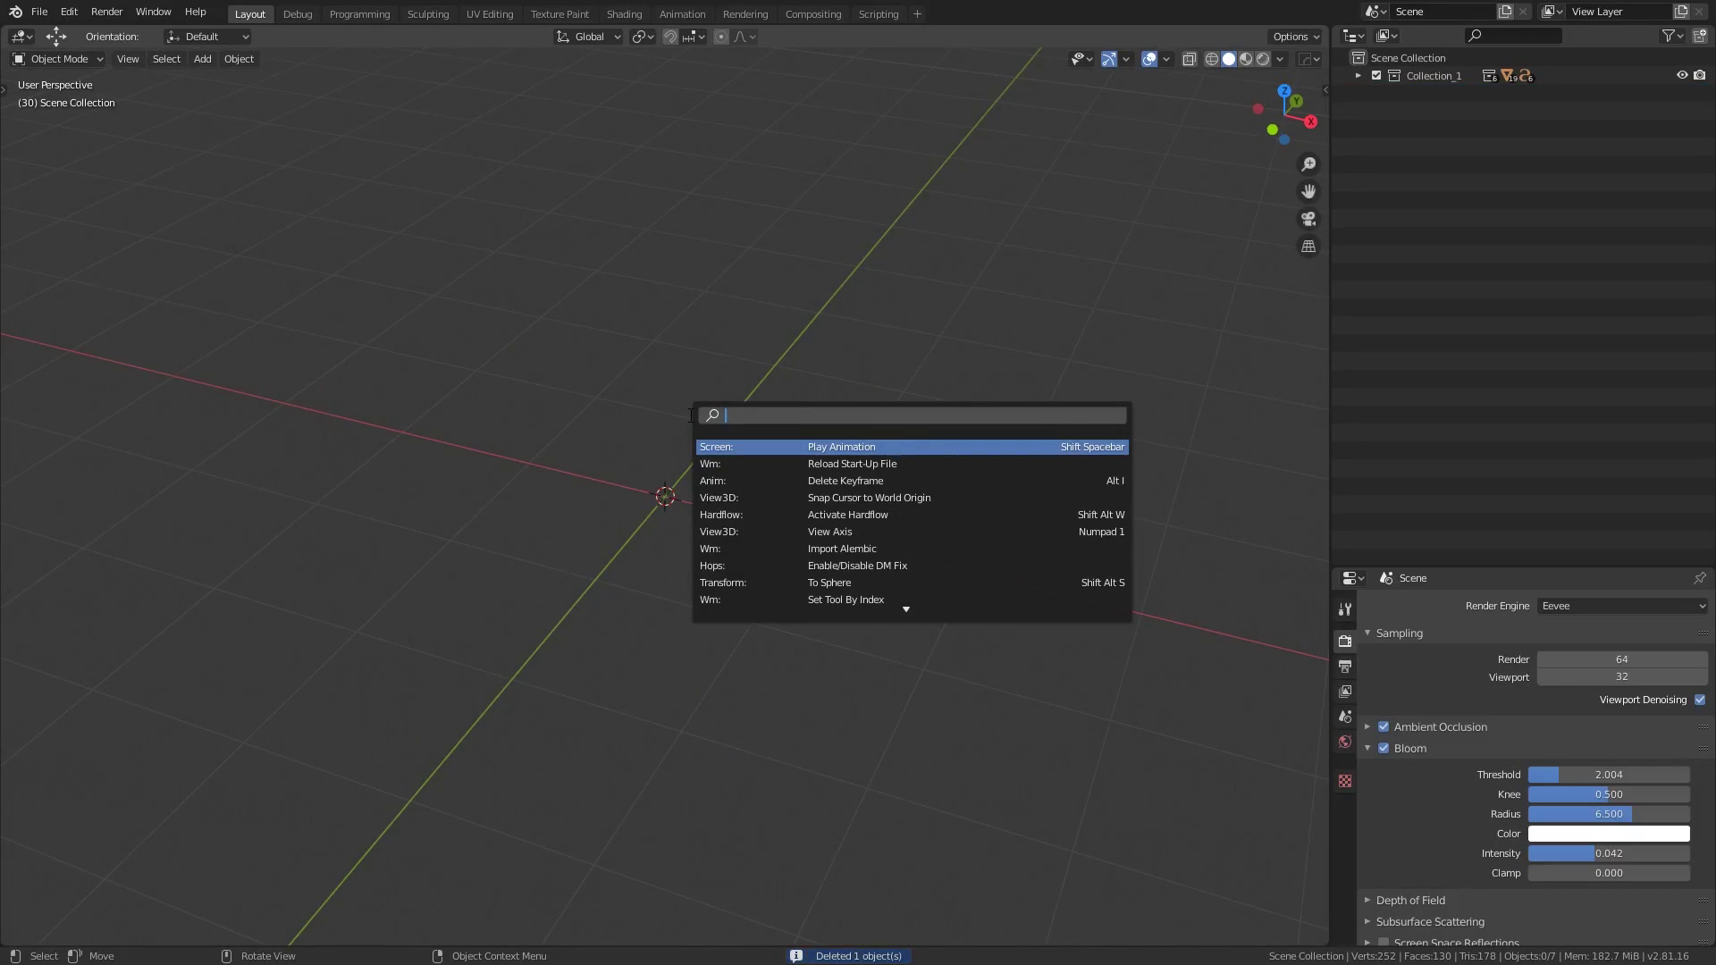
type("start ge")
key("Return")
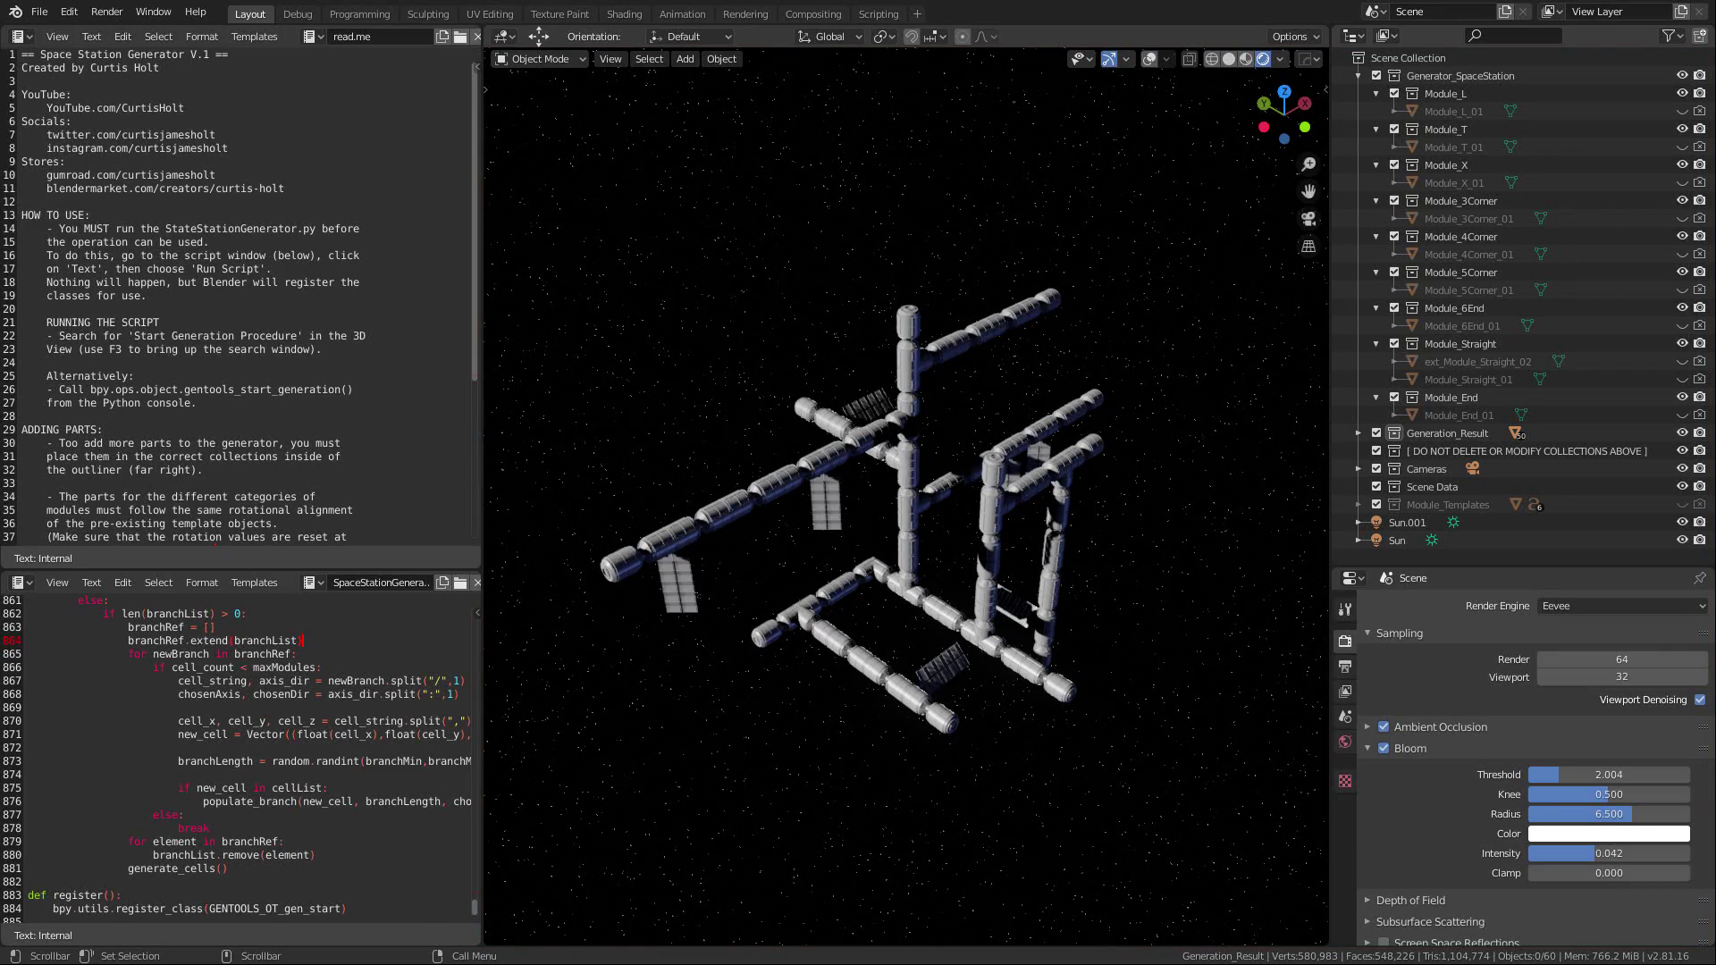
- Orbit and zoom in on the grey station, toggling the 3D view maximized and back
middle_click_drag(553, 714, 805, 520)
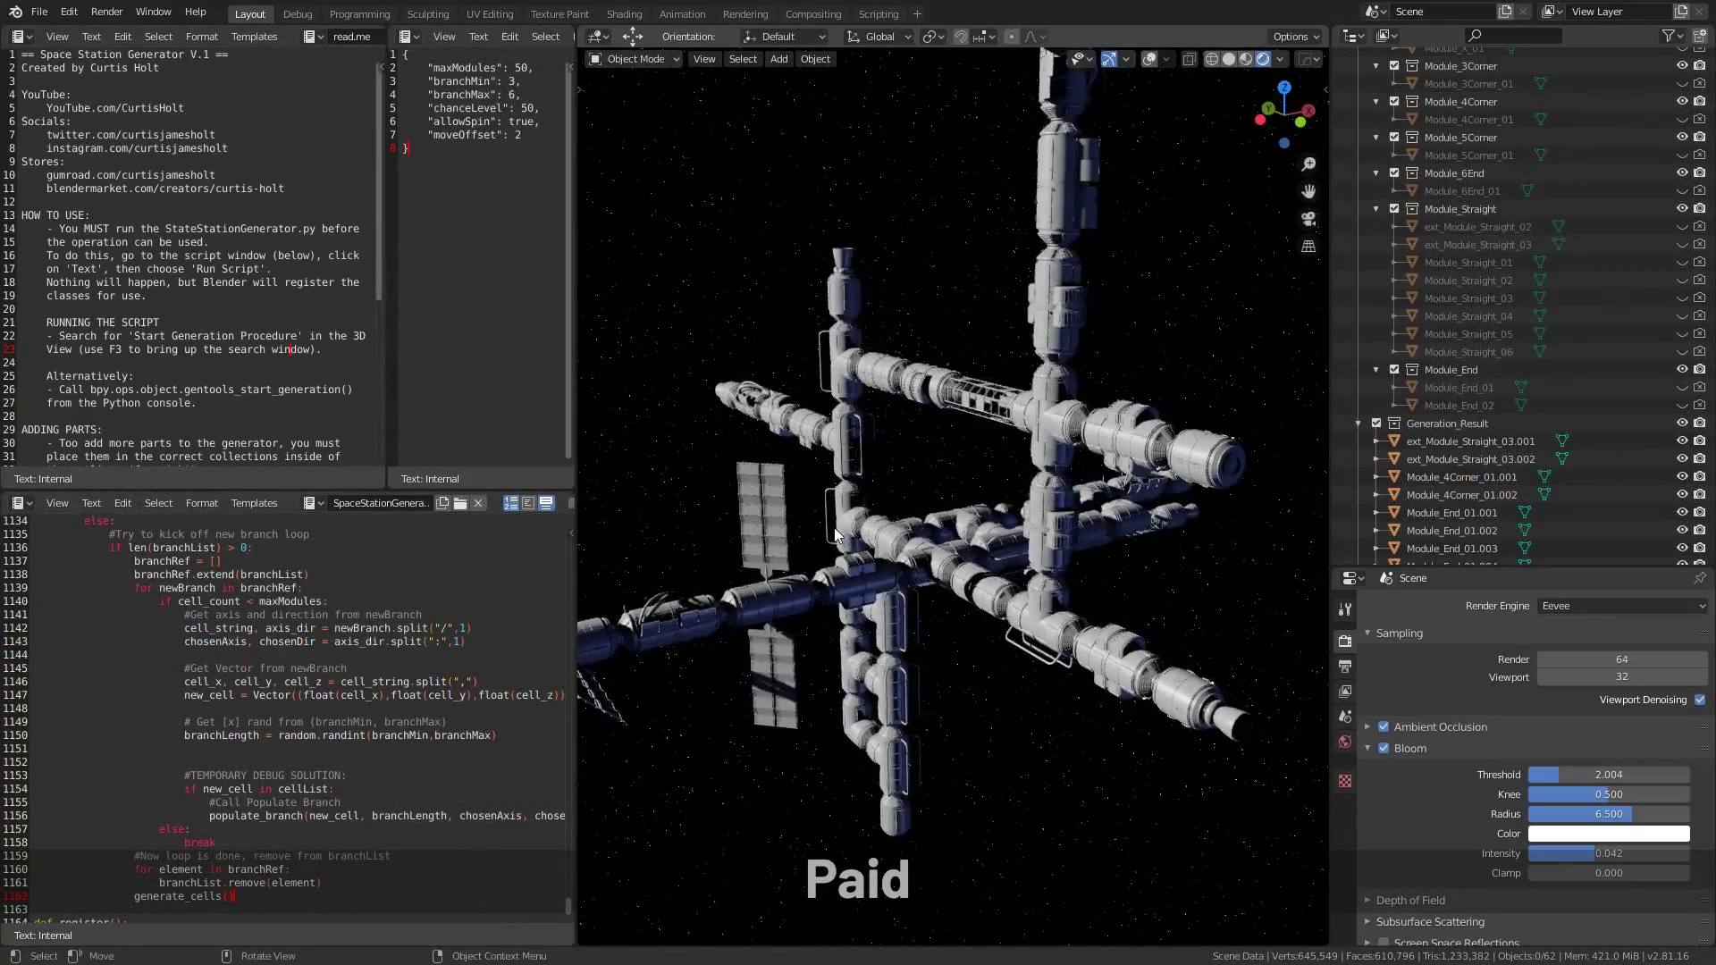
key("ctrl+space")
middle_click_drag(834, 533, 803, 601)
scroll(1004, 592, "down", 5)
key("ctrl+space")
scroll(851, 550, "up", 5)
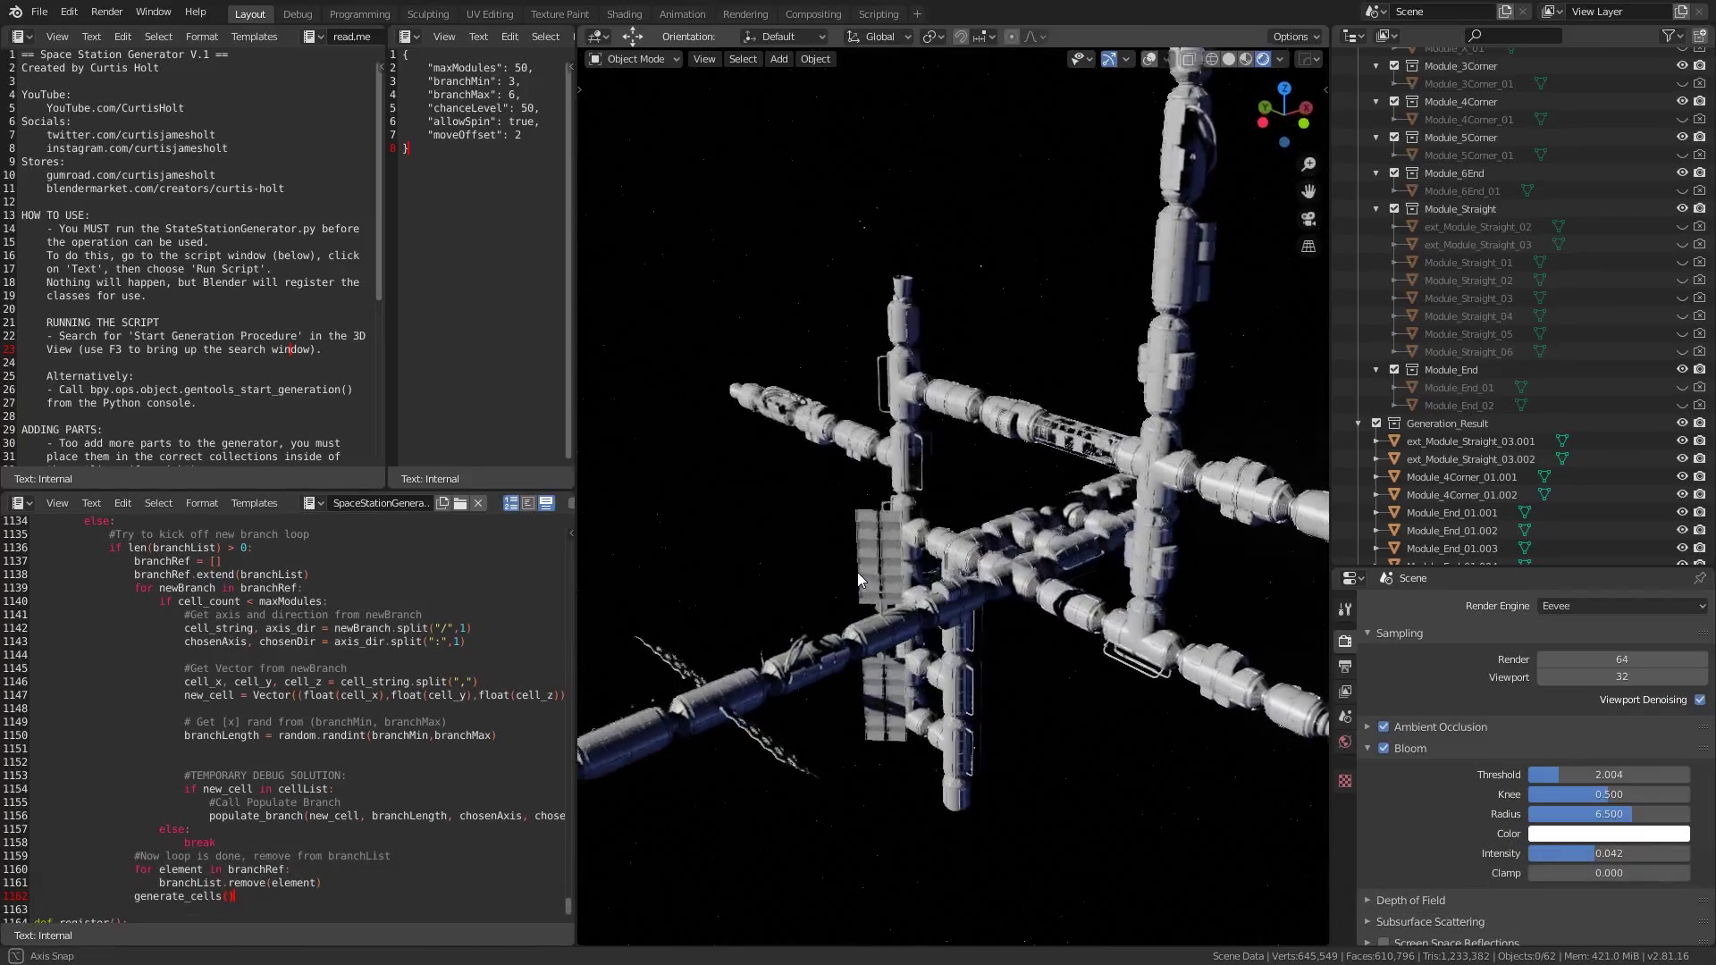
key("ctrl+space")
- Regenerate the station nine times in a row to cycle through new layouts
key("F3")
key("Return")
key("F3")
key("Return")
key("F3")
key("Return")
key("F3")
key("Return")
key("F3")
key("Return")
key("F3")
key("Return")
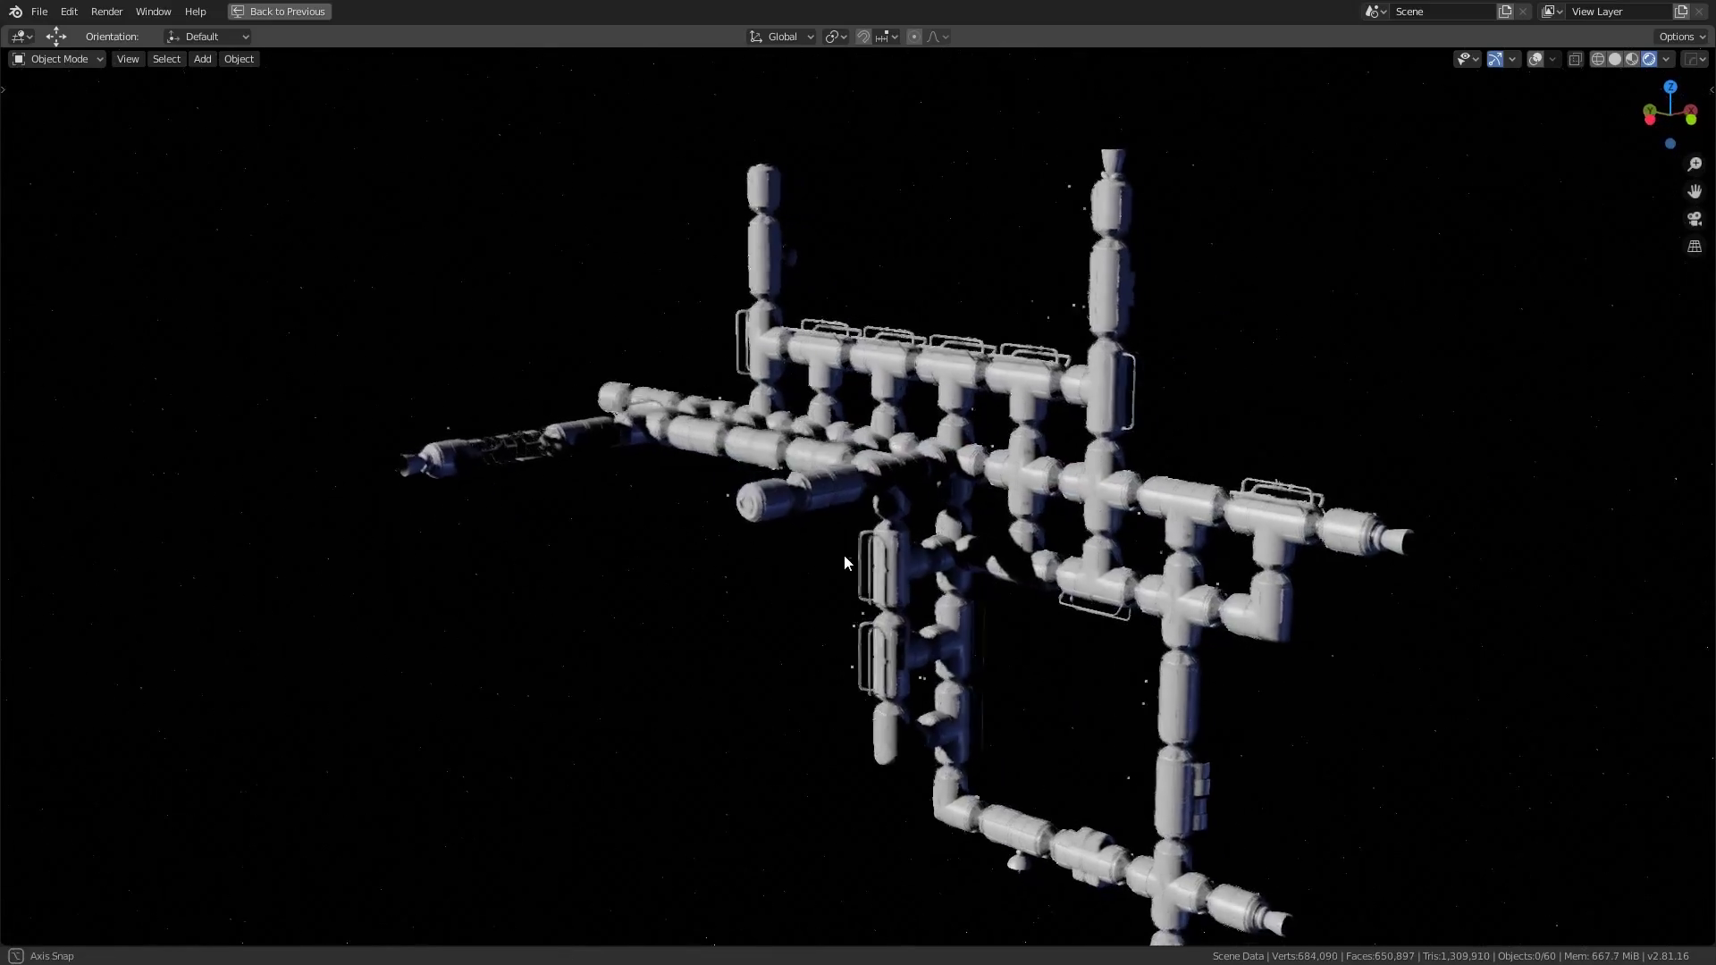
key("F3")
key("Return")
key("F3")
key("Return")
key("F3")
key("Return")
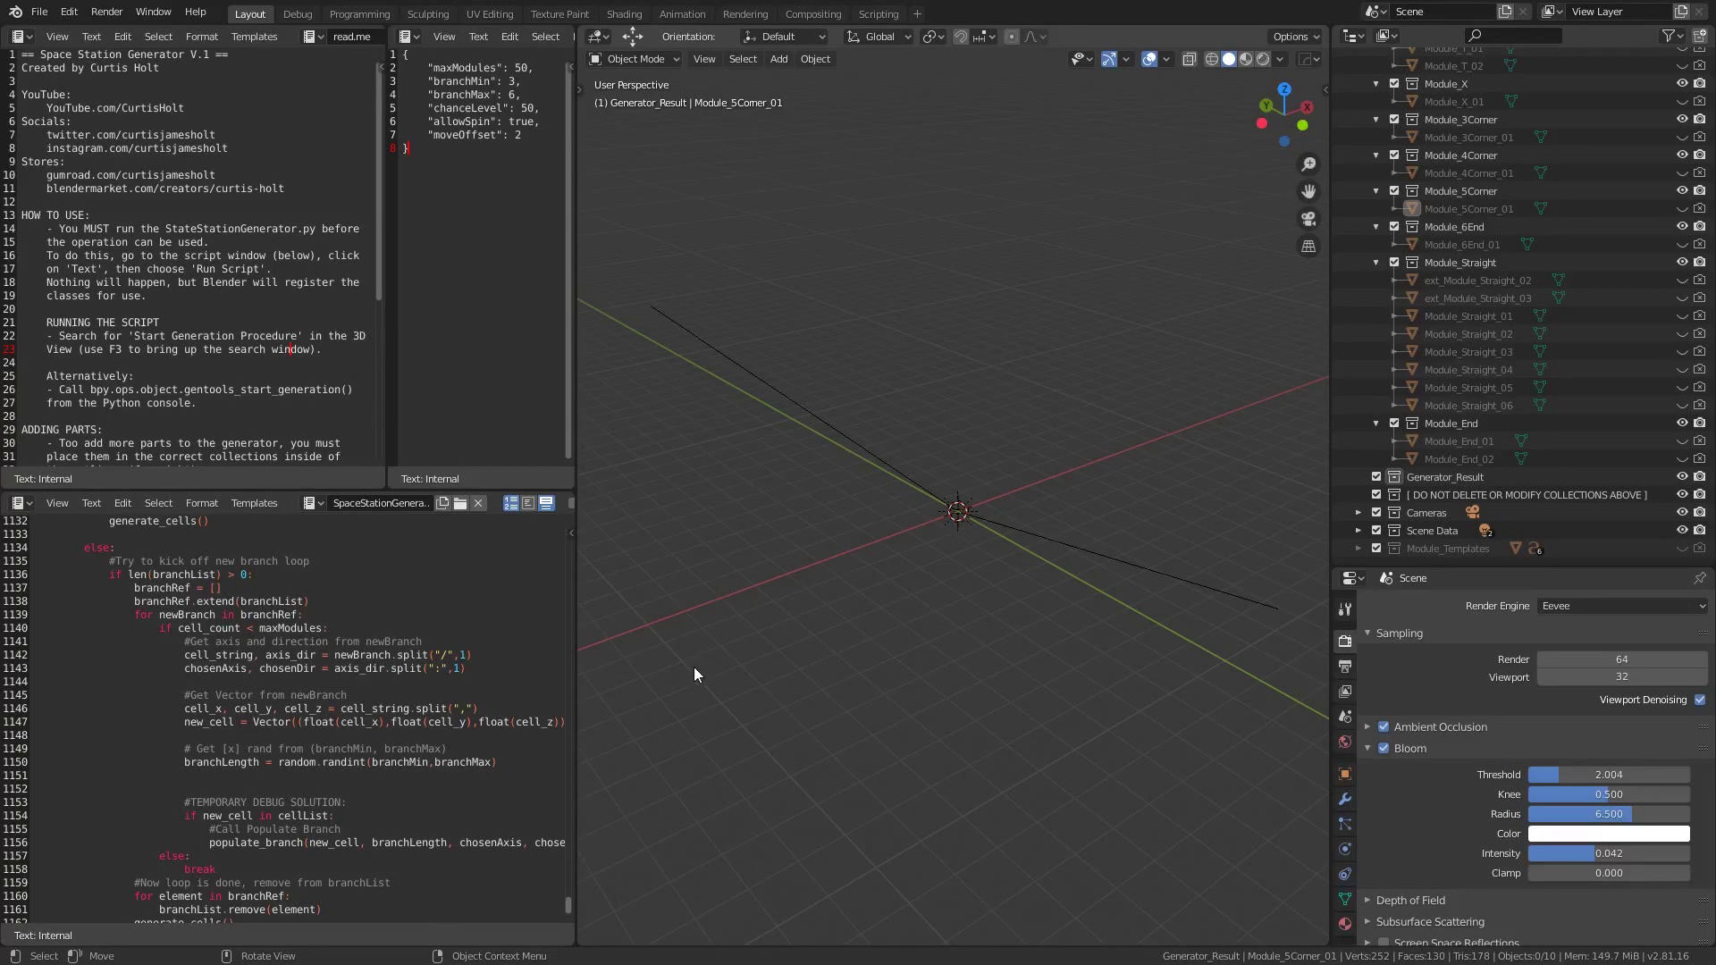
left_click_drag(376, 846, 193, 642)
left_click(193, 643)
left_click(94, 507)
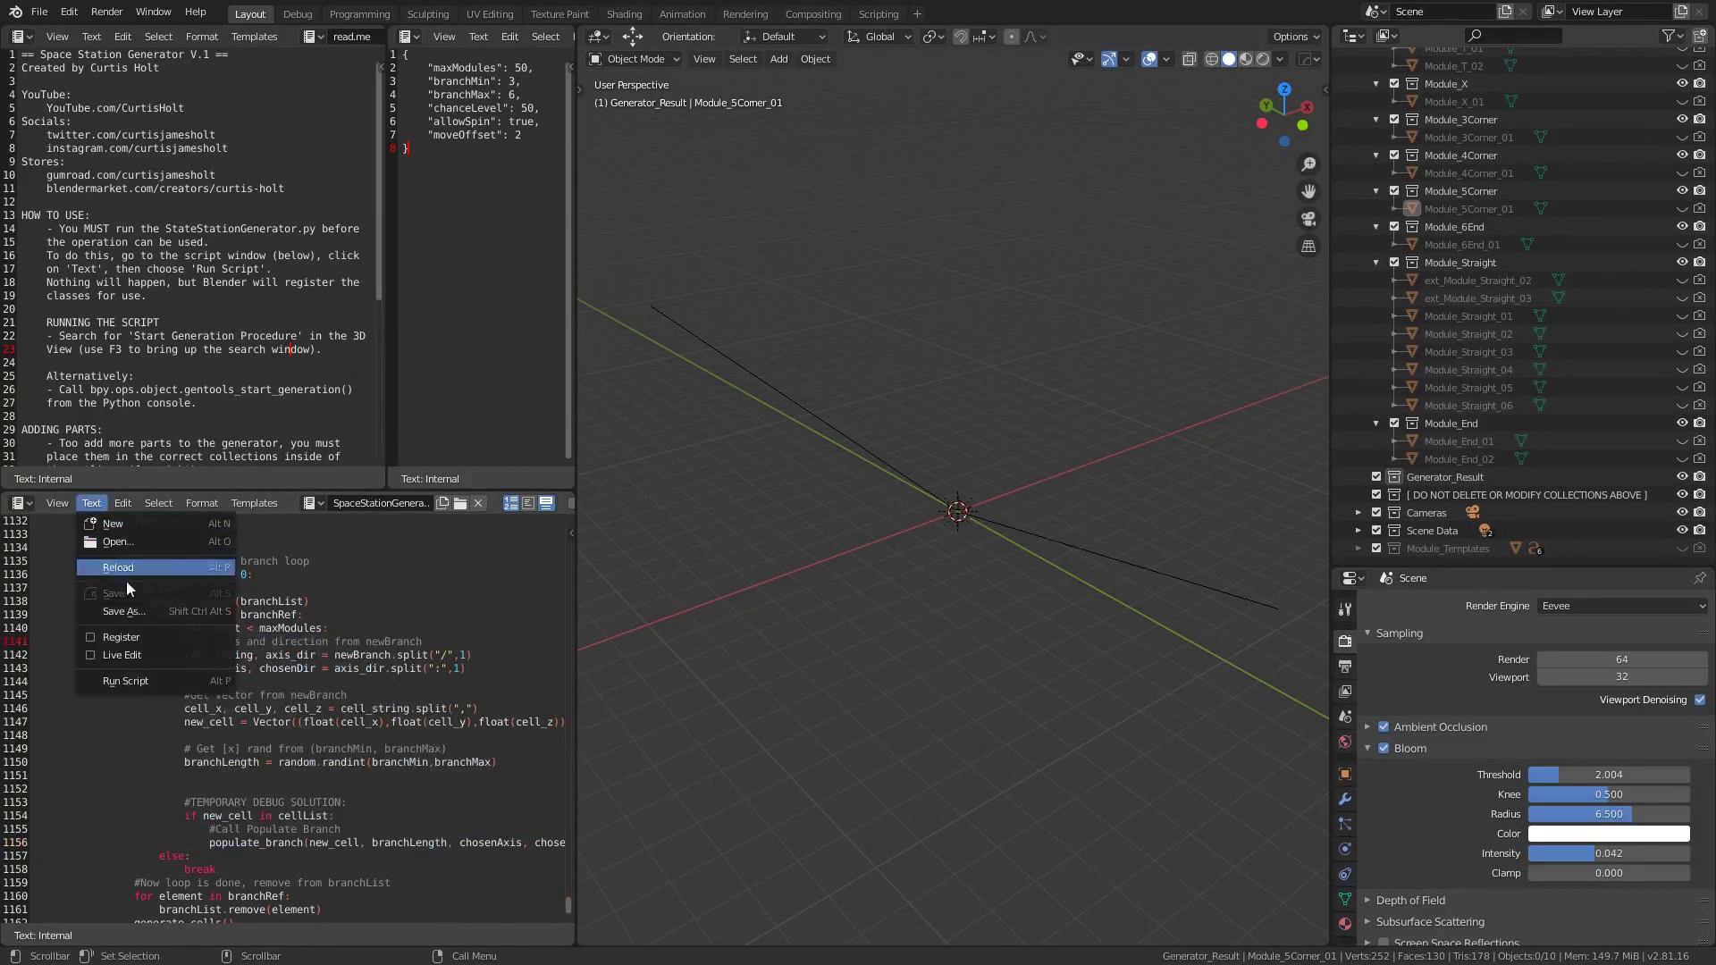
left_click(165, 680)
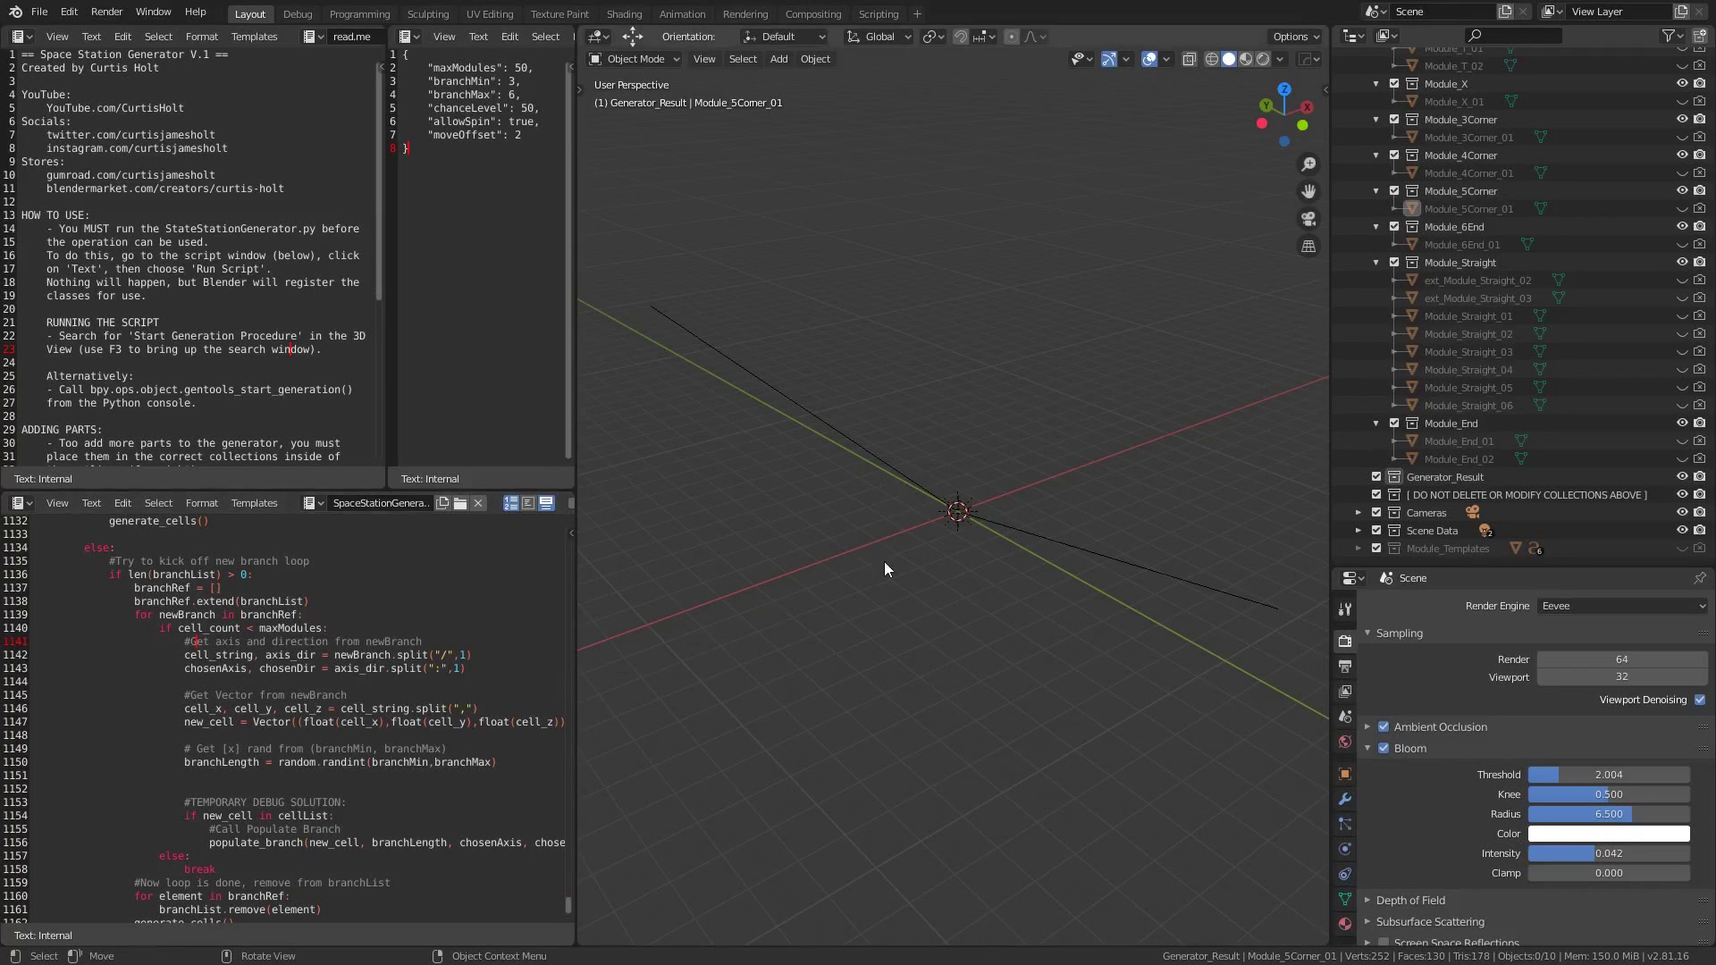
- Run Start Generation Procedure from the F3 search to build a new station
key("F3")
type("Start Generation Procedure")
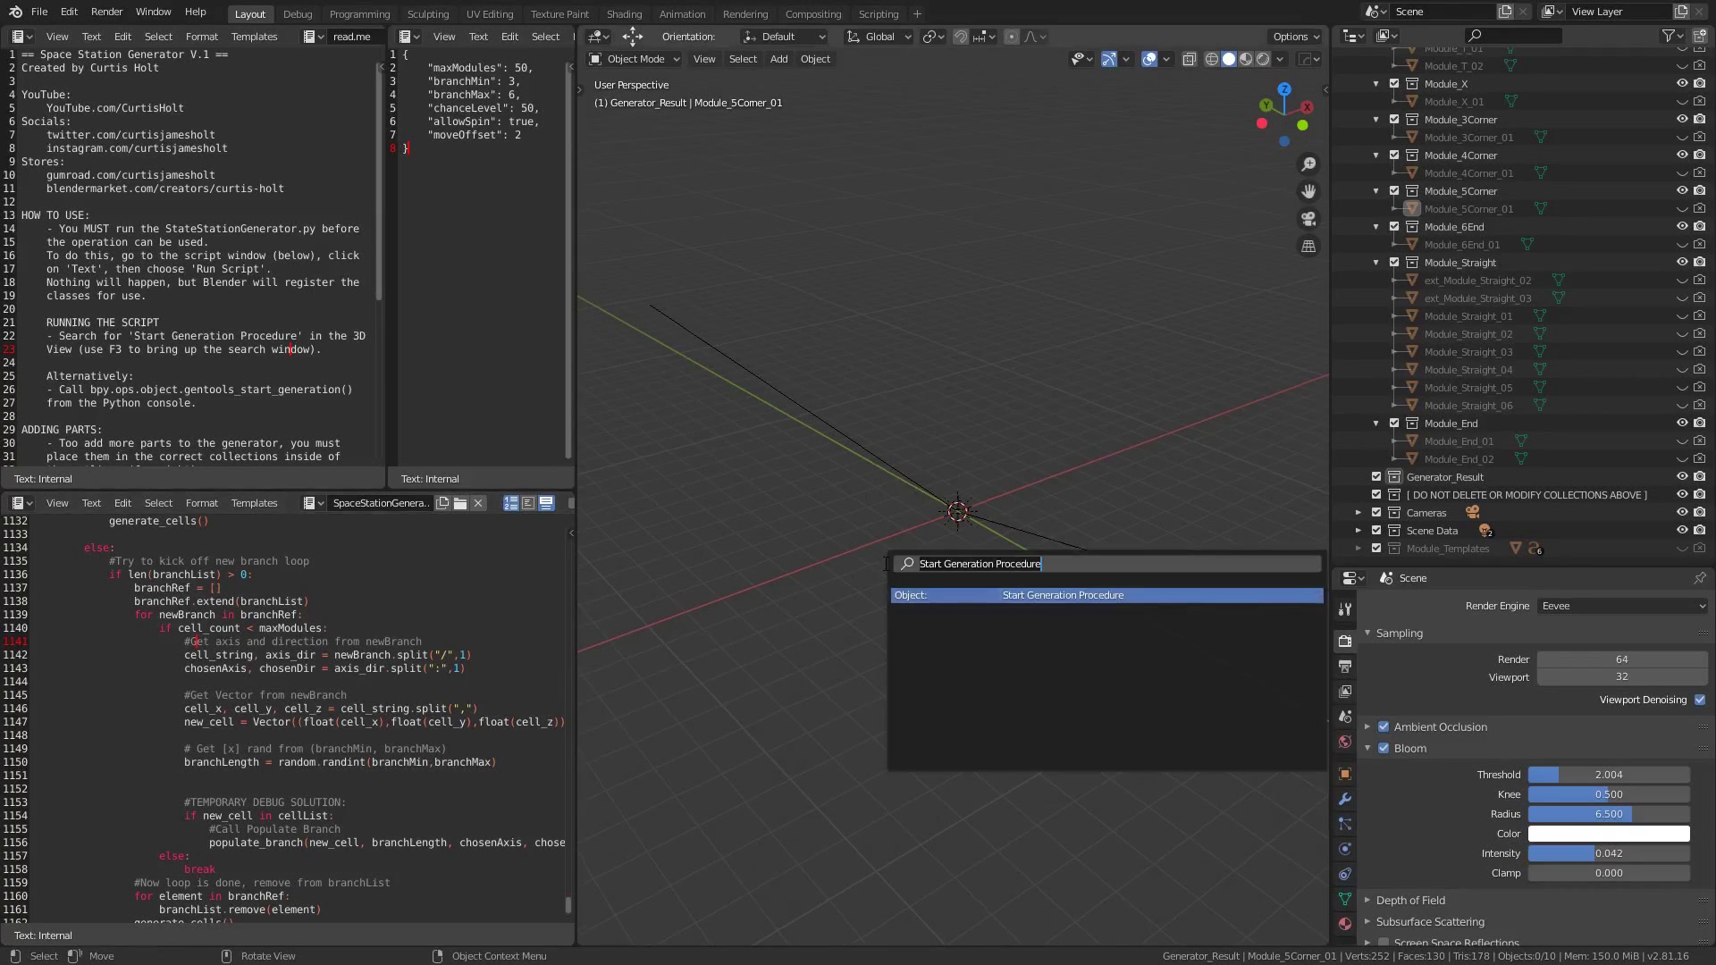
type("start gene")
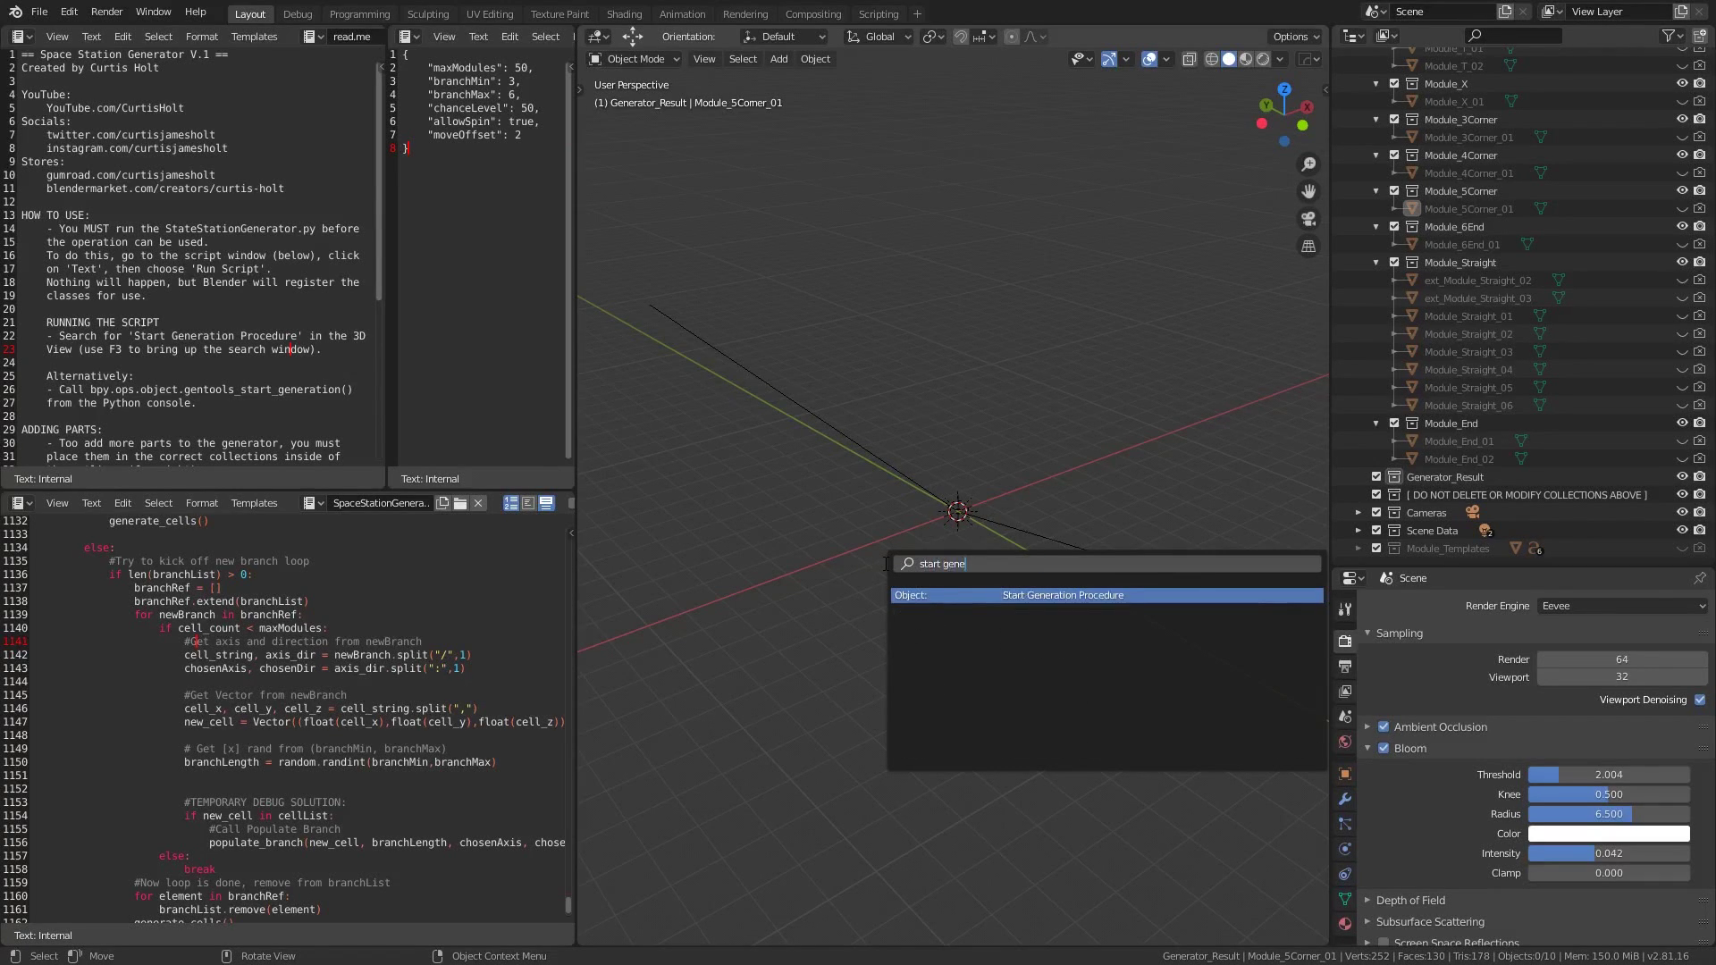
key("Return")
- Orbit around the new station and select the Generator_Result collection in the Outliner
scroll(991, 561, "up", 3)
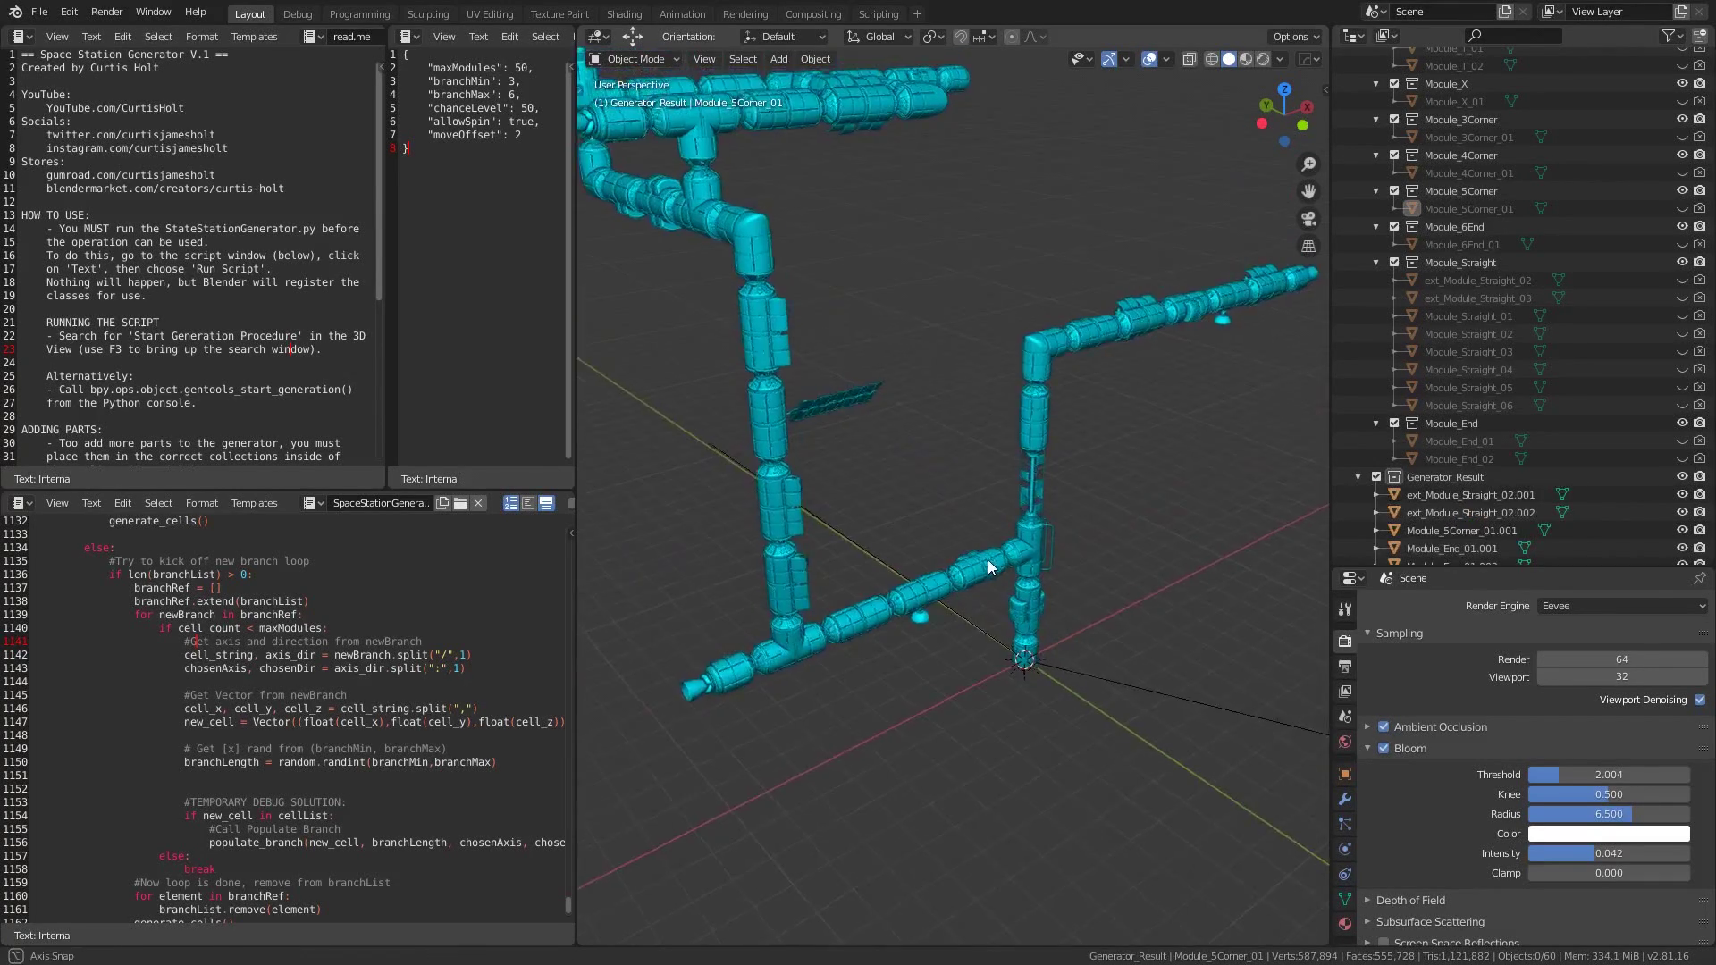
mouse_move(1024, 562)
middle_mouse_down()
mouse_move(1020, 625)
mouse_move(1075, 649)
mouse_move(1028, 568)
middle_mouse_up()
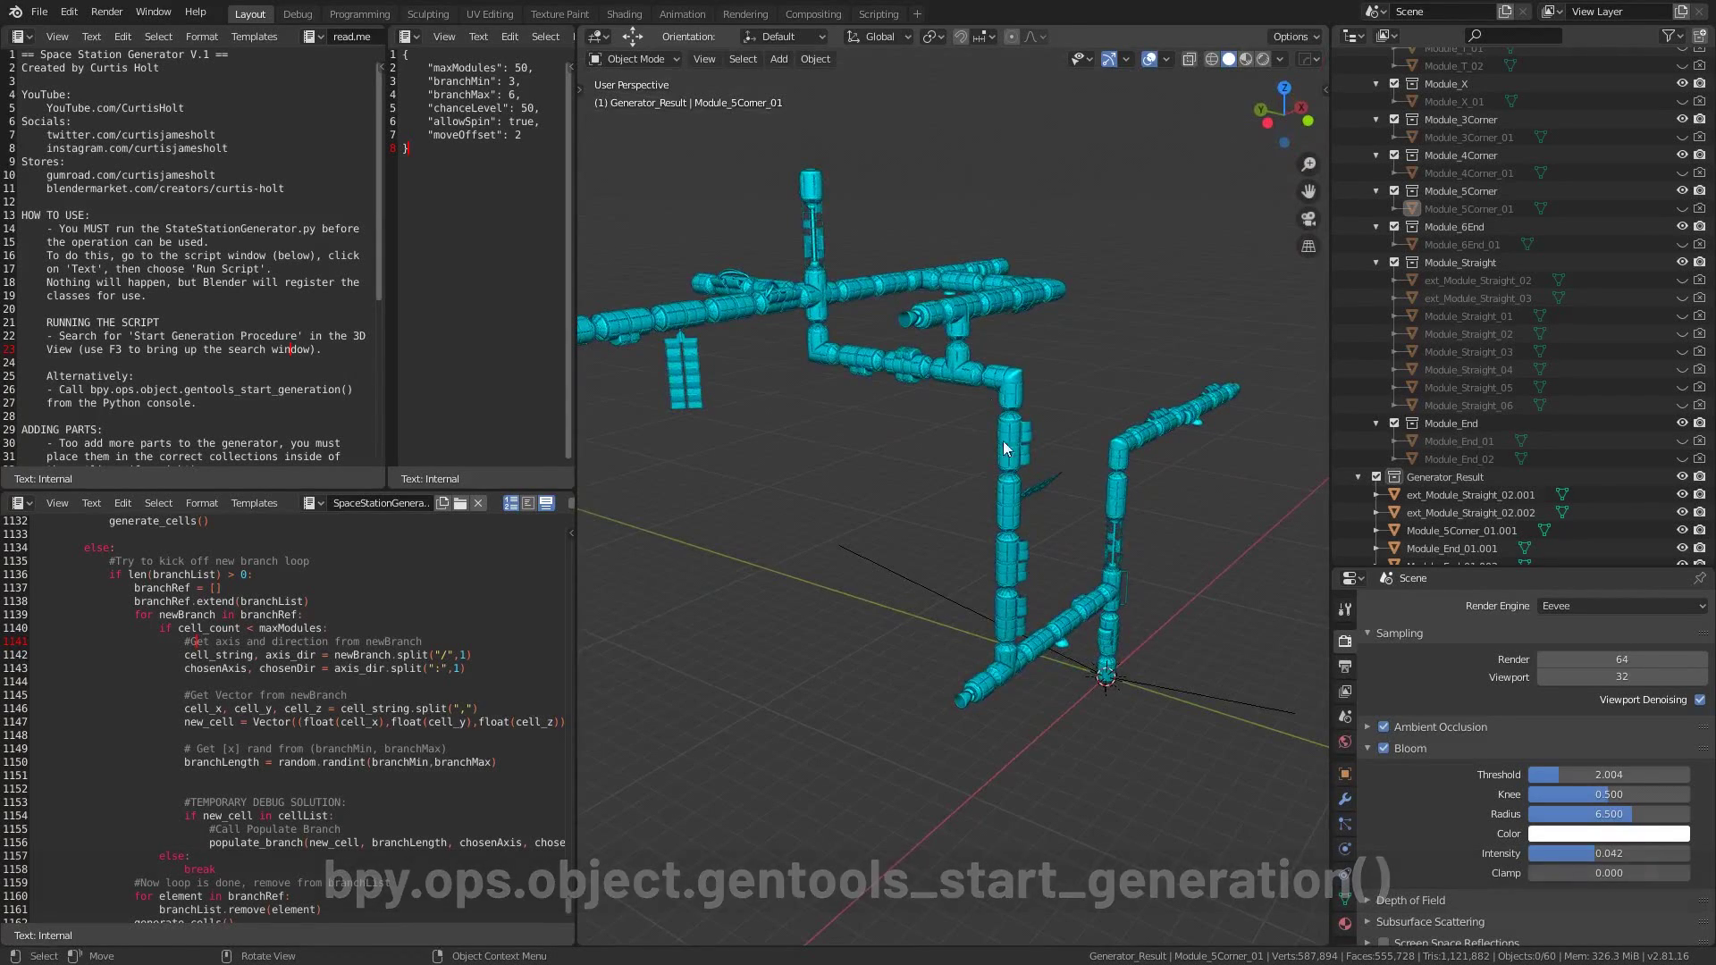
scroll(1487, 489, "down", 5)
scroll(1475, 474, "down", 1)
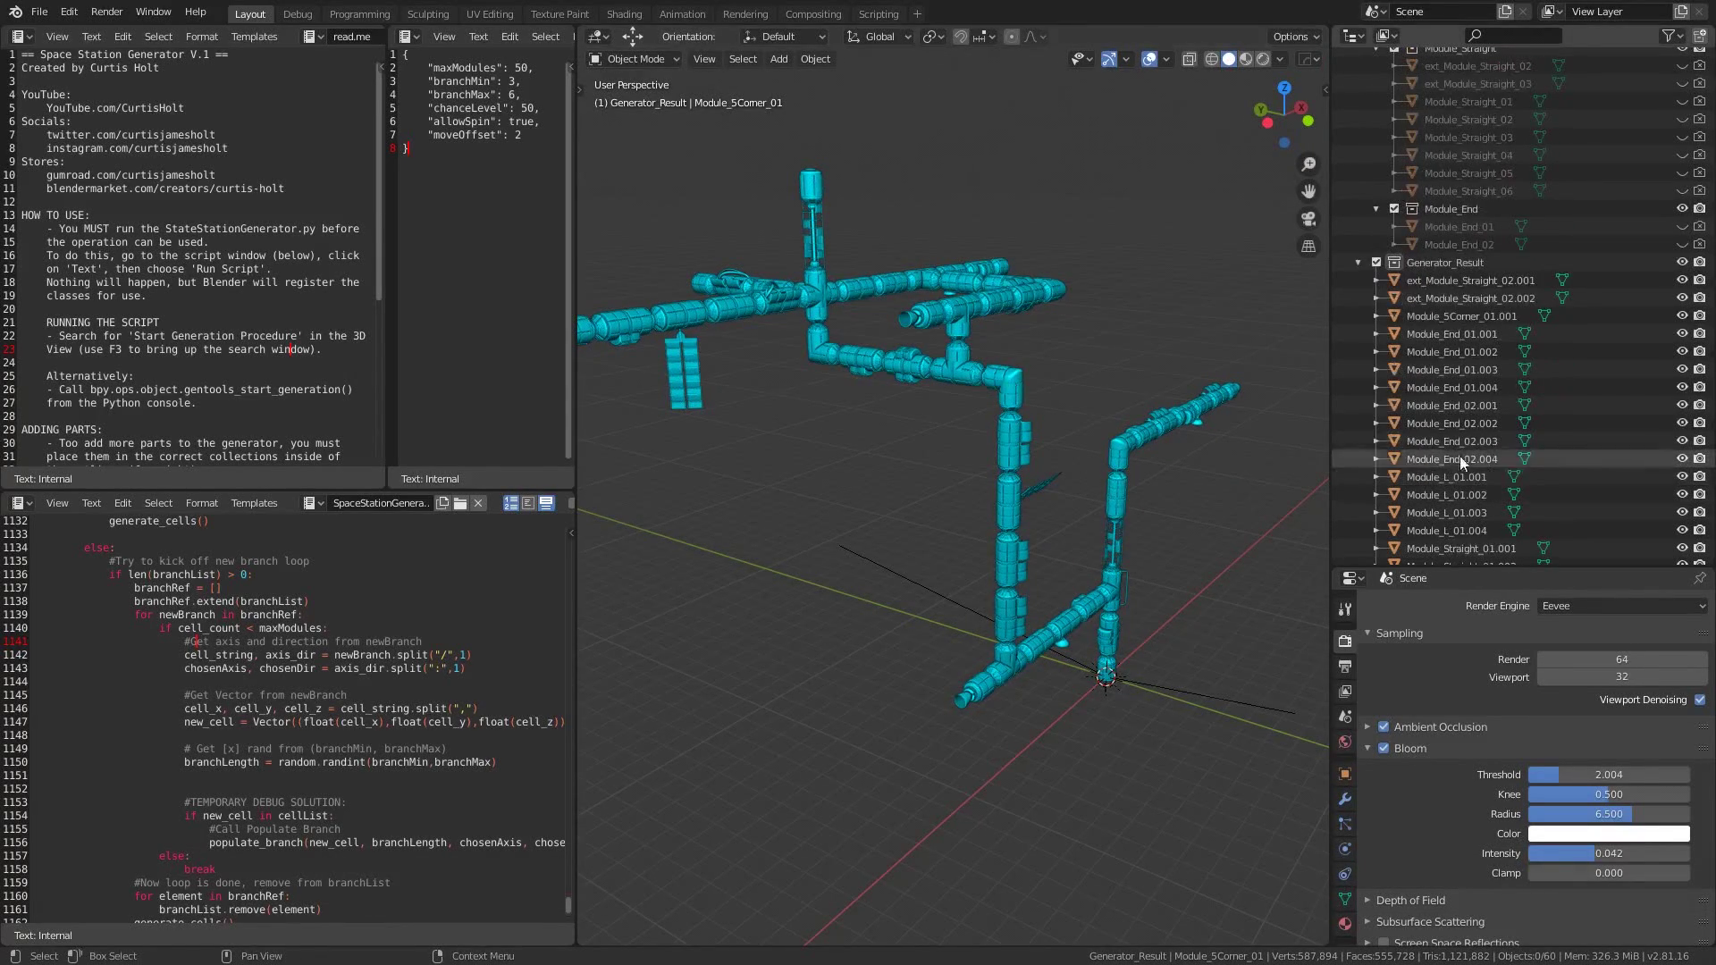
left_click(1471, 265)
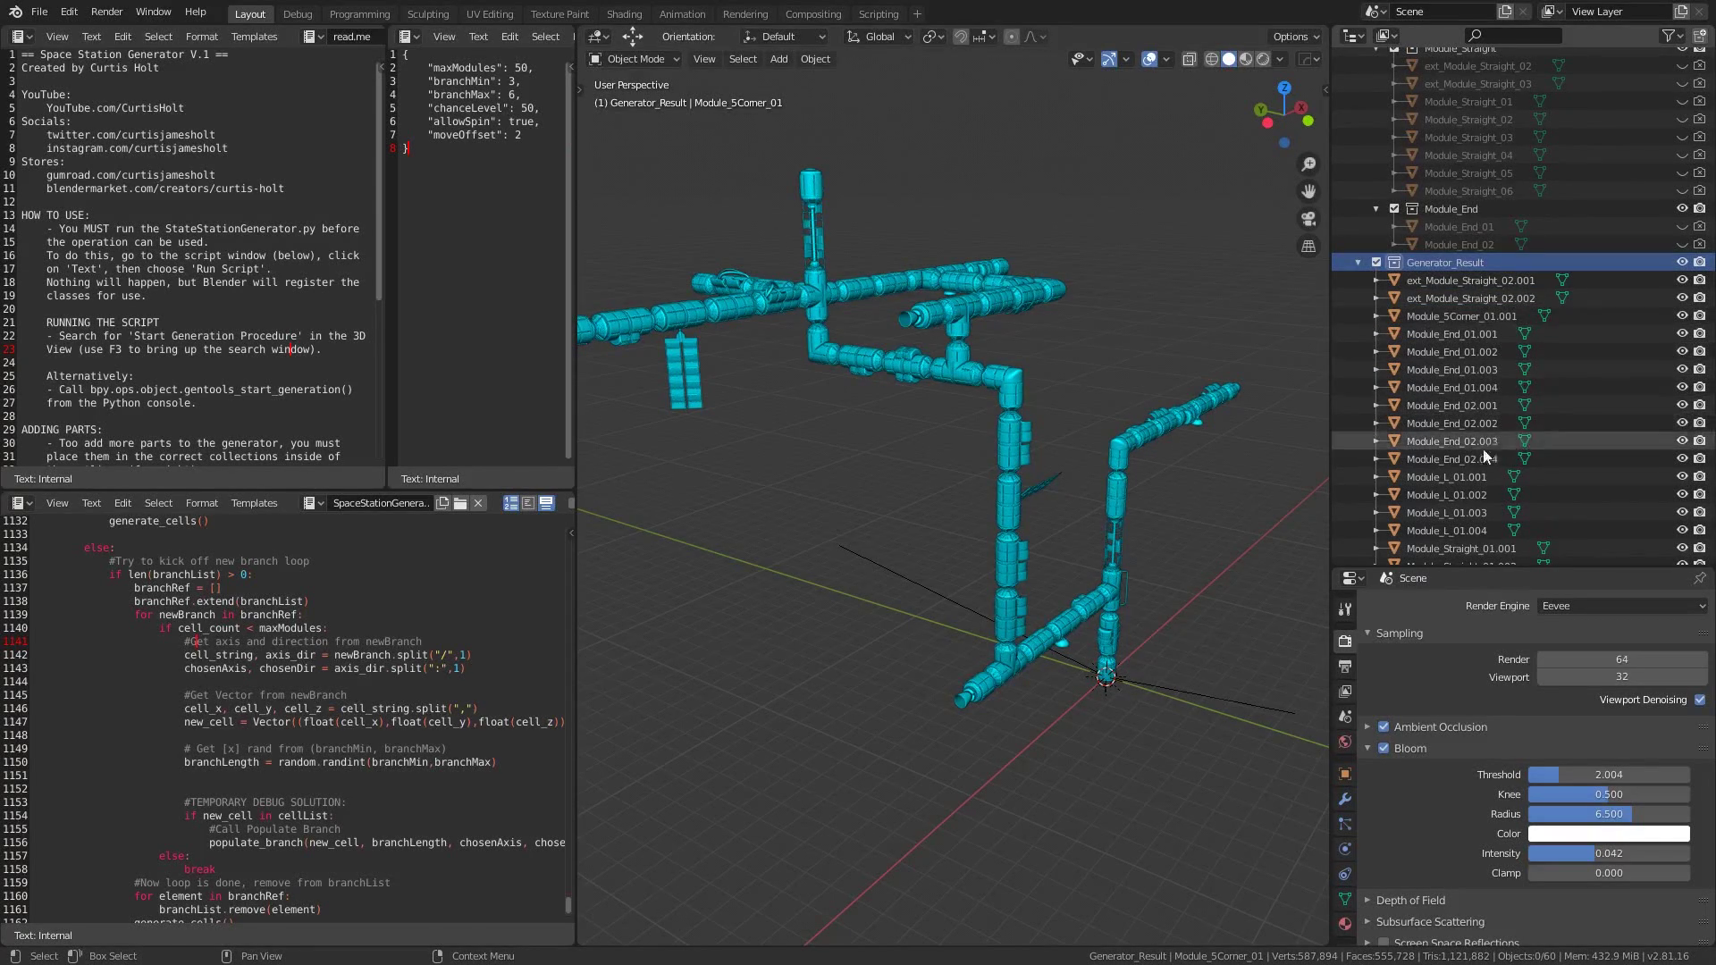
scroll(1451, 493, "down", 5)
scroll(1459, 483, "up", 5)
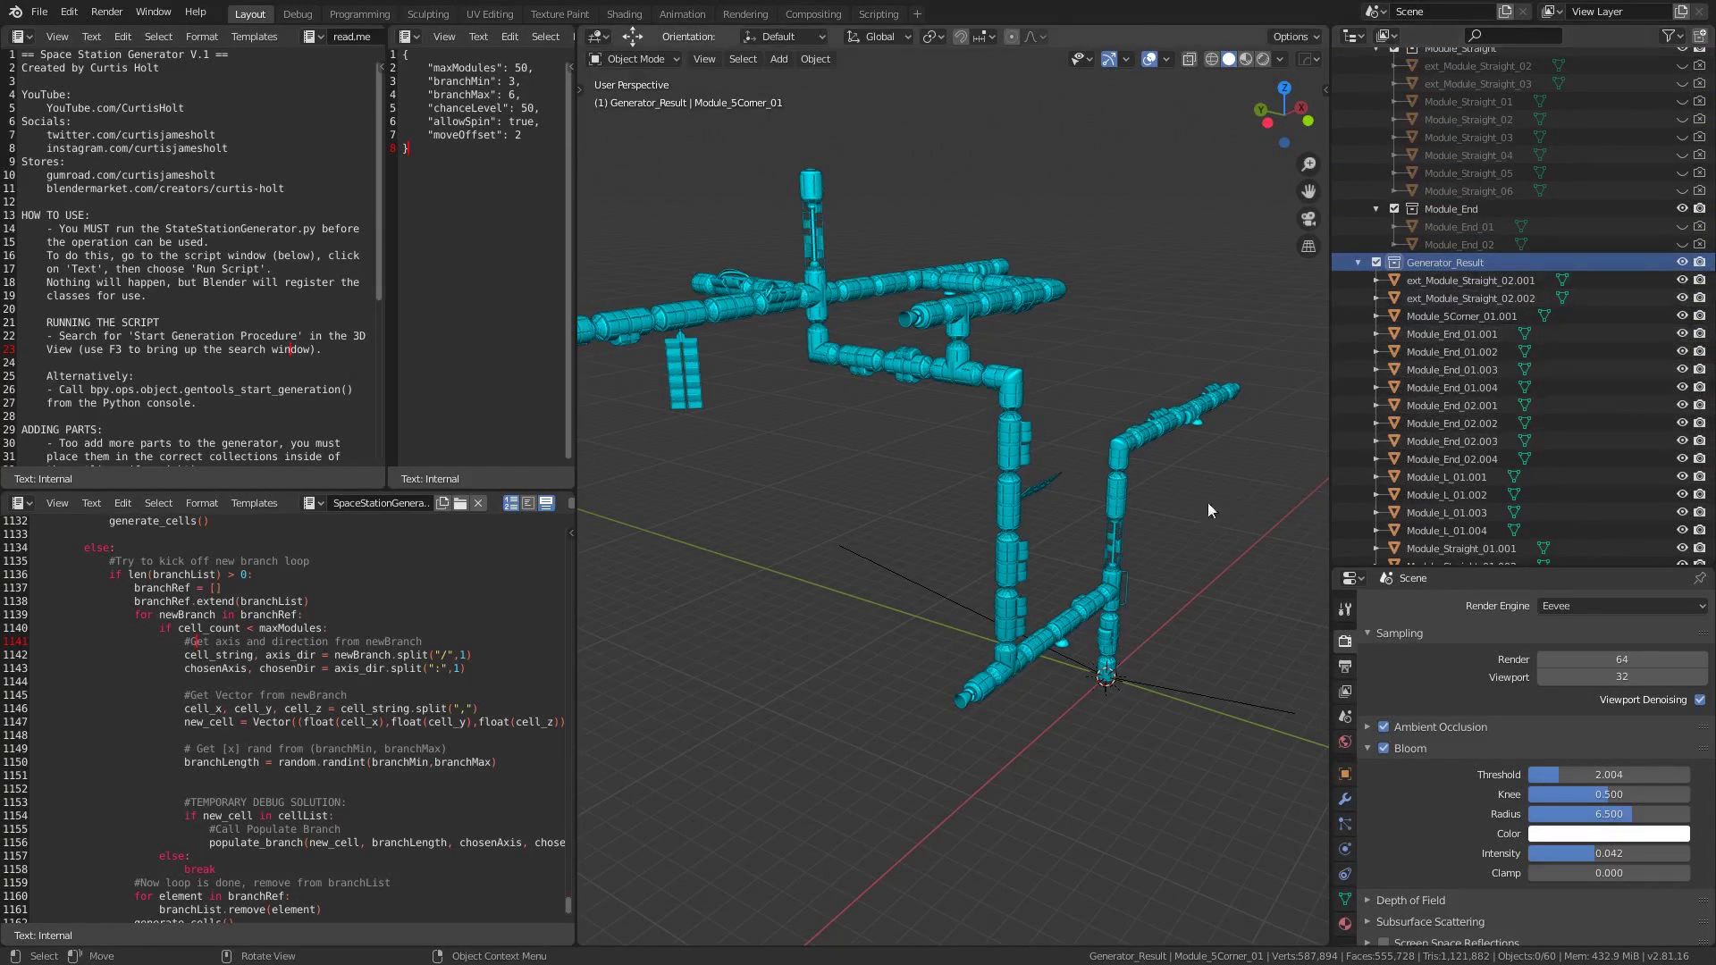
middle_click_drag(950, 487, 1019, 654)
- Maximize the 3D view and orbit and zoom around the cyan station down to a low side view
key("ctrl+space")
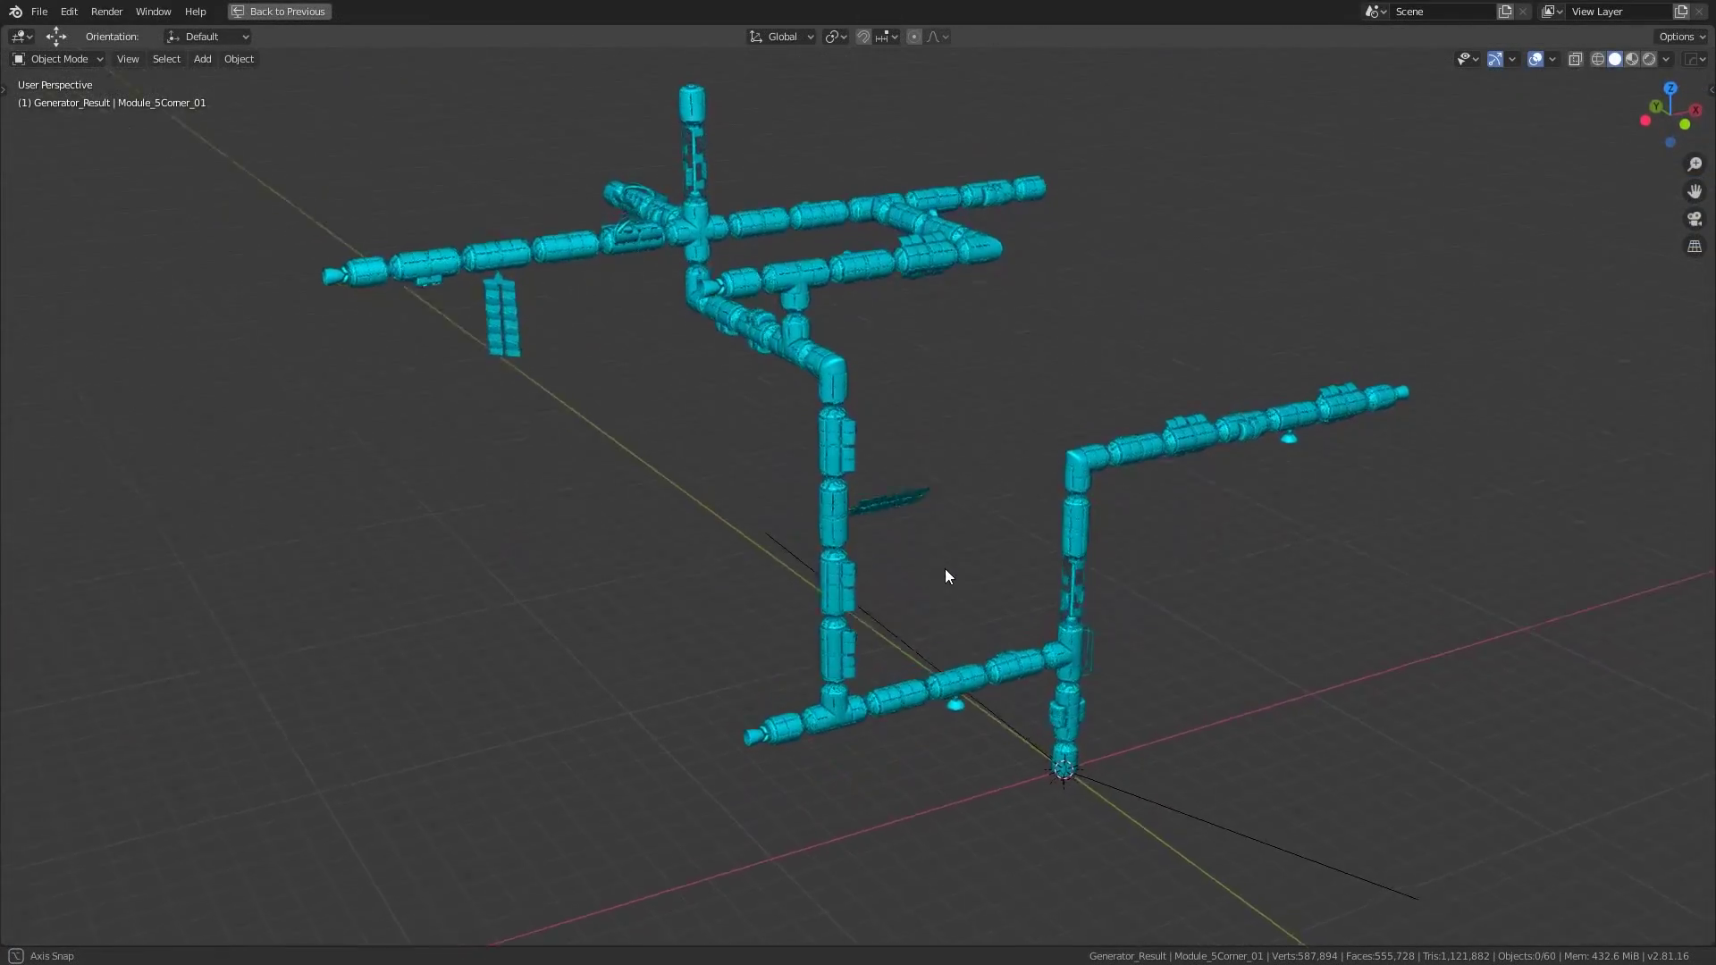
middle_click_drag(945, 570, 951, 657)
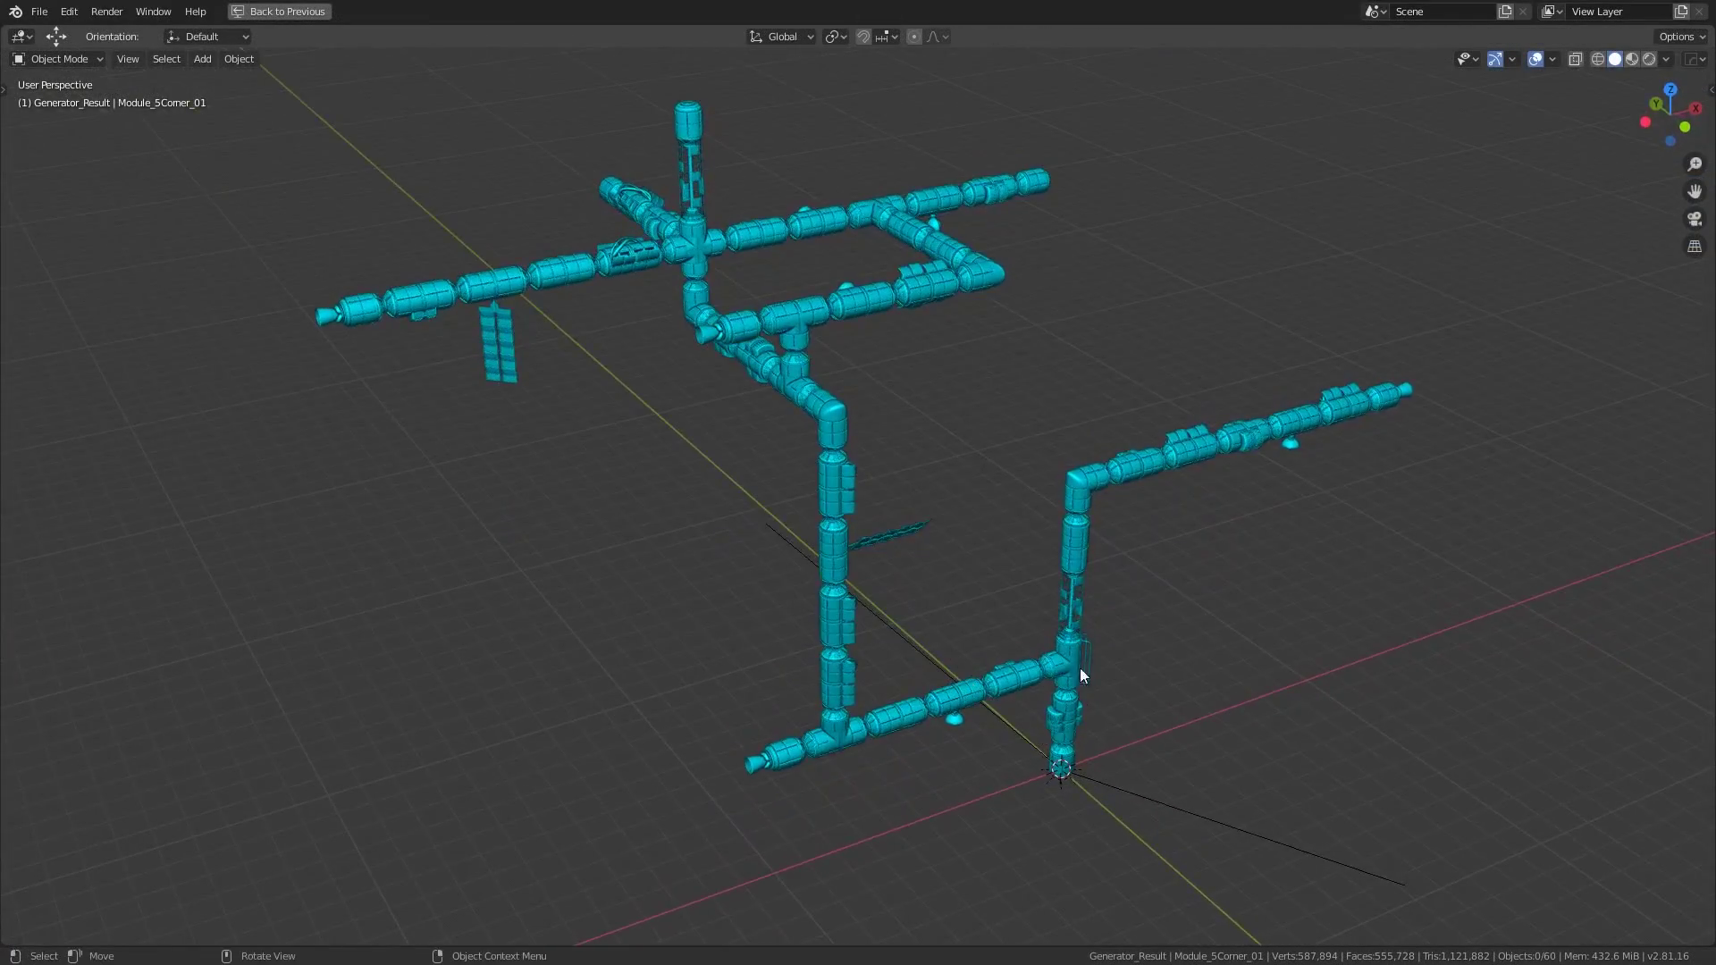
middle_click_drag(1080, 661, 824, 492)
scroll(895, 519, "up", 2)
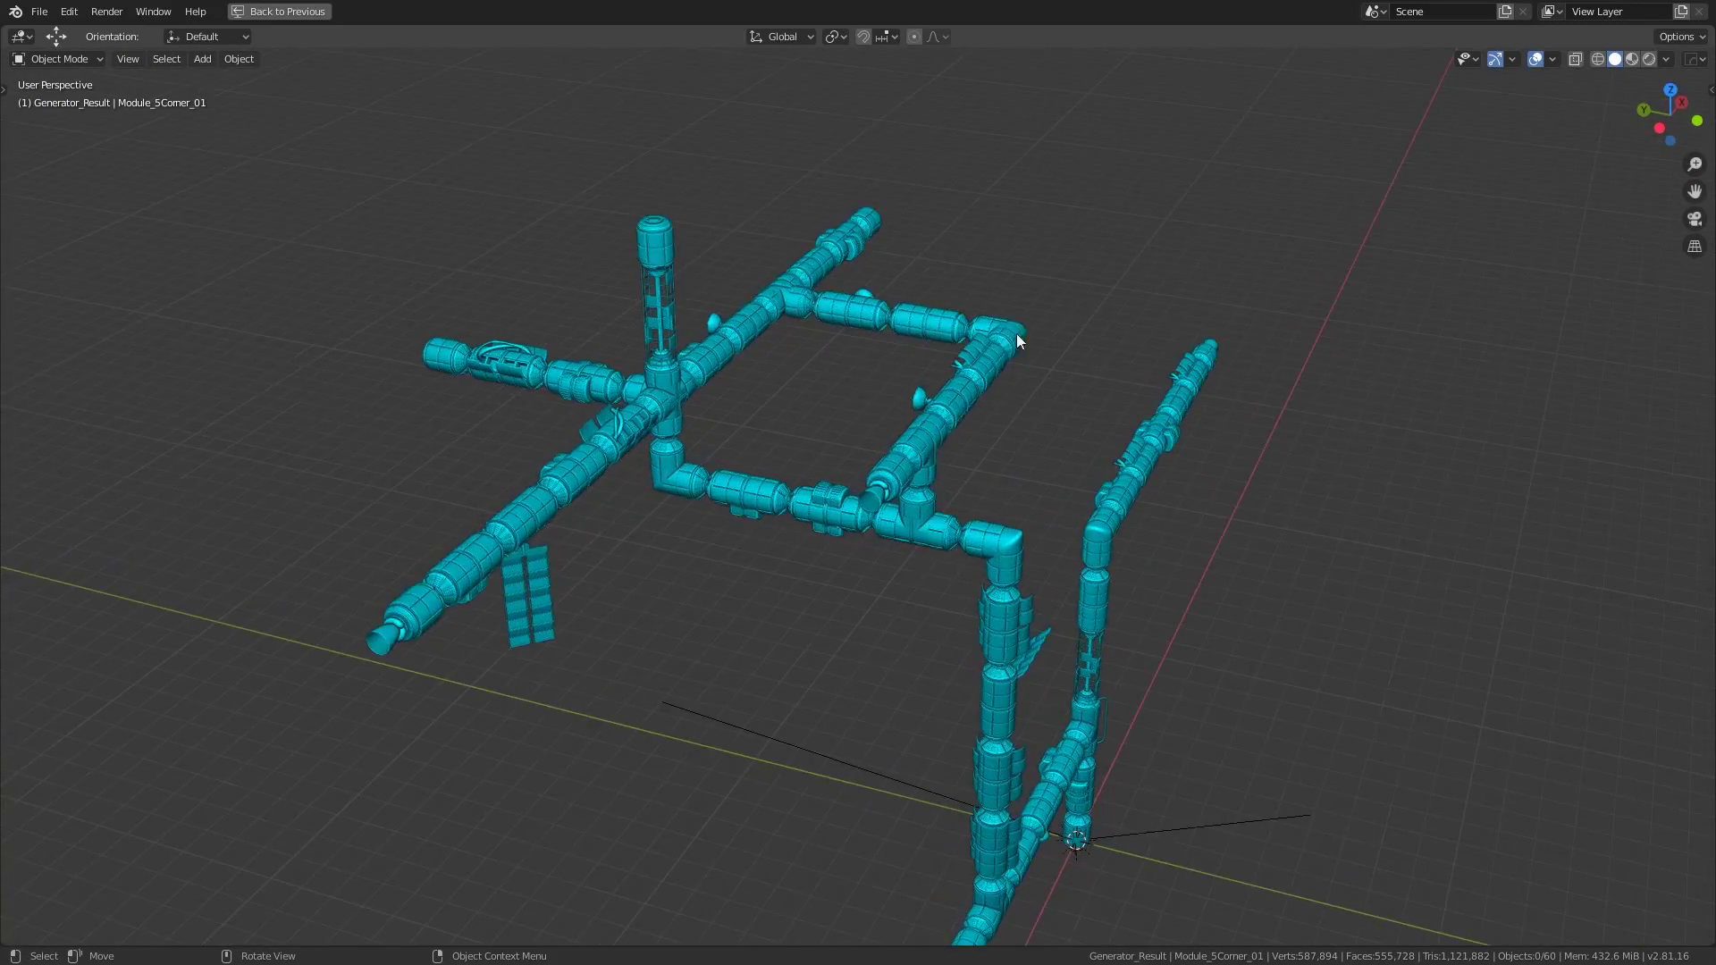
middle_click_drag(720, 365, 1106, 513)
middle_click_drag(962, 414, 1116, 618)
scroll(1074, 520, "up", 2)
scroll(1141, 659, "down", 2)
scroll(1116, 617, "down", 2)
key("ctrl+space")
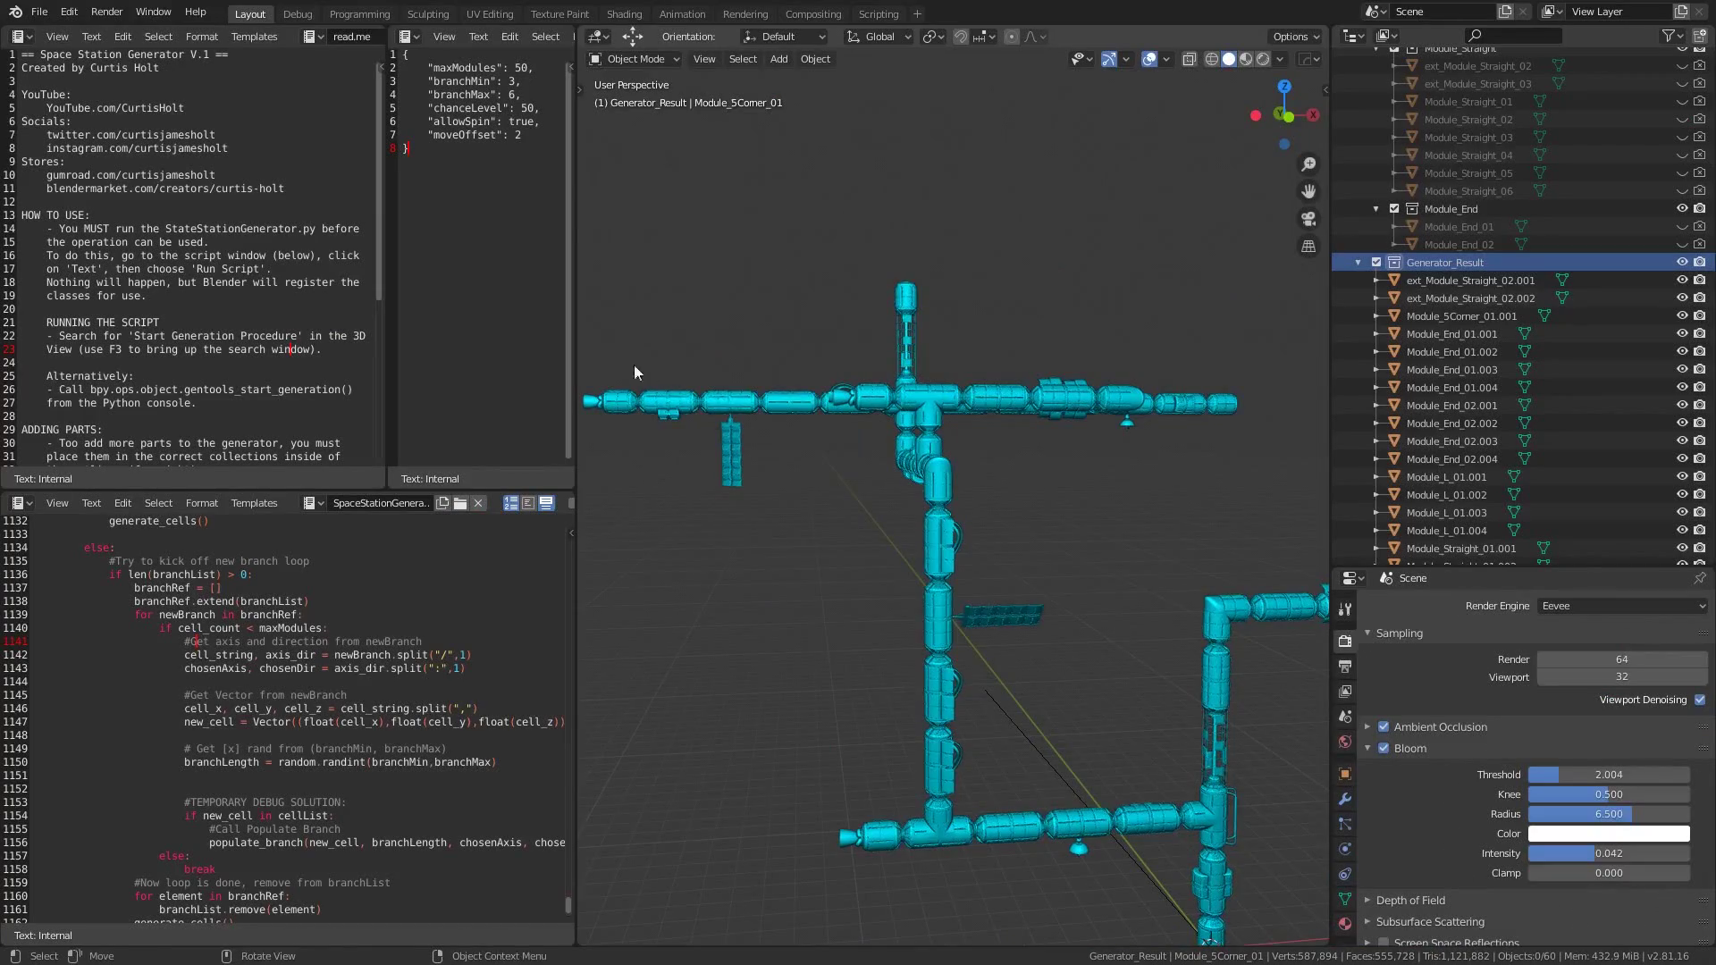
left_click_drag(410, 149, 404, 69)
left_click(530, 197)
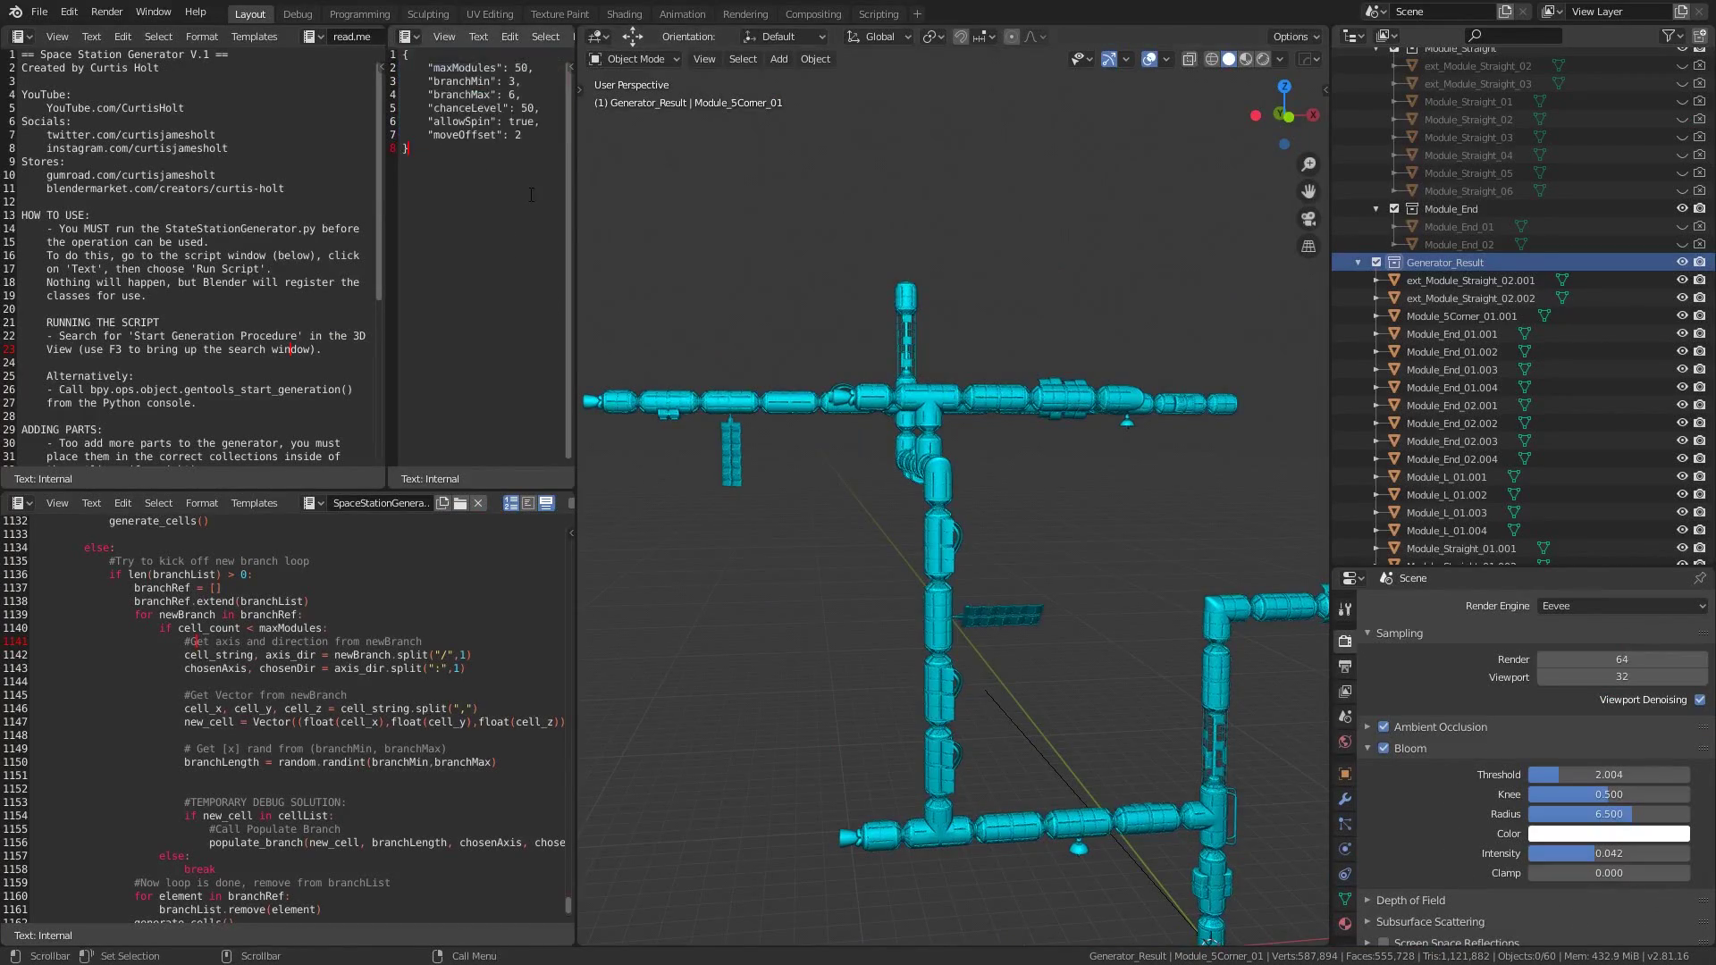
middle_click_drag(894, 554, 966, 474)
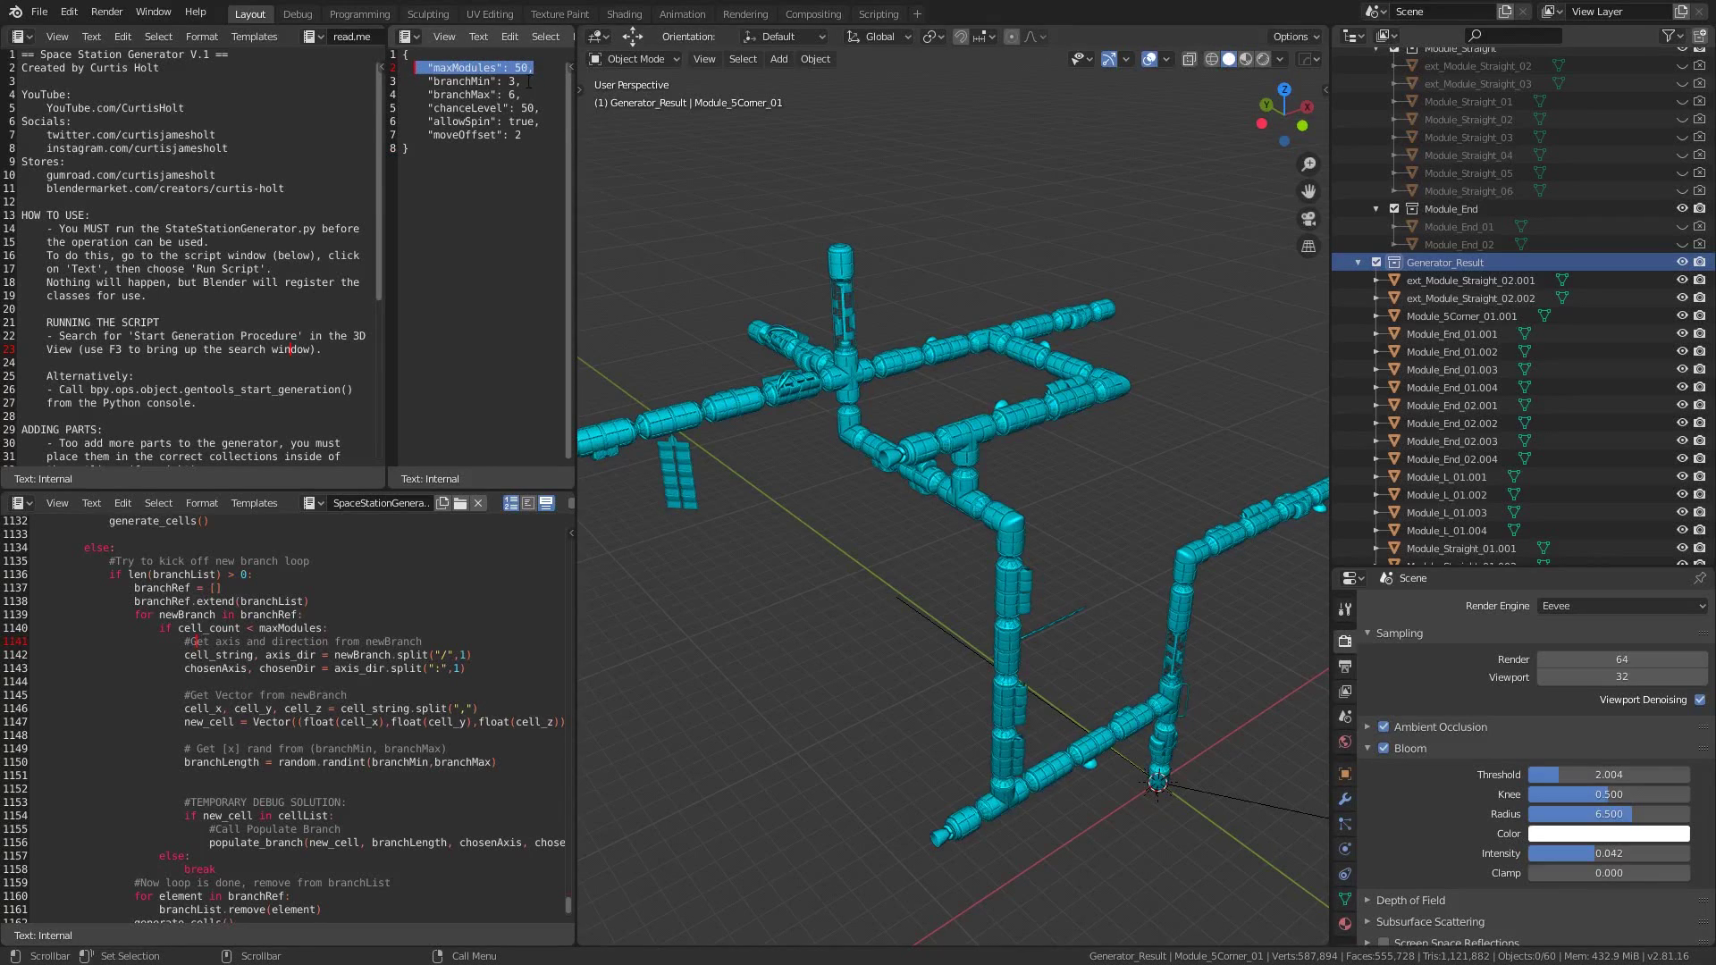
left_click_drag(521, 80, 428, 81)
middle_click_drag(895, 553, 922, 509)
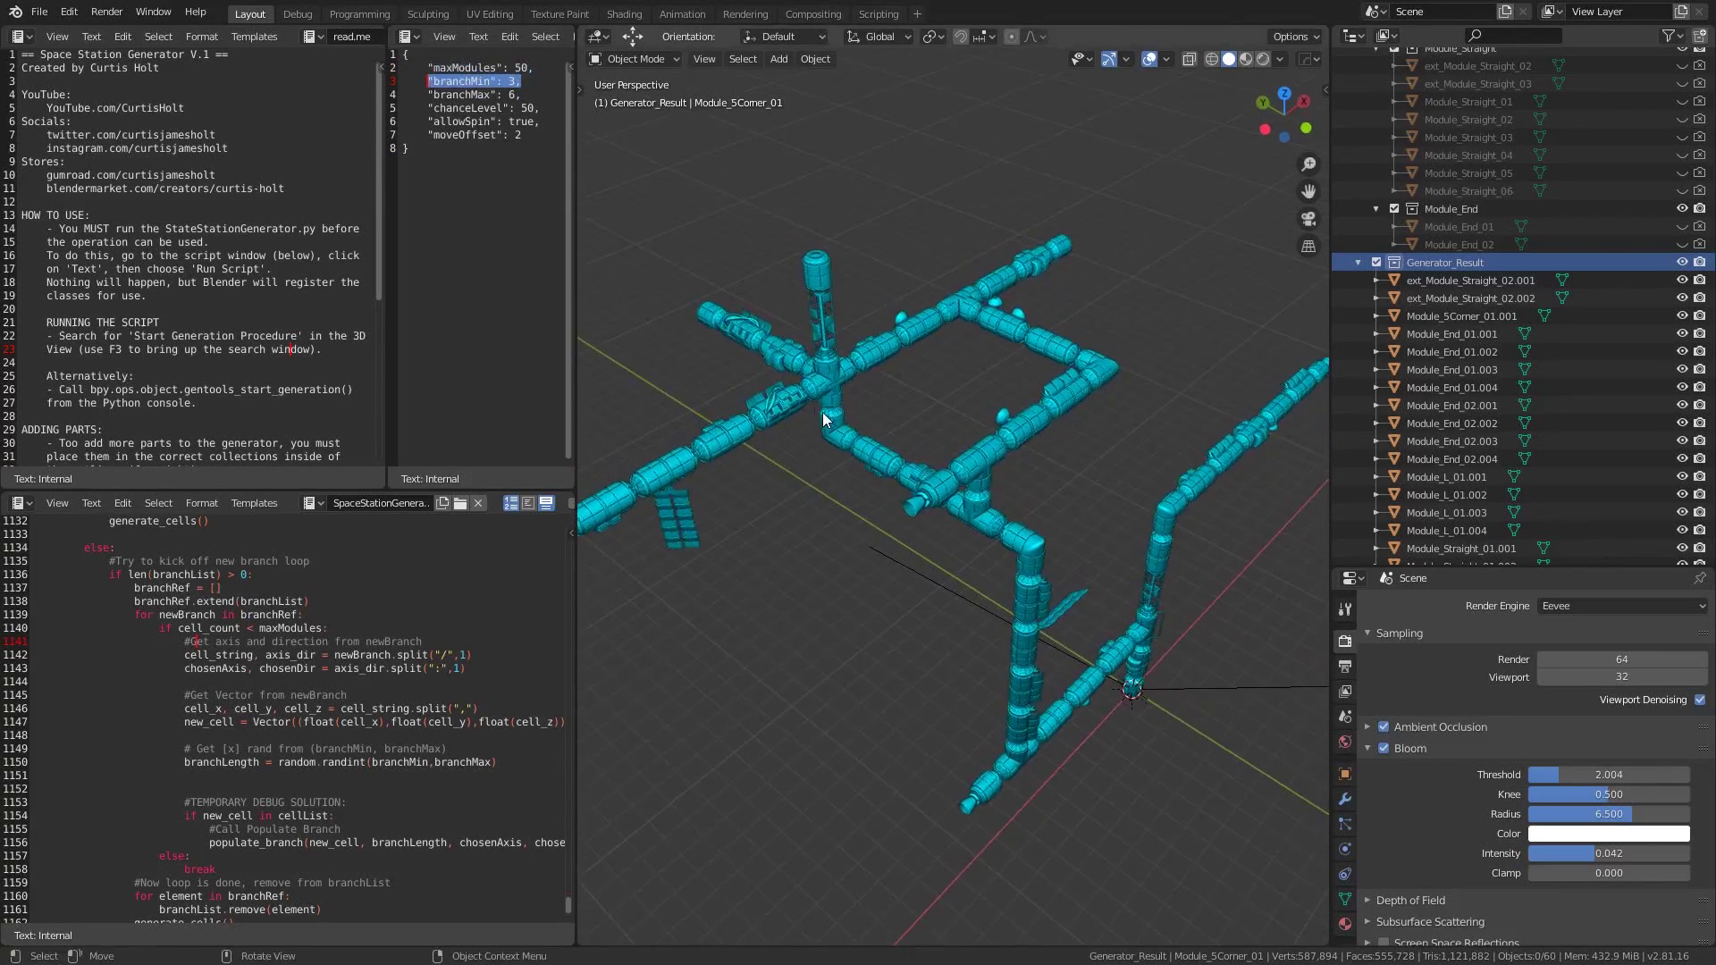
left_click(521, 94)
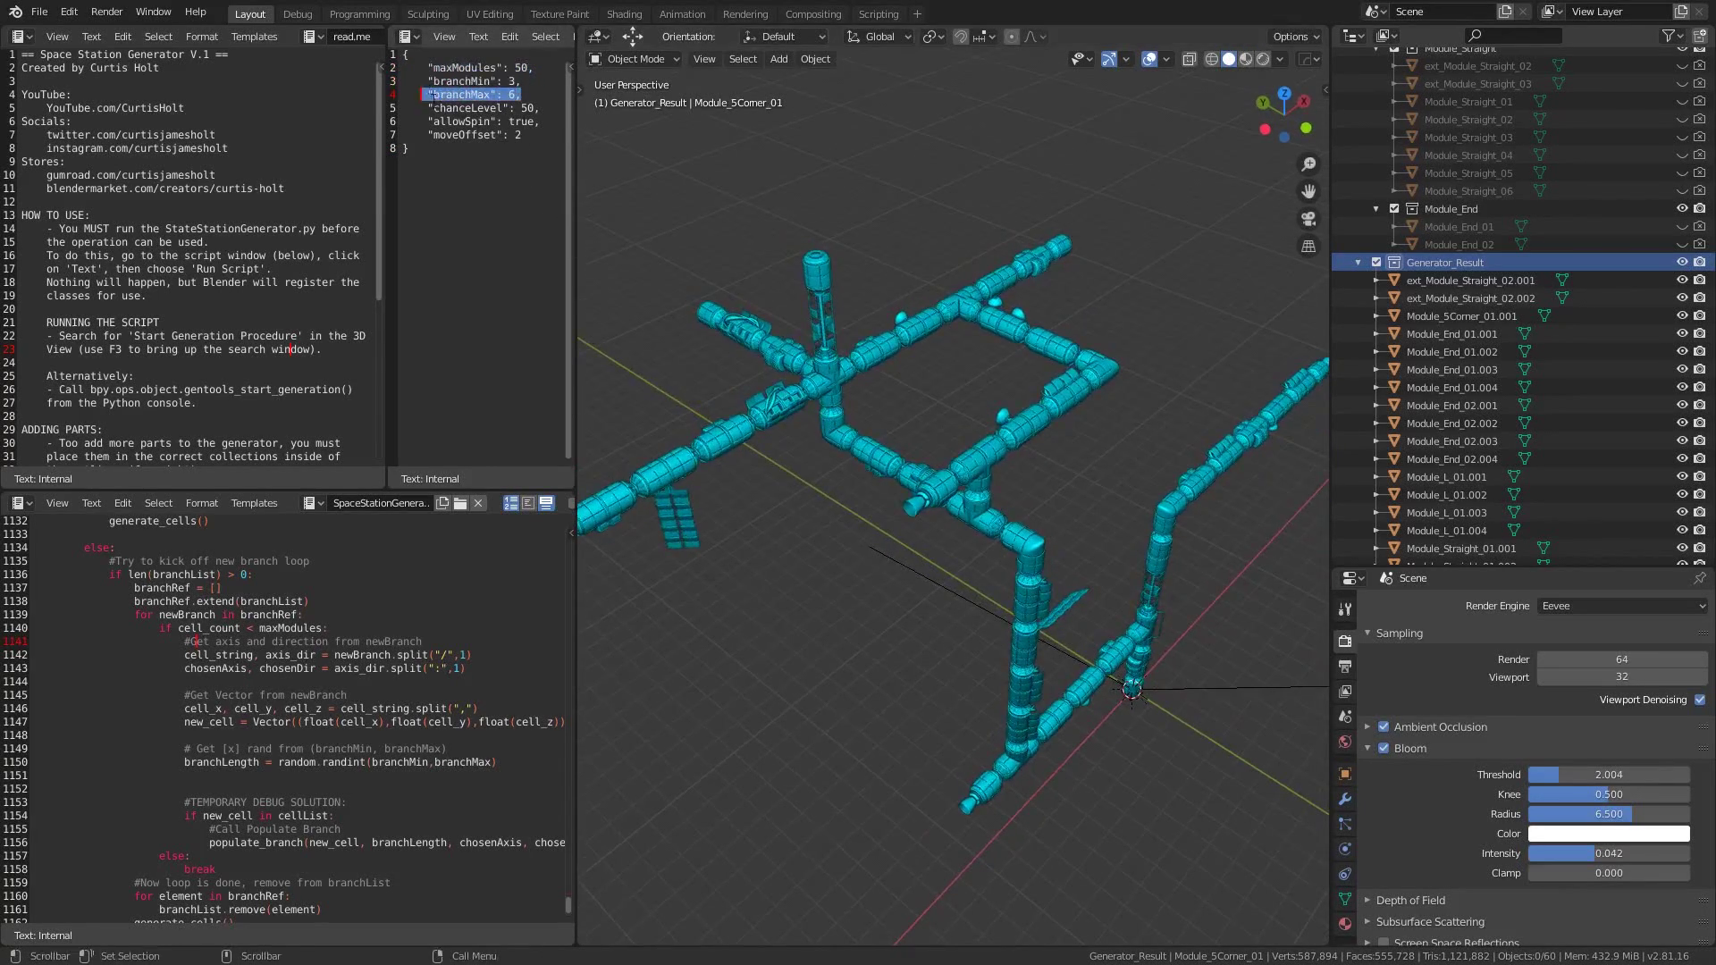
middle_click_drag(700, 289, 732, 281)
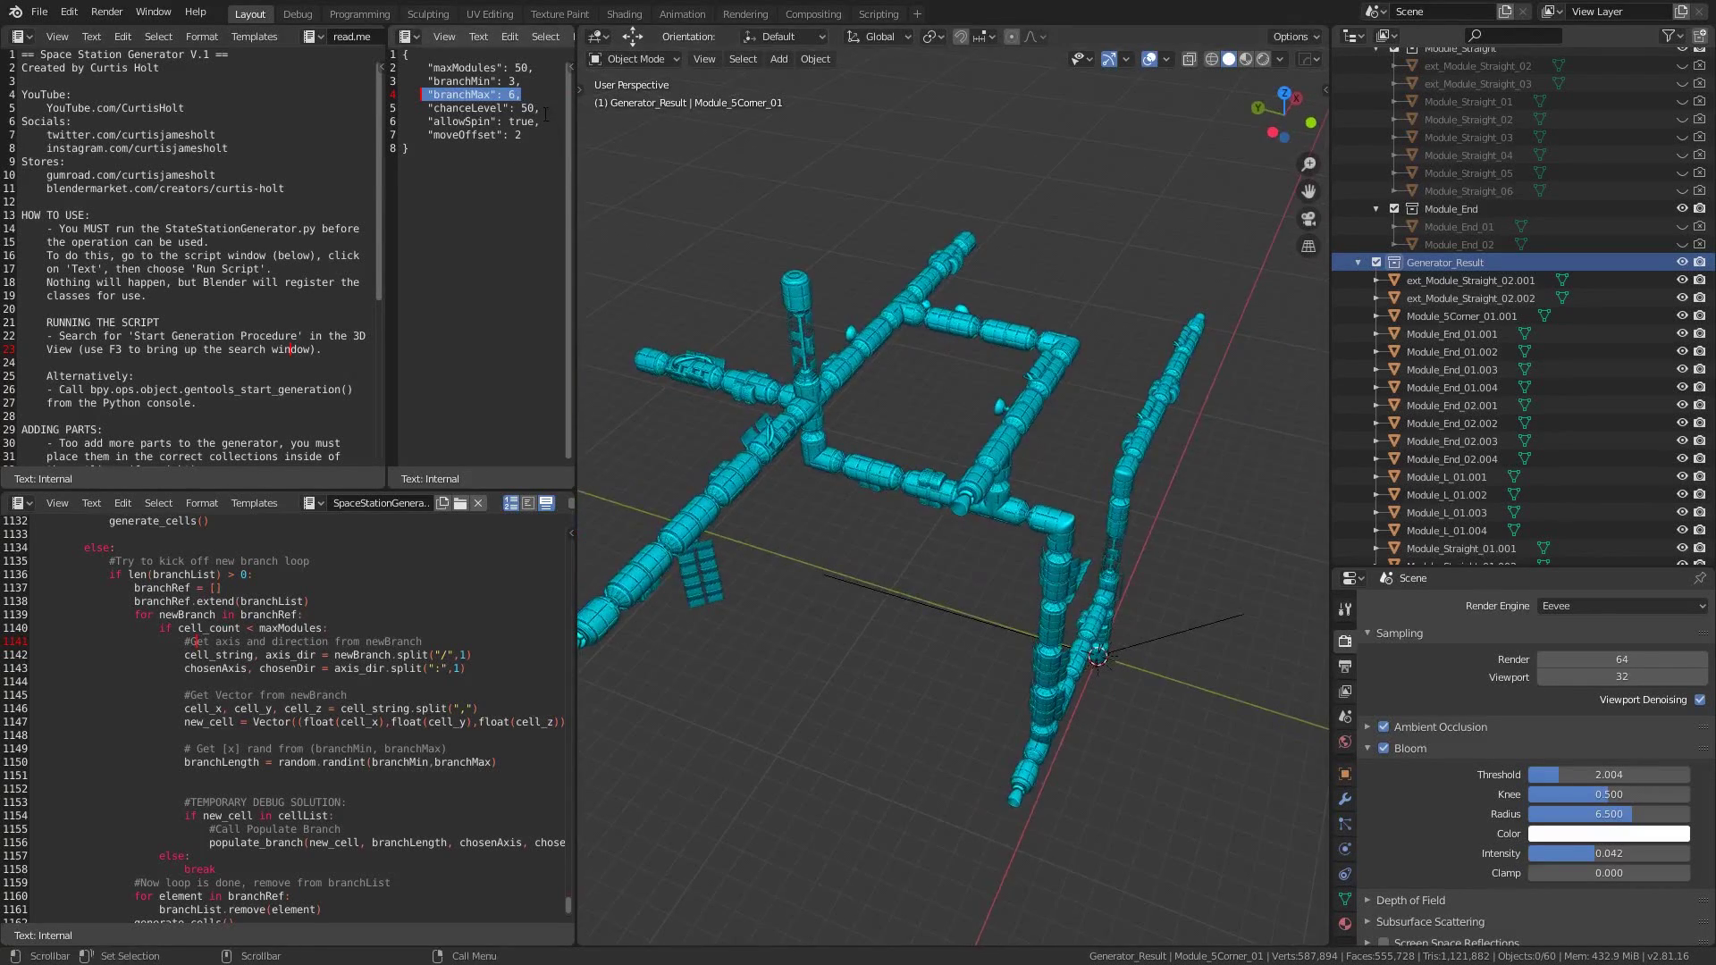
left_click_drag(543, 108, 427, 108)
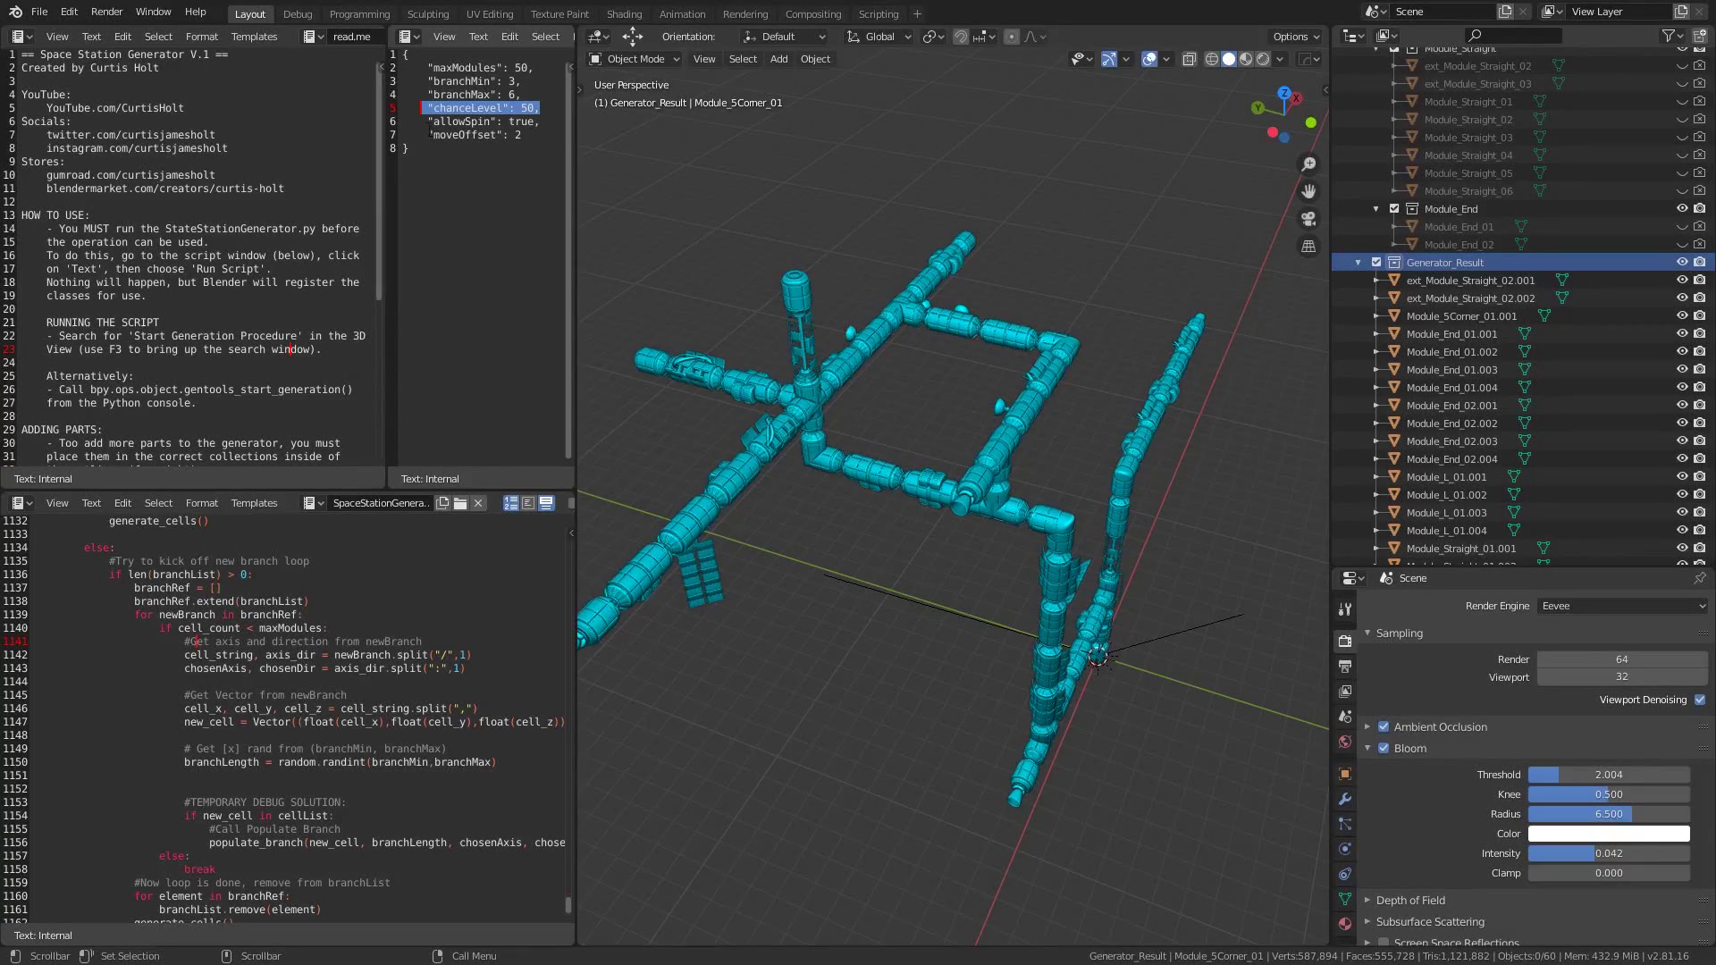
left_click_drag(421, 122, 539, 123)
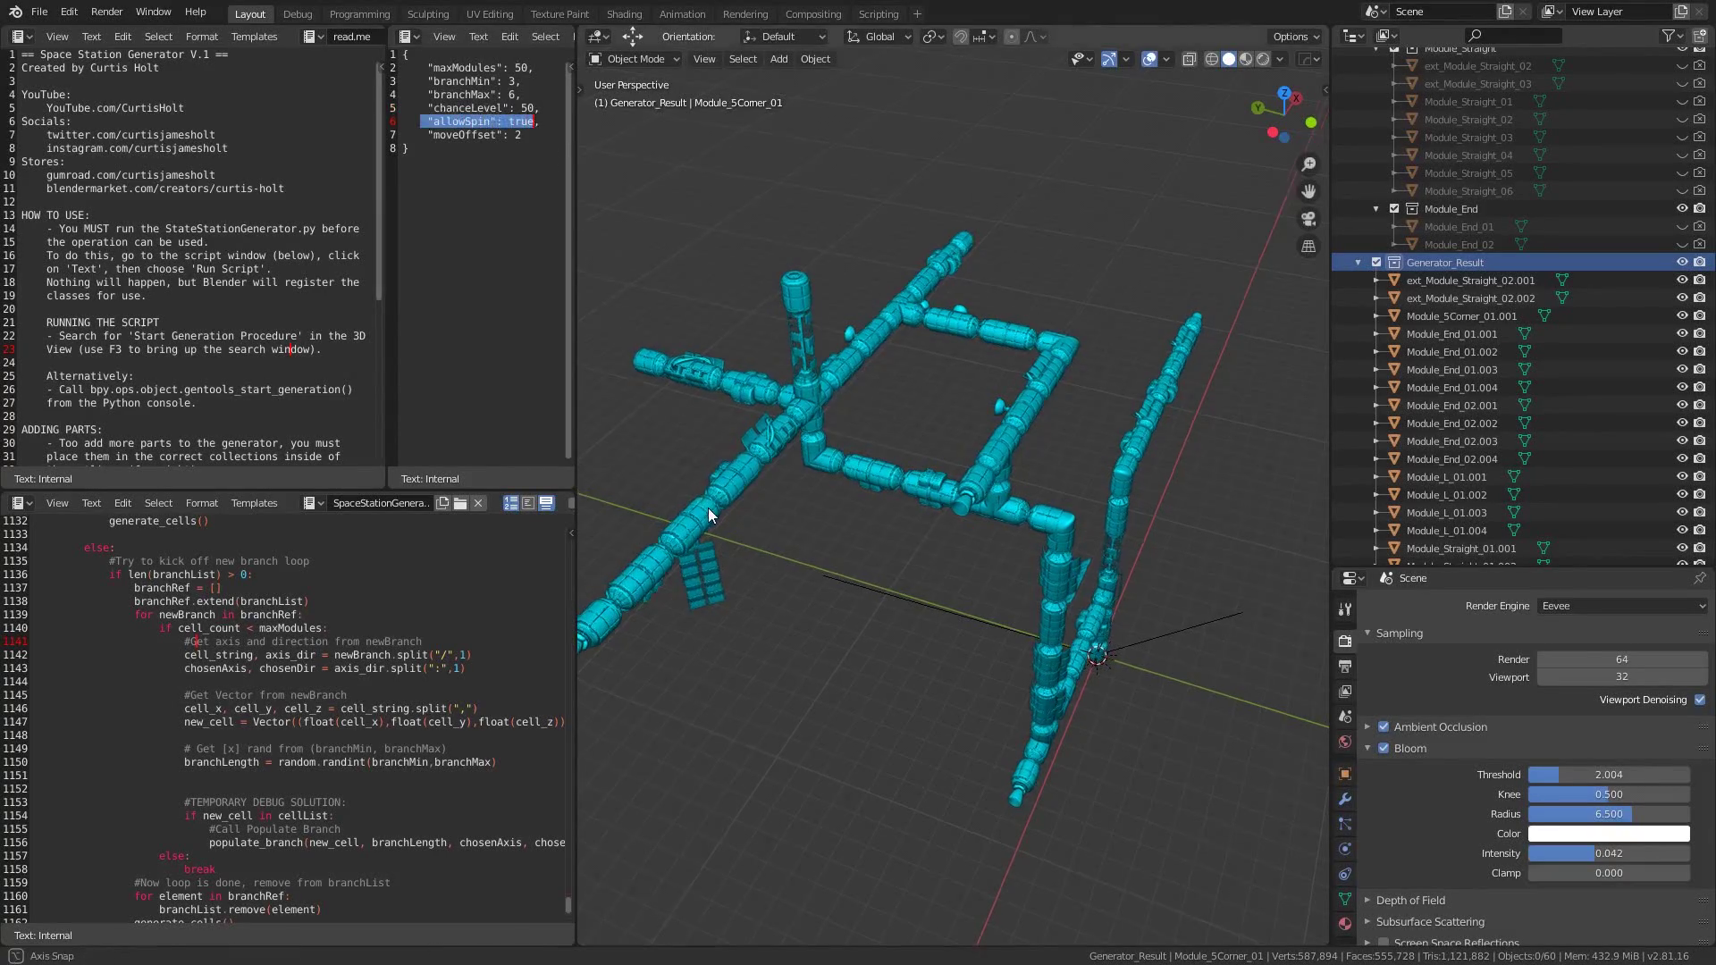
scroll(710, 508, "up", 5)
middle_click_drag(813, 485, 1162, 506)
left_click_drag(525, 136, 460, 136)
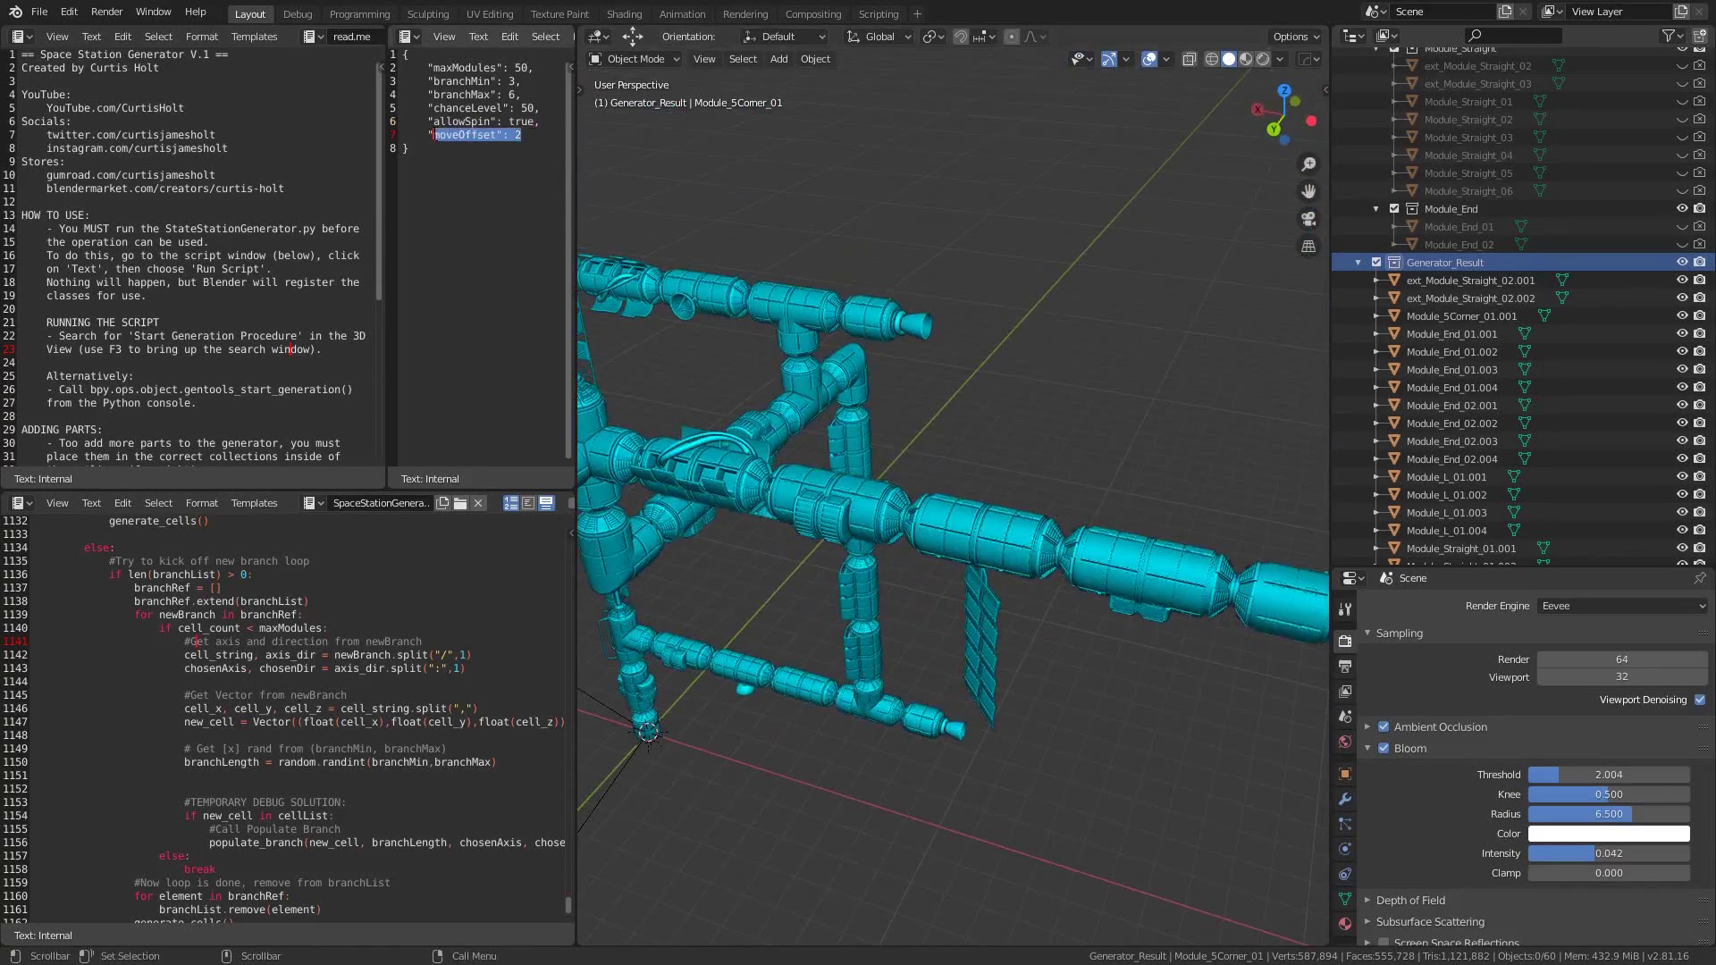
middle_click_drag(1056, 419, 909, 441)
scroll(909, 440, "down", 3)
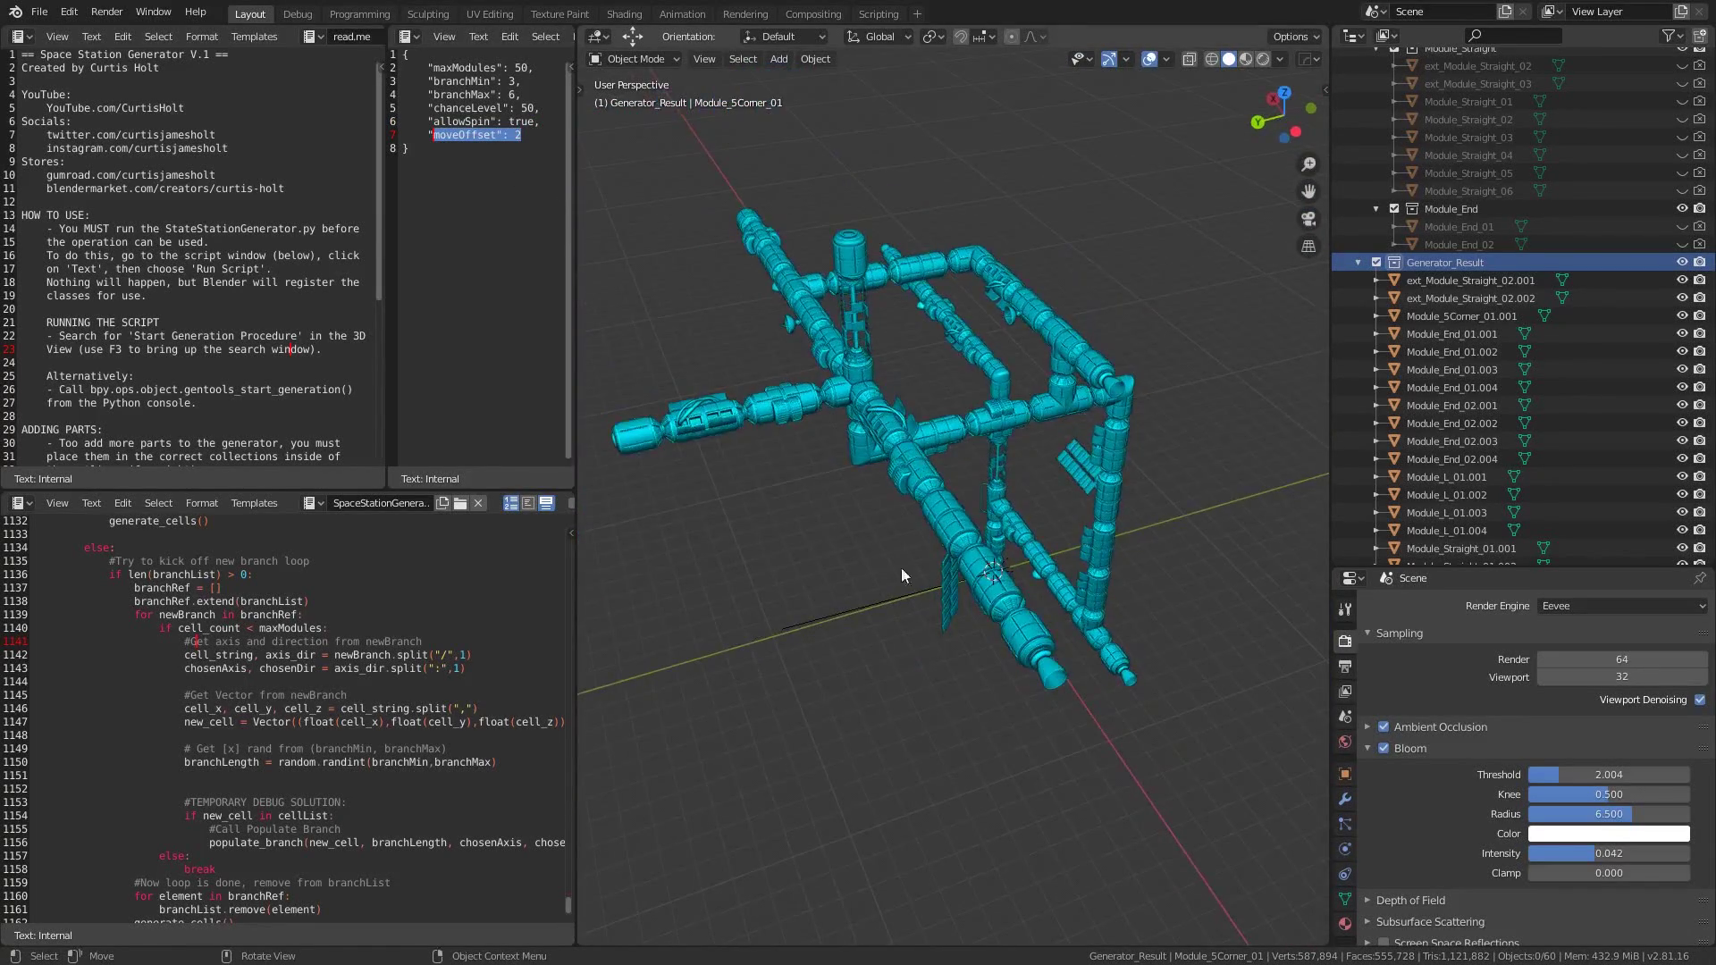
scroll(814, 543, "up", 3)
middle_click_drag(891, 531, 885, 485)
- Select and frame the straight station module Module_Straight_04.005
left_click(844, 439)
scroll(915, 519, "up", 5)
key("alt+a")
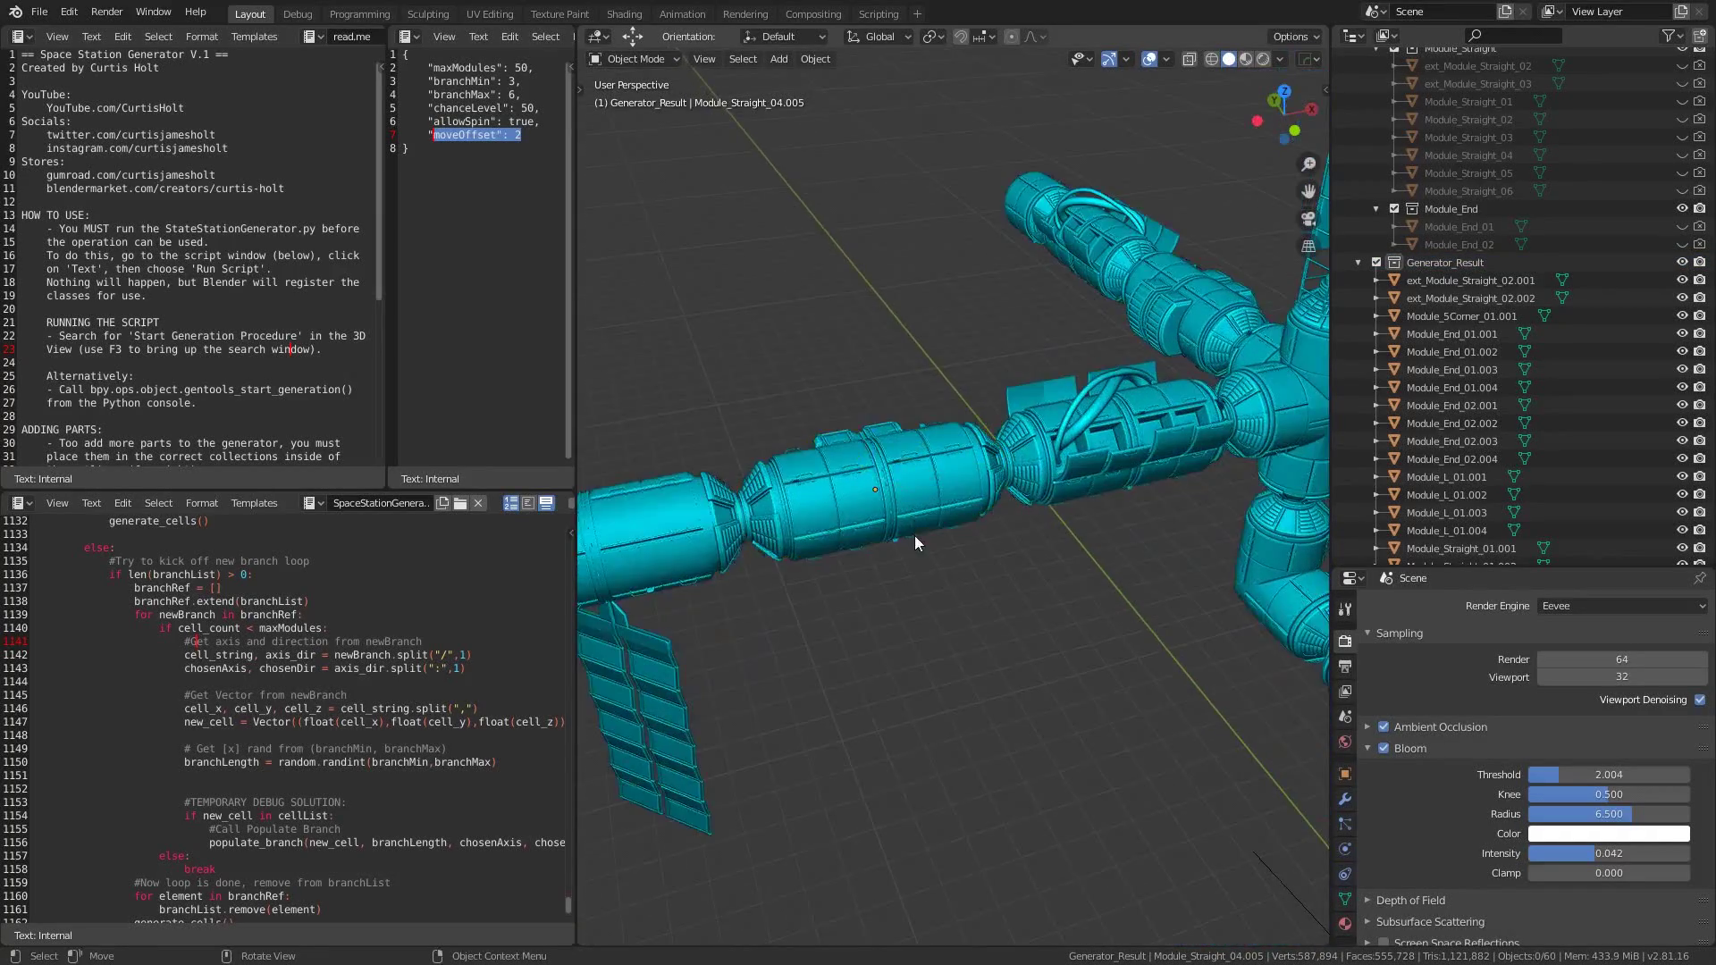
left_click(883, 489)
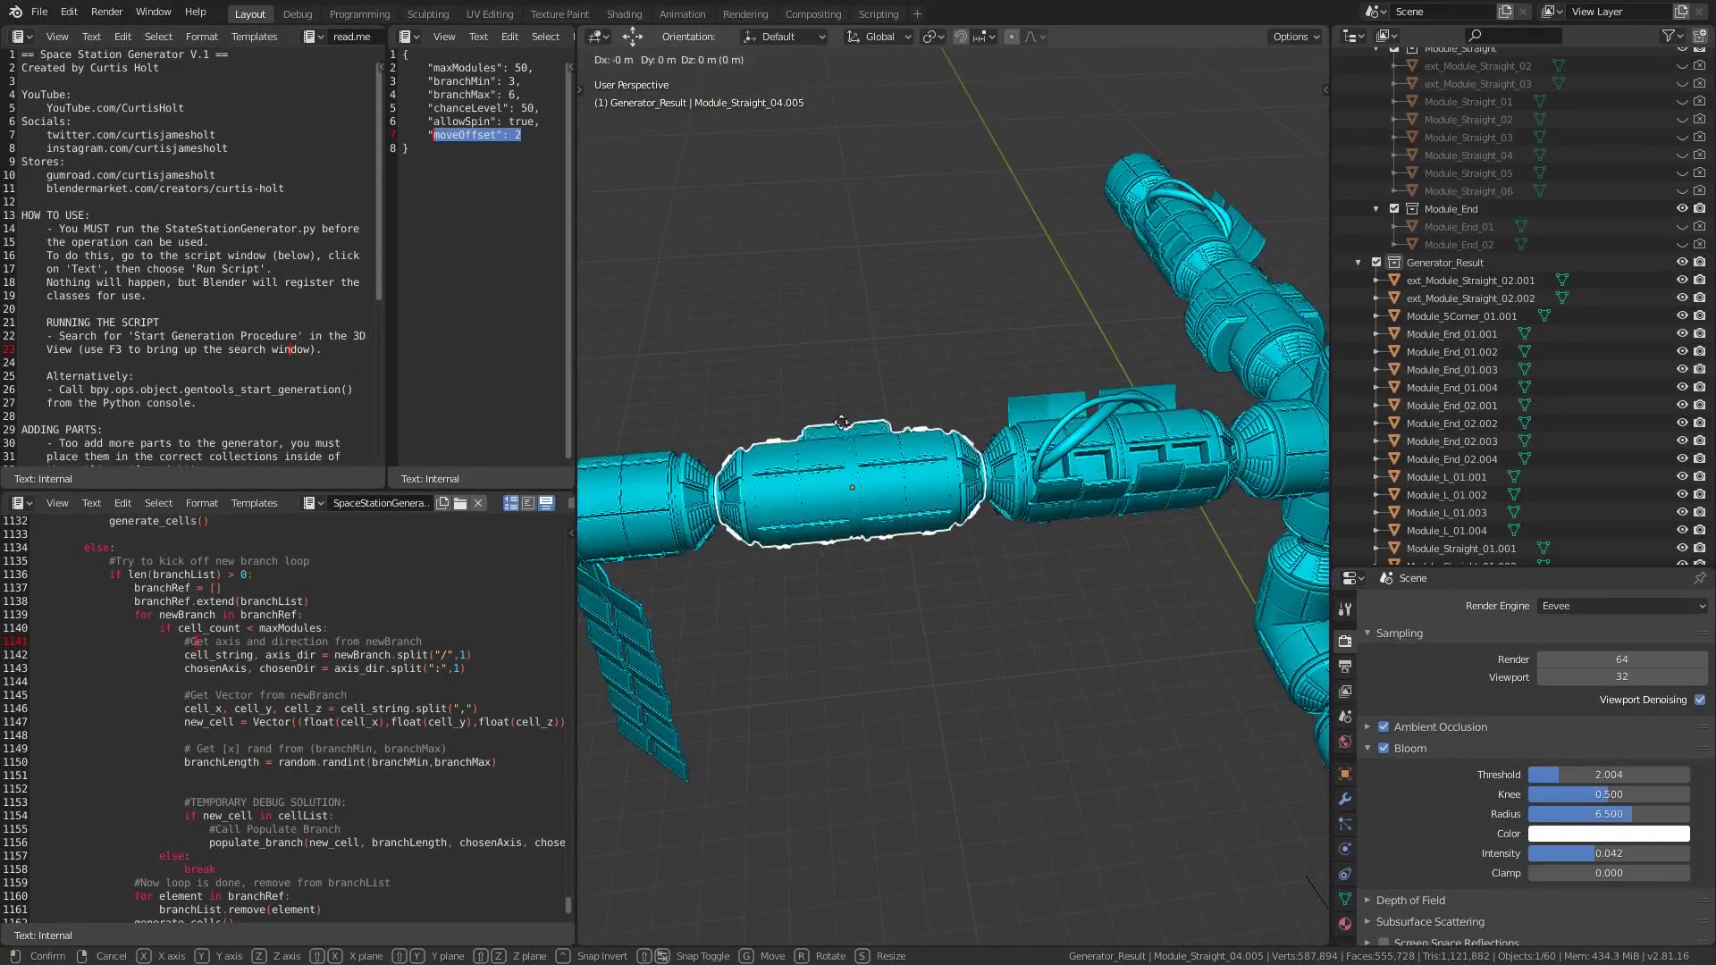
middle_click_drag(902, 537, 965, 588)
scroll(965, 587, "down", 5)
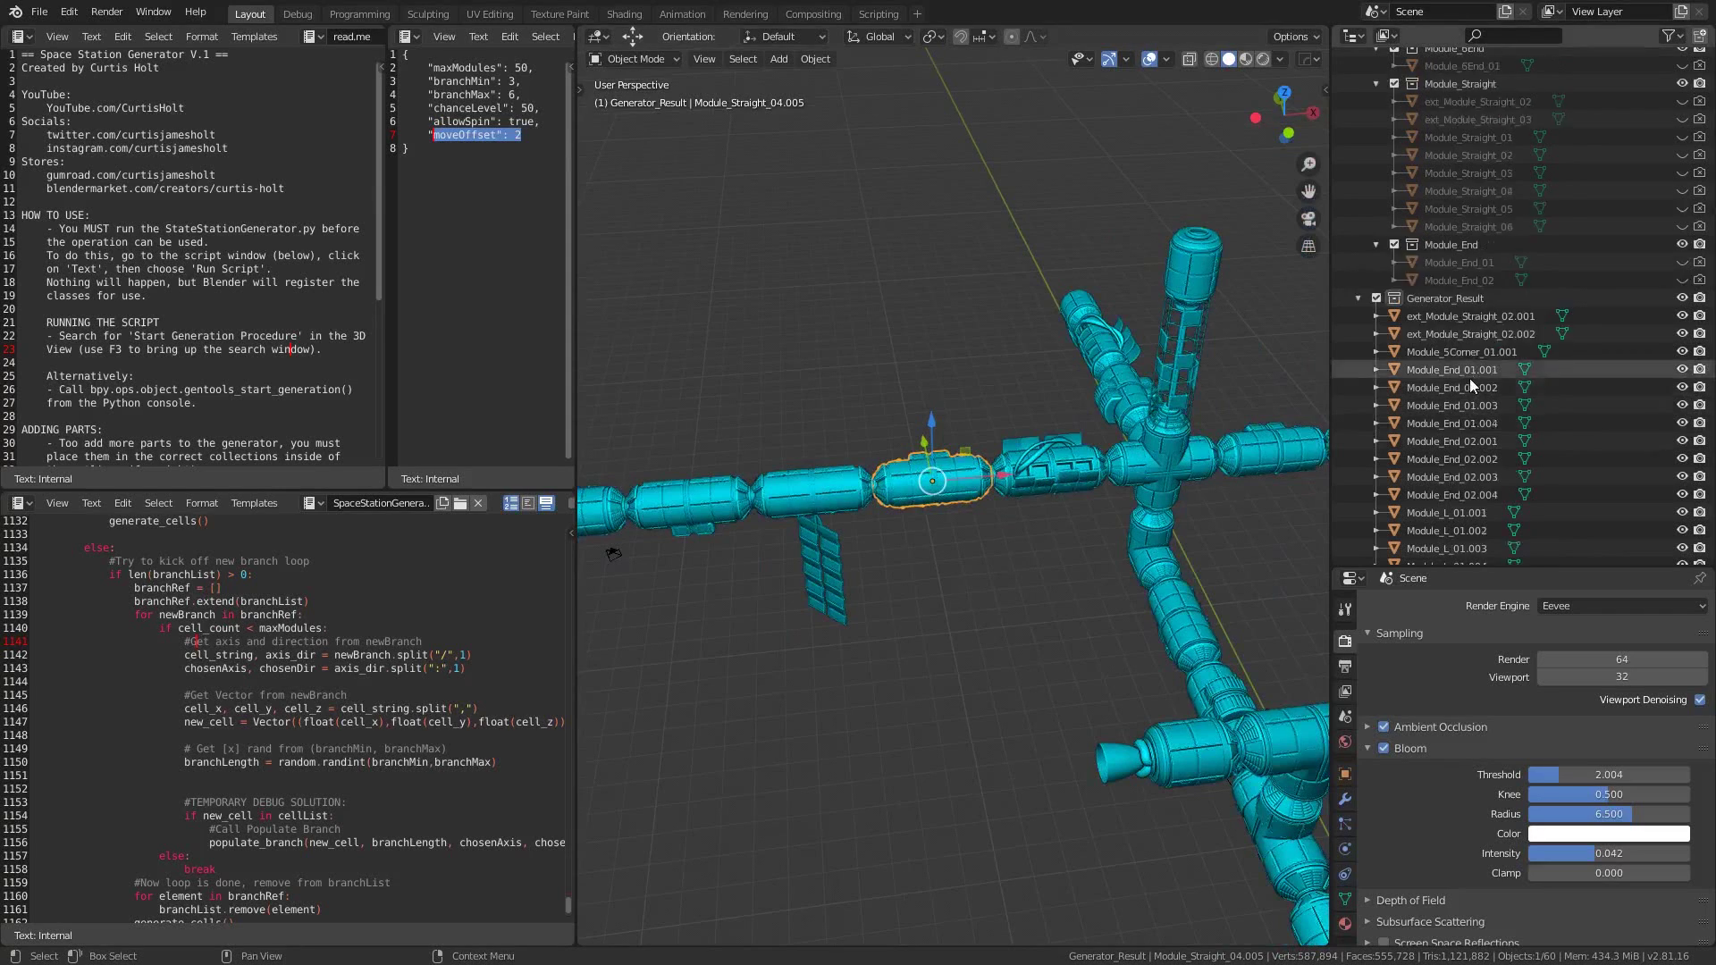
scroll(1470, 378, "up", 5)
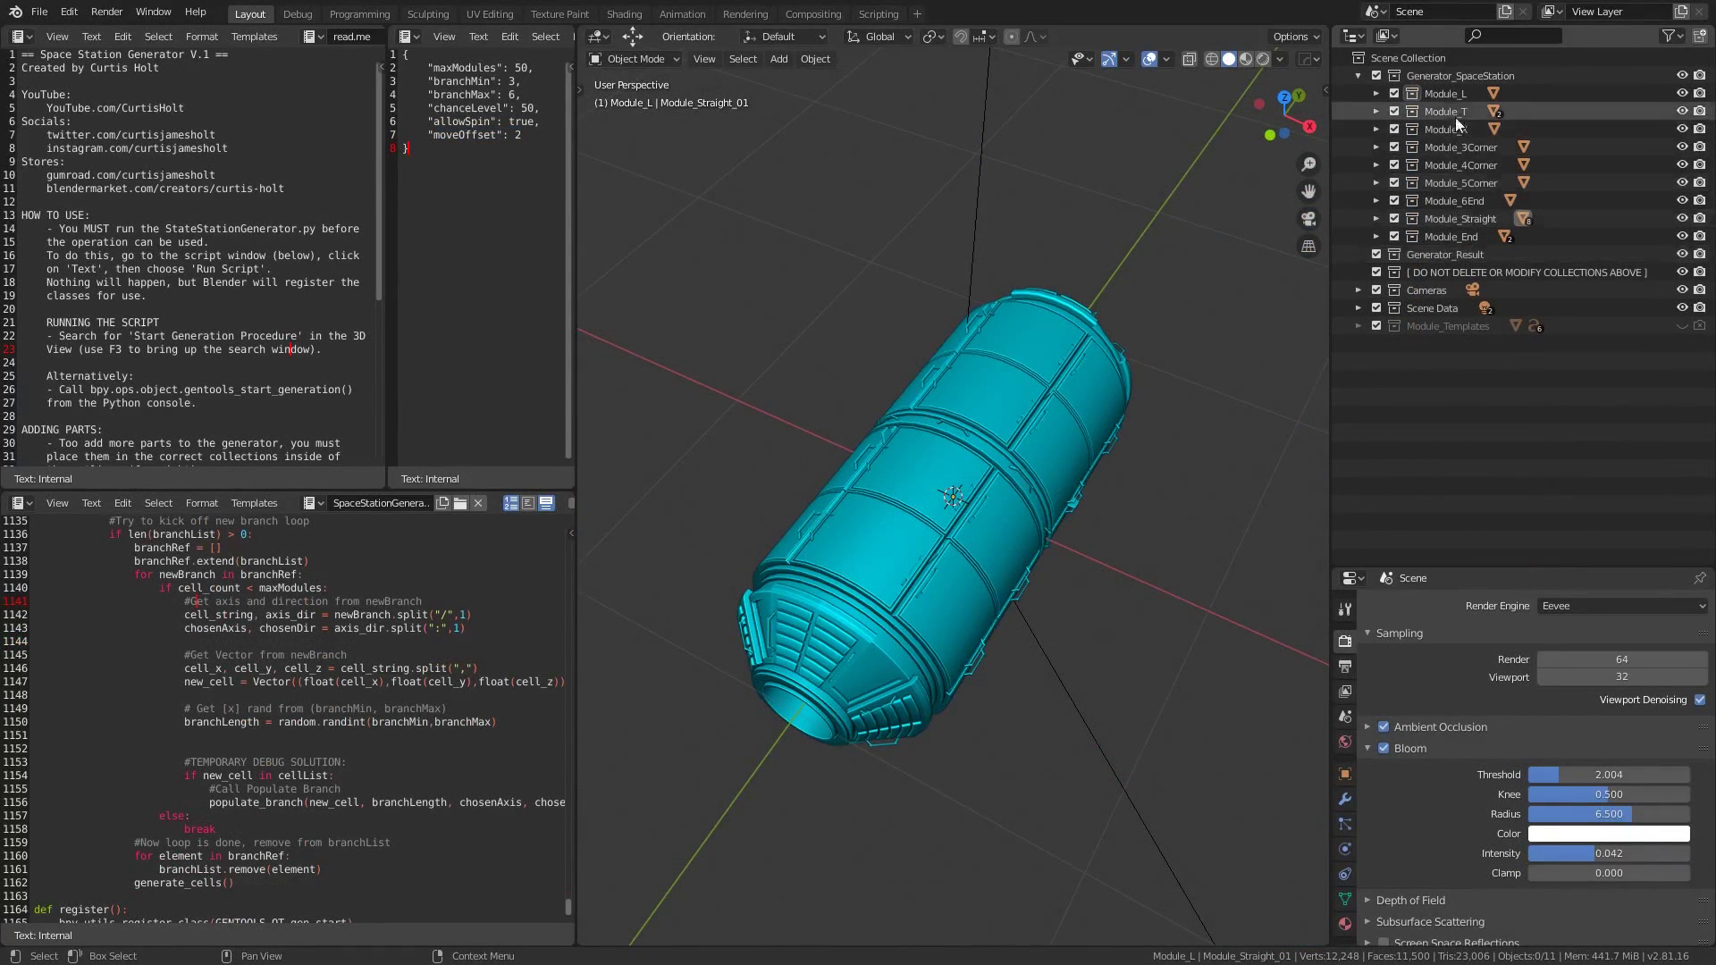
- Select collections Module_L through Module_End, then only Module_Straight
left_click(1445, 92)
left_click(1462, 239, "shift")
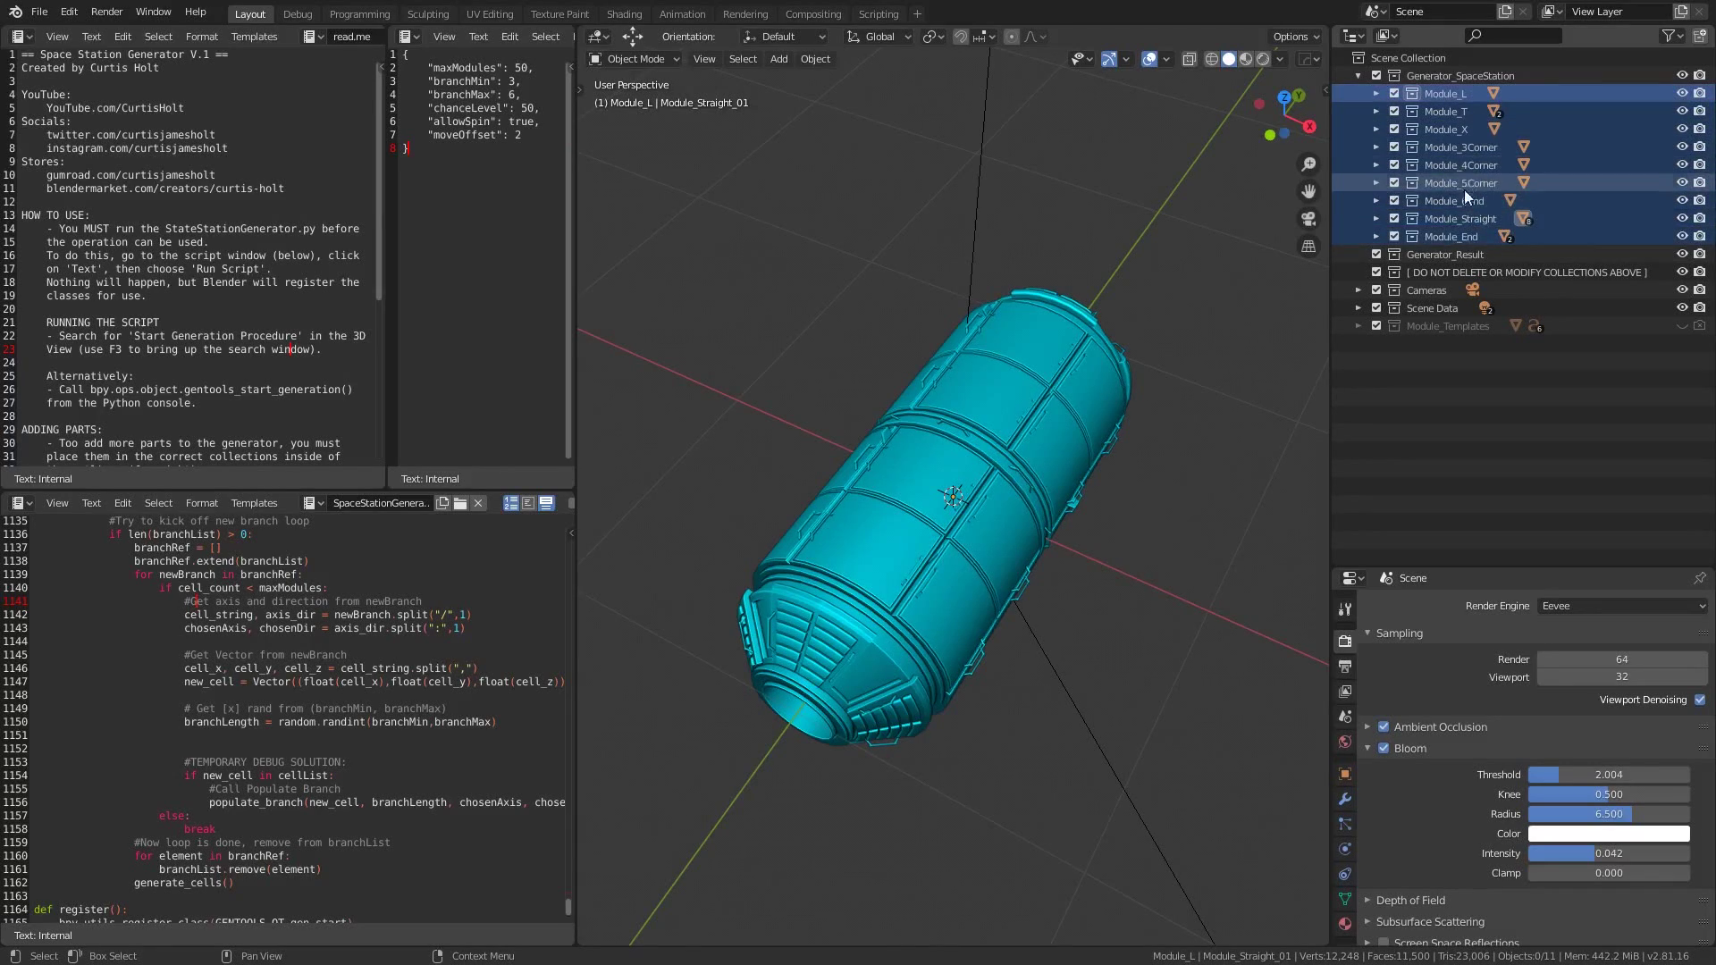
left_click(1445, 221)
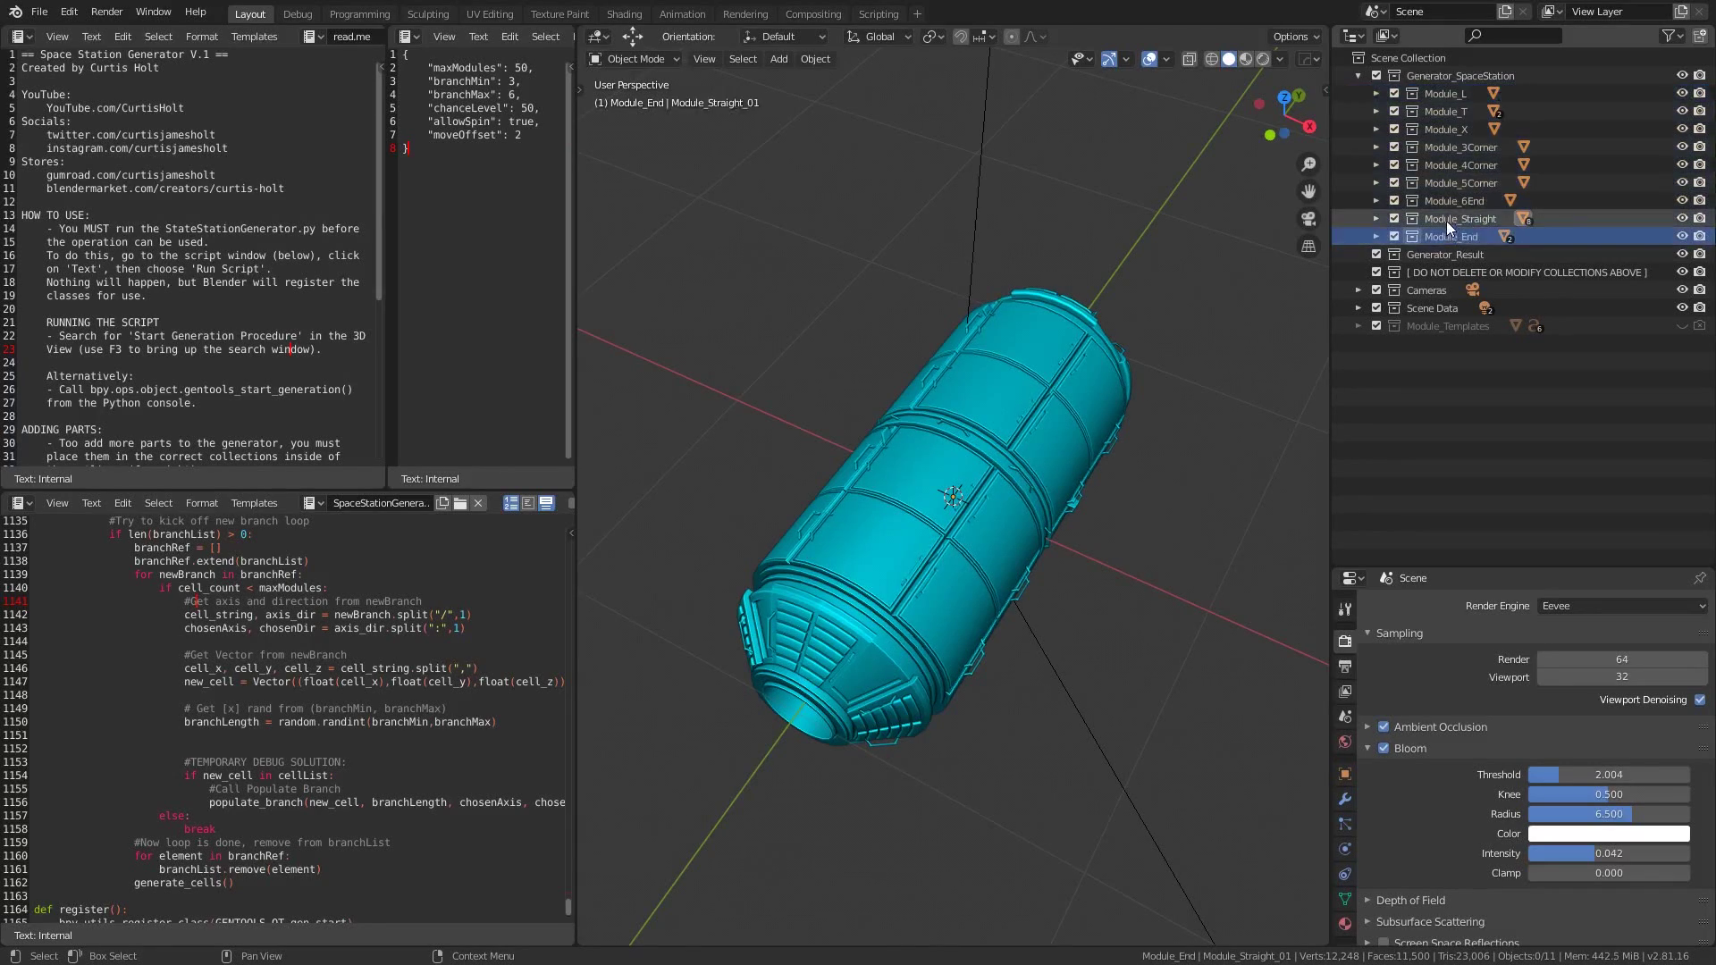
- Hide Module_Straight_01, unhide Module_X_01 and freely rotate it
left_click(1375, 218)
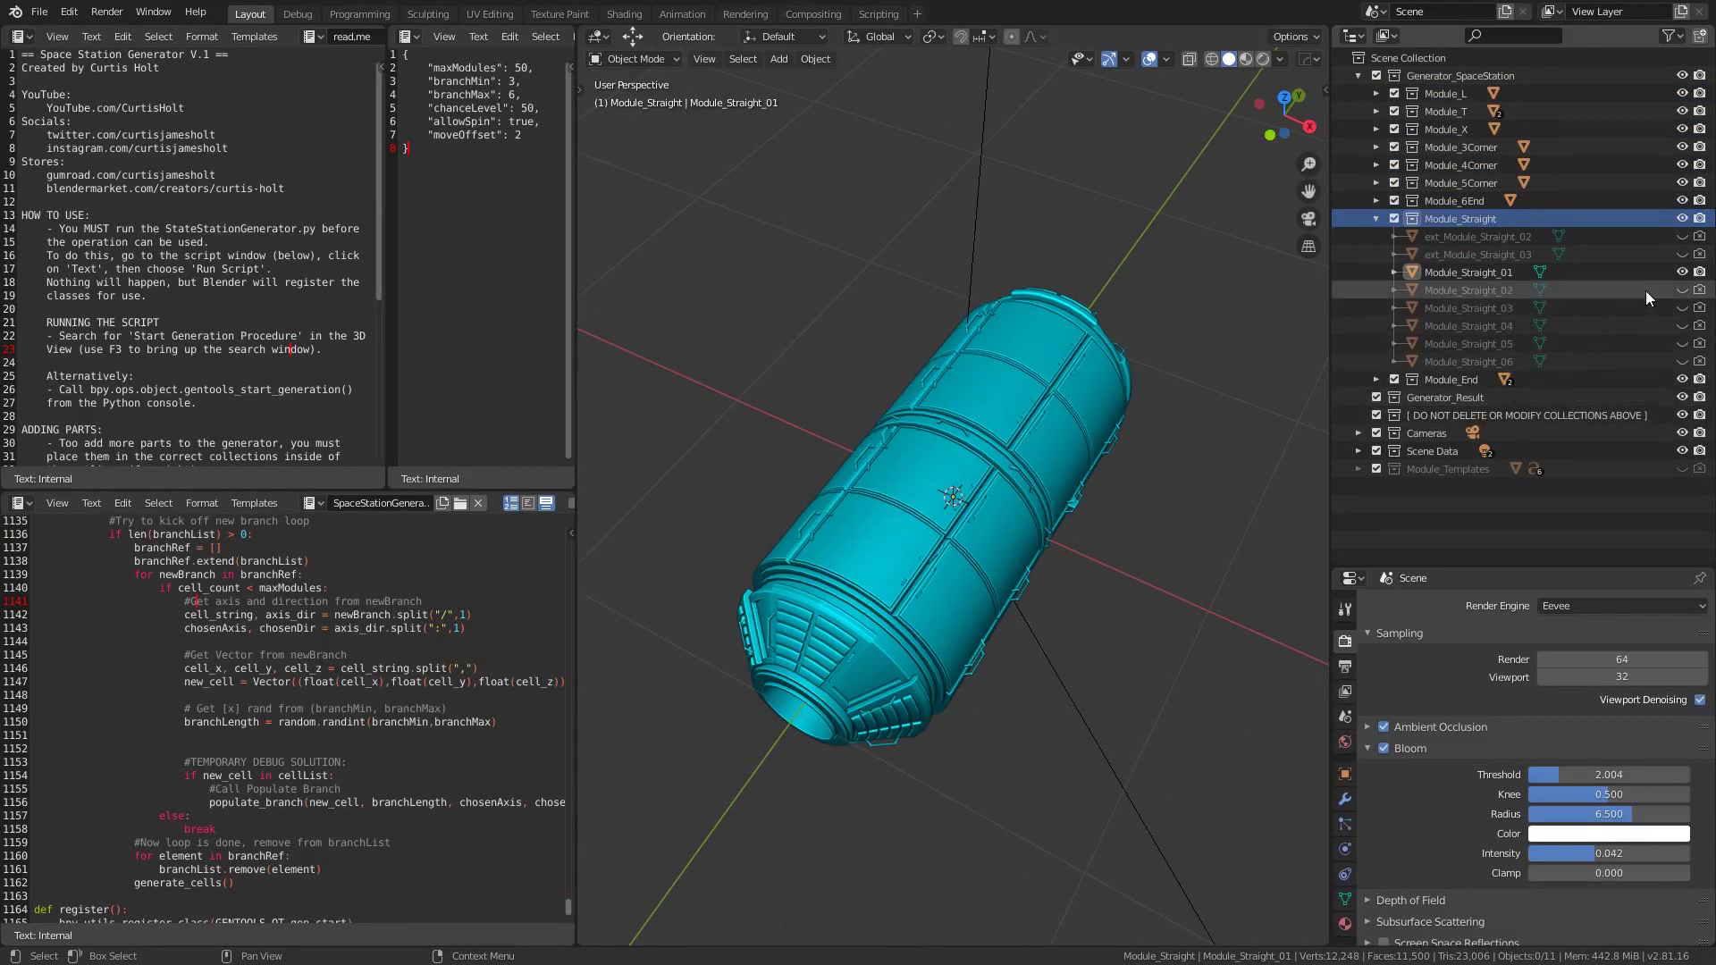
left_click(1683, 272)
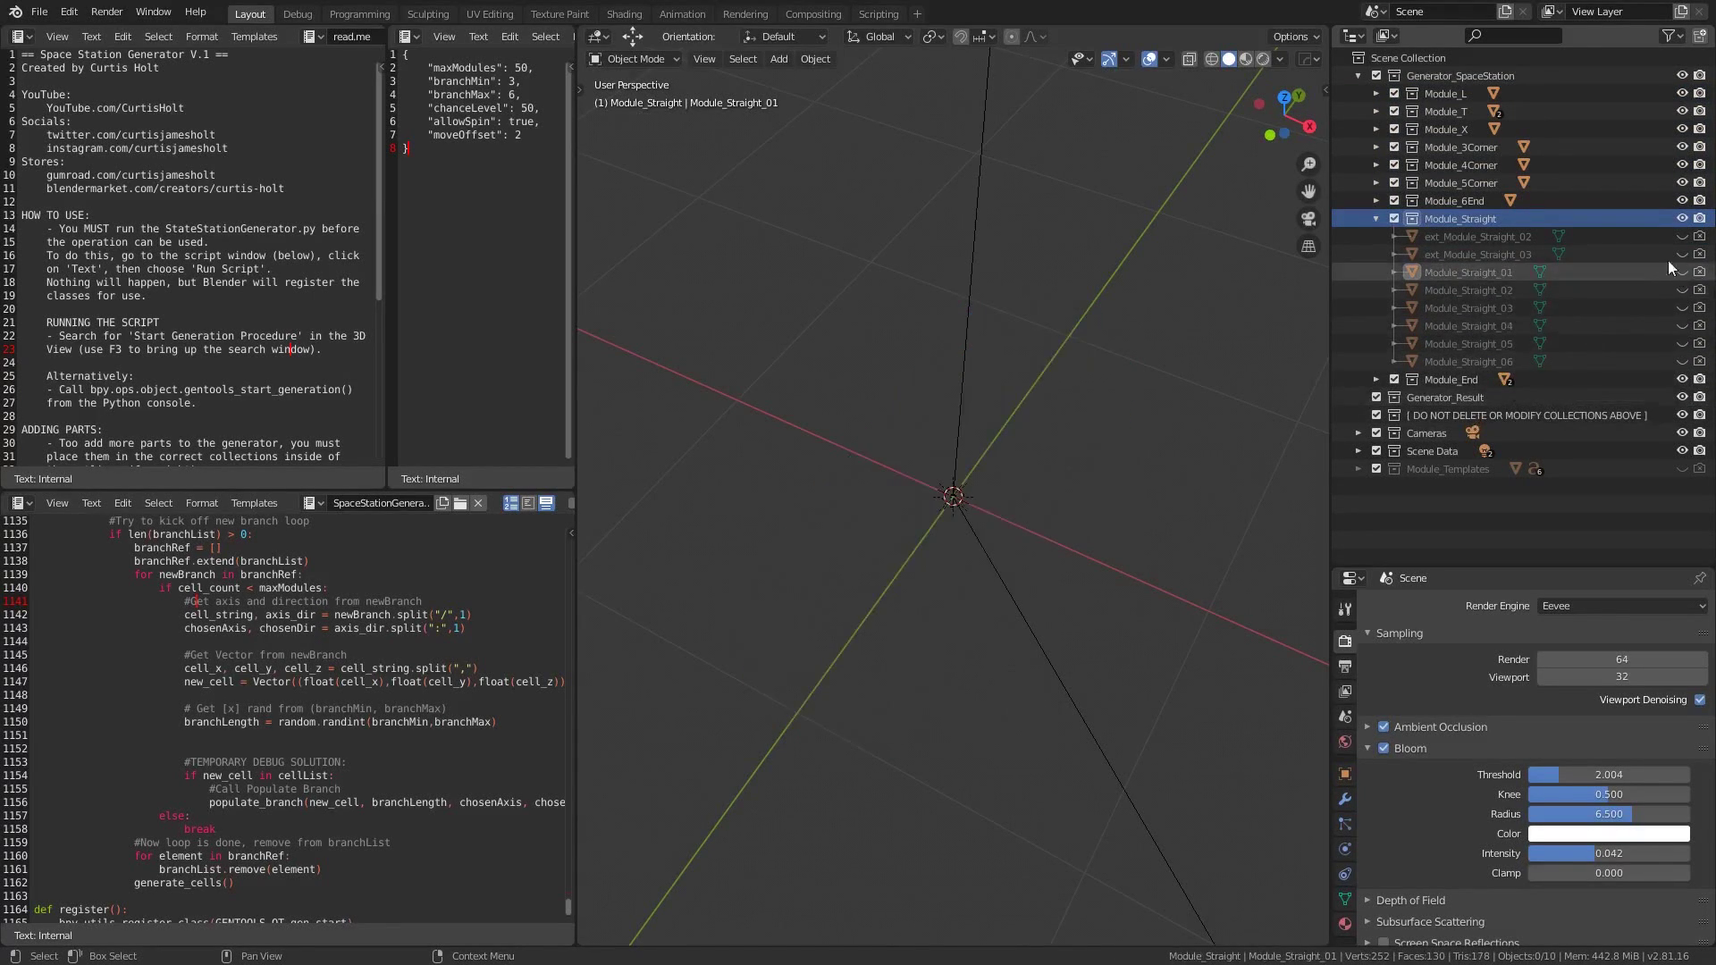
left_click(1377, 131)
left_click(1683, 146)
middle_click_drag(1063, 439, 925, 544)
left_click(925, 544)
key("r")
key("r")
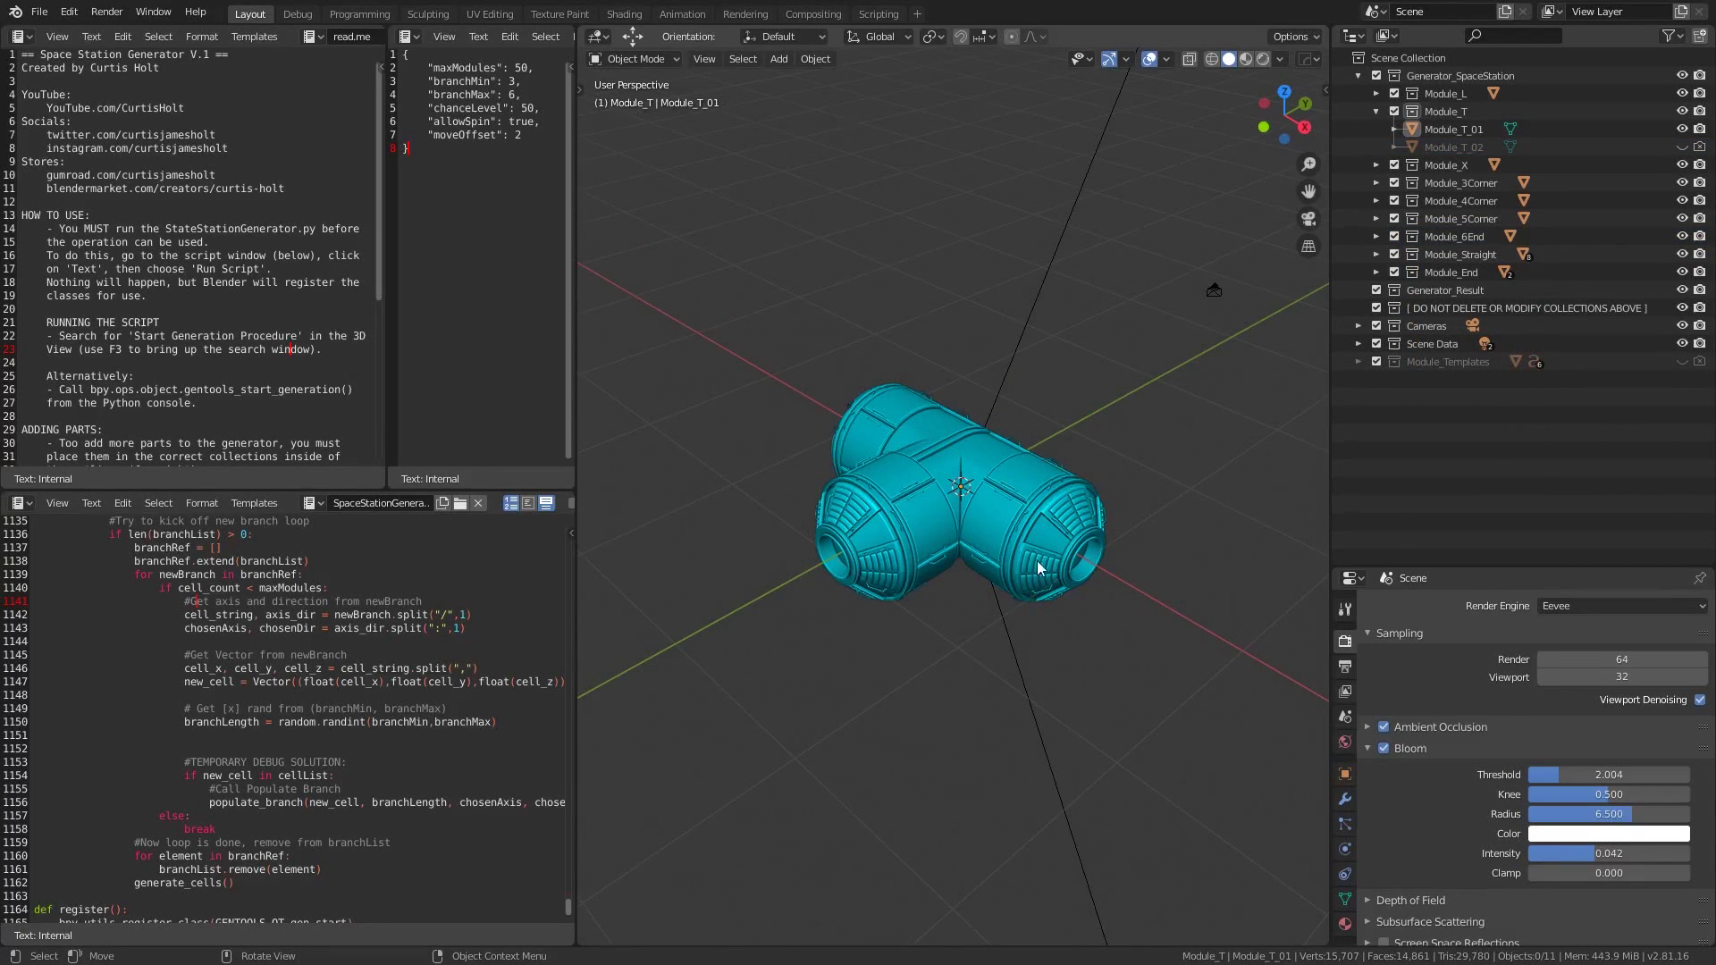
- Select Module_T_01, show its transform values, and apply its rotation
left_click(1042, 545)
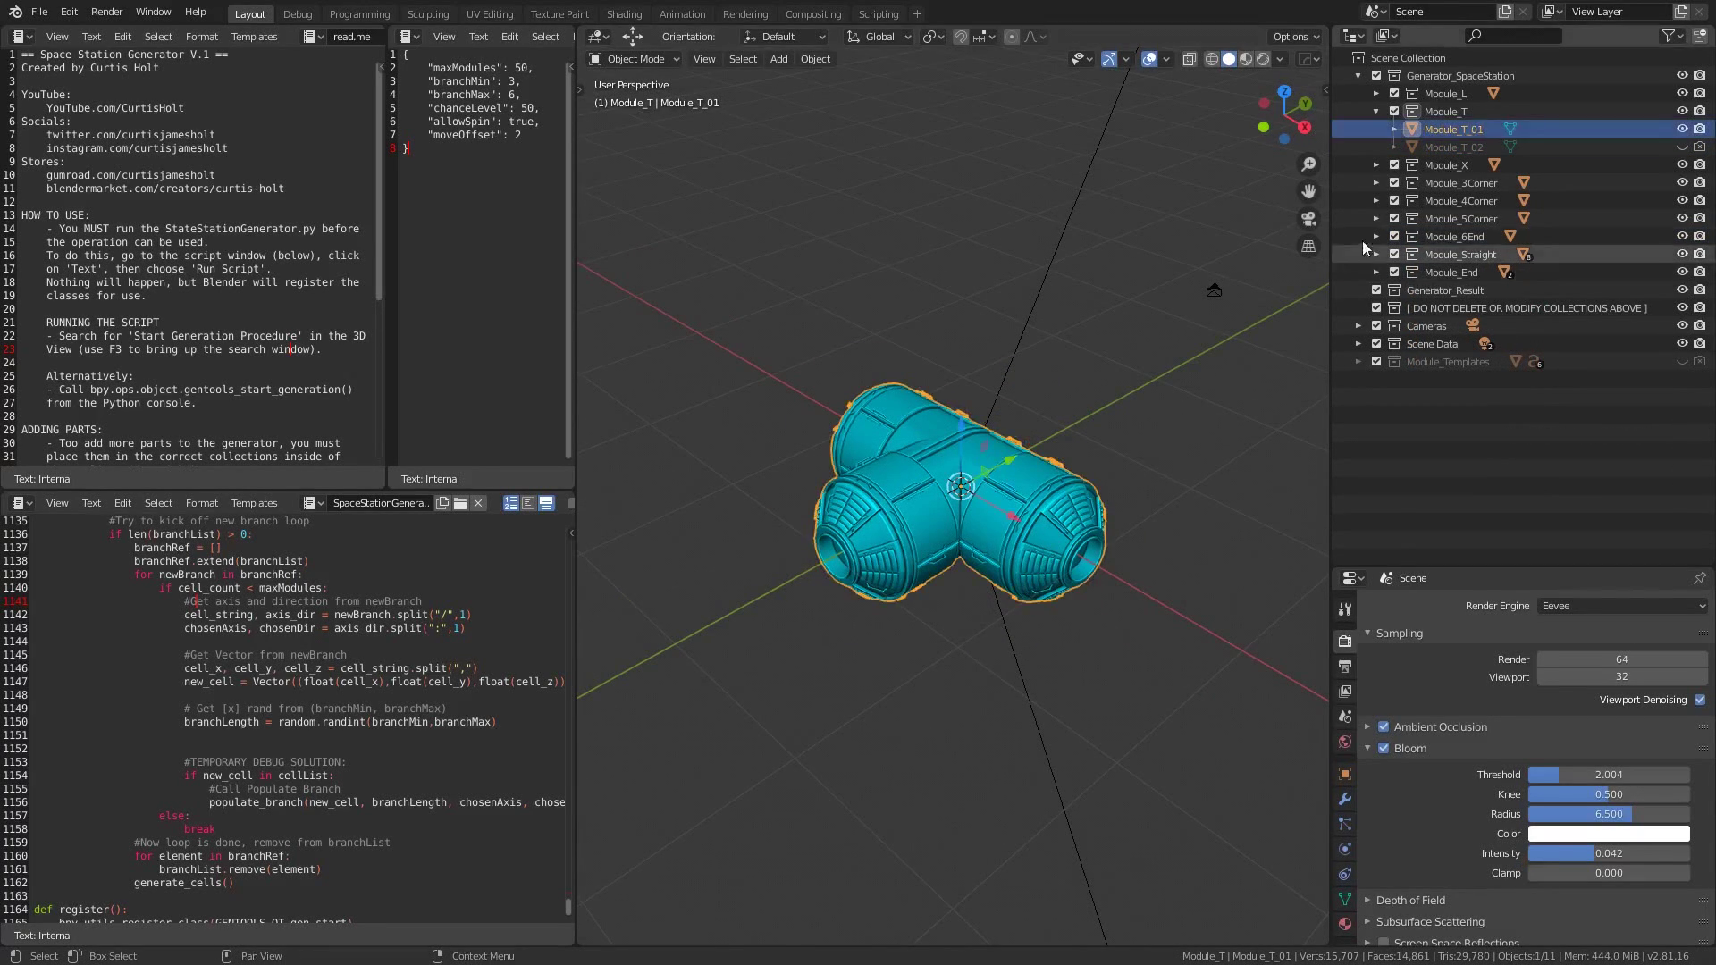
mouse_move(1063, 415)
middle_mouse_down()
mouse_move(993, 476)
mouse_move(1088, 427)
middle_mouse_up()
key("n")
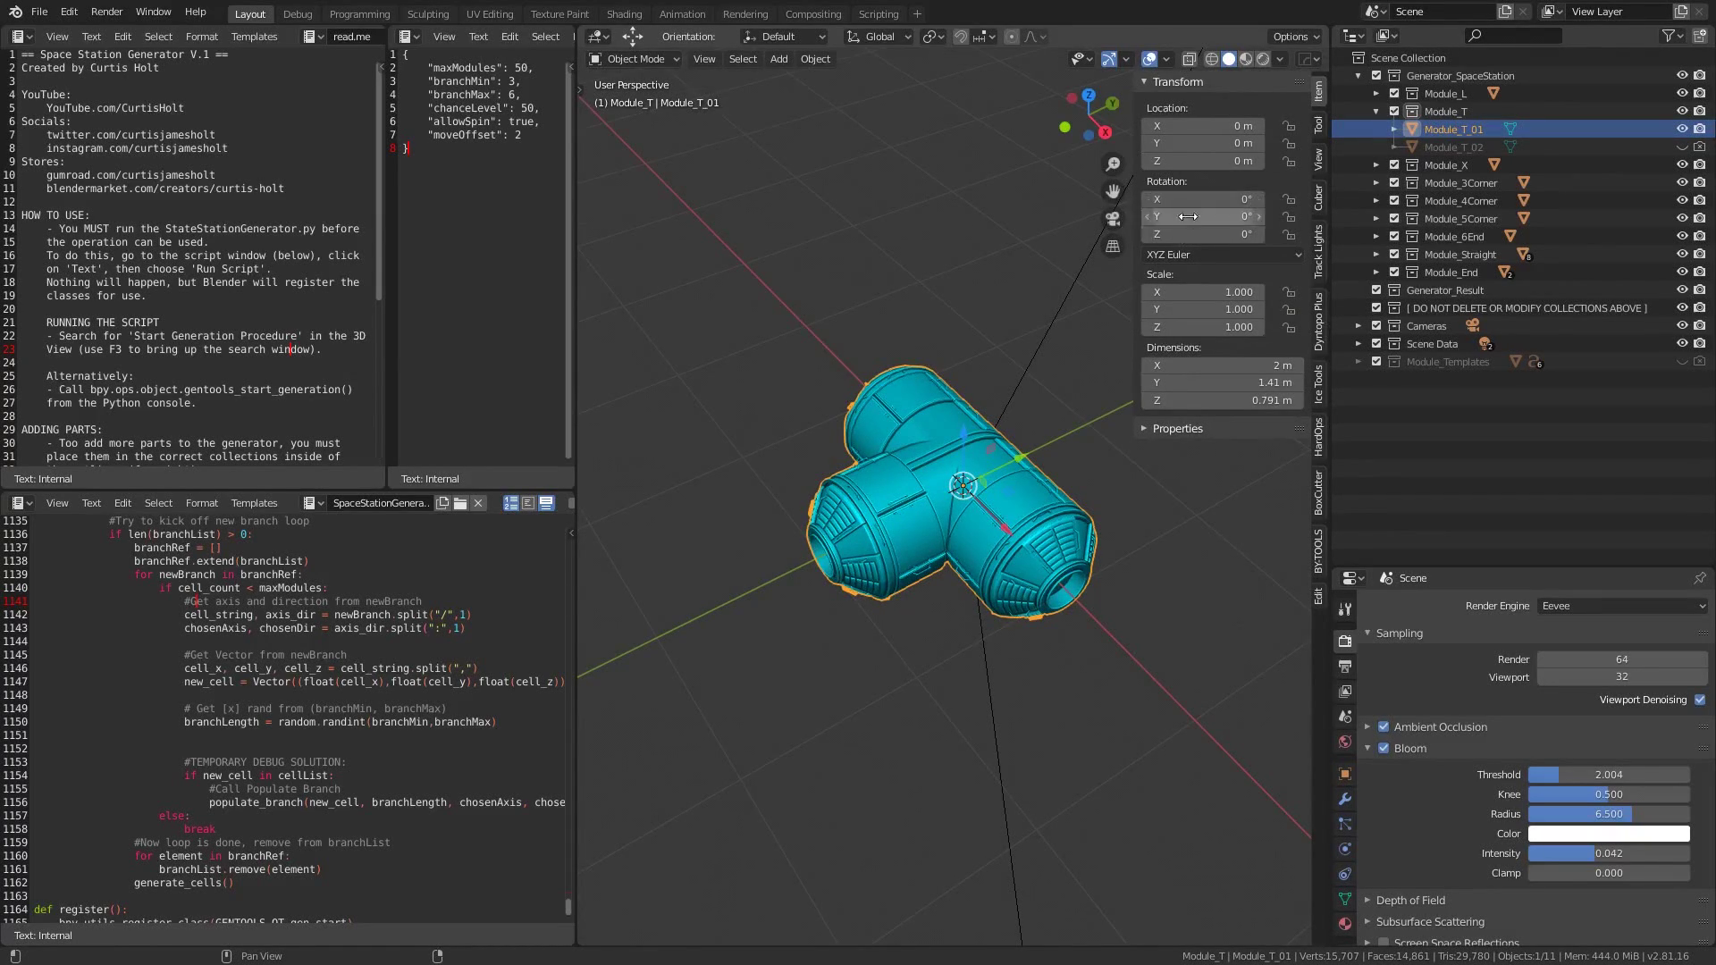
key("ctrl+a")
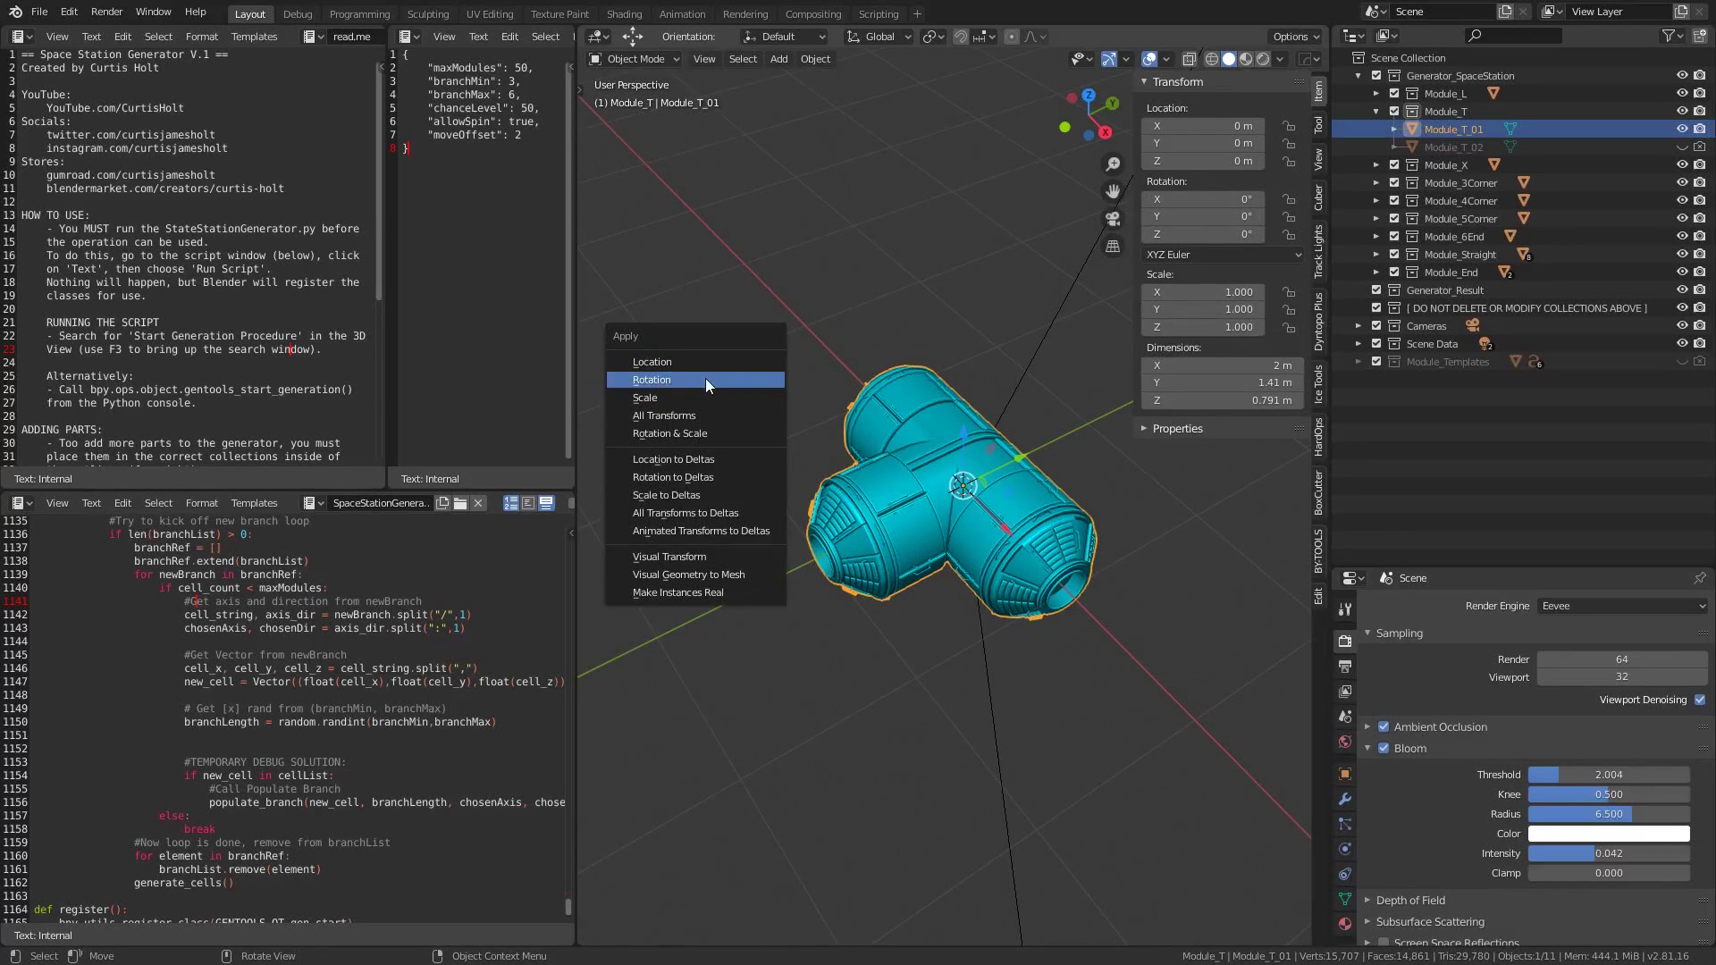
left_click(706, 379)
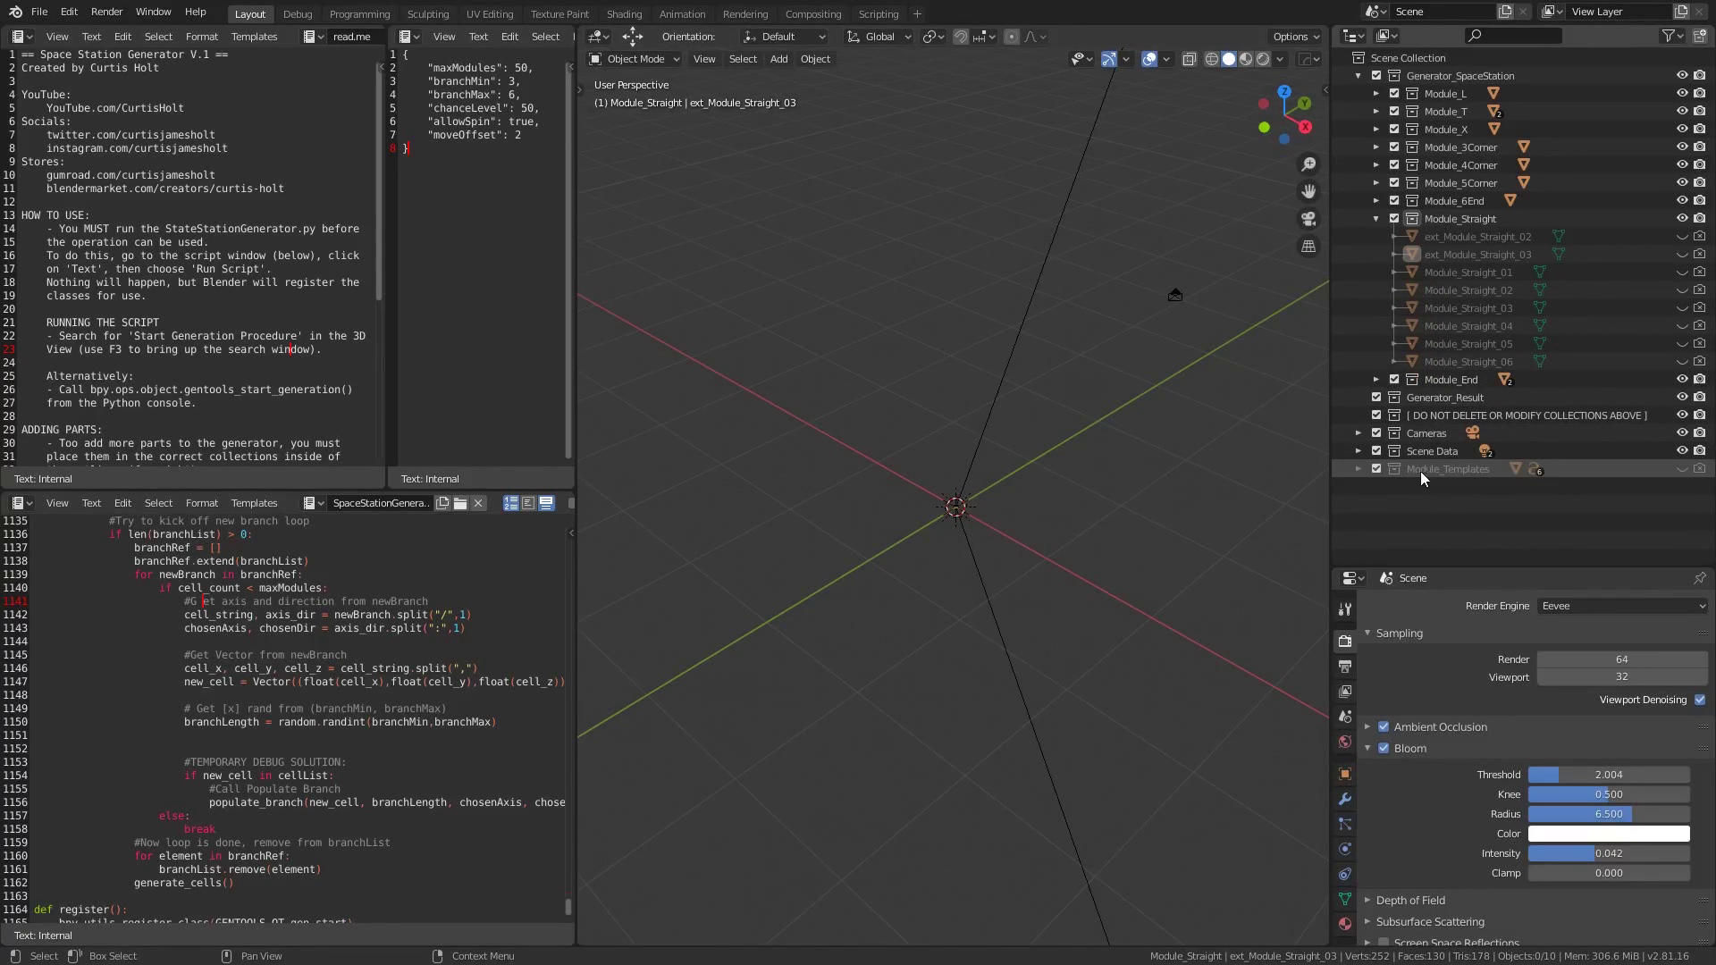
- Show the Module_Templates axis guide, then unhide and select Module_Straight_06
left_click(1681, 470)
middle_click_drag(1262, 560, 925, 551)
left_click(1683, 361)
left_click(1003, 495)
scroll(962, 514, "up", 3)
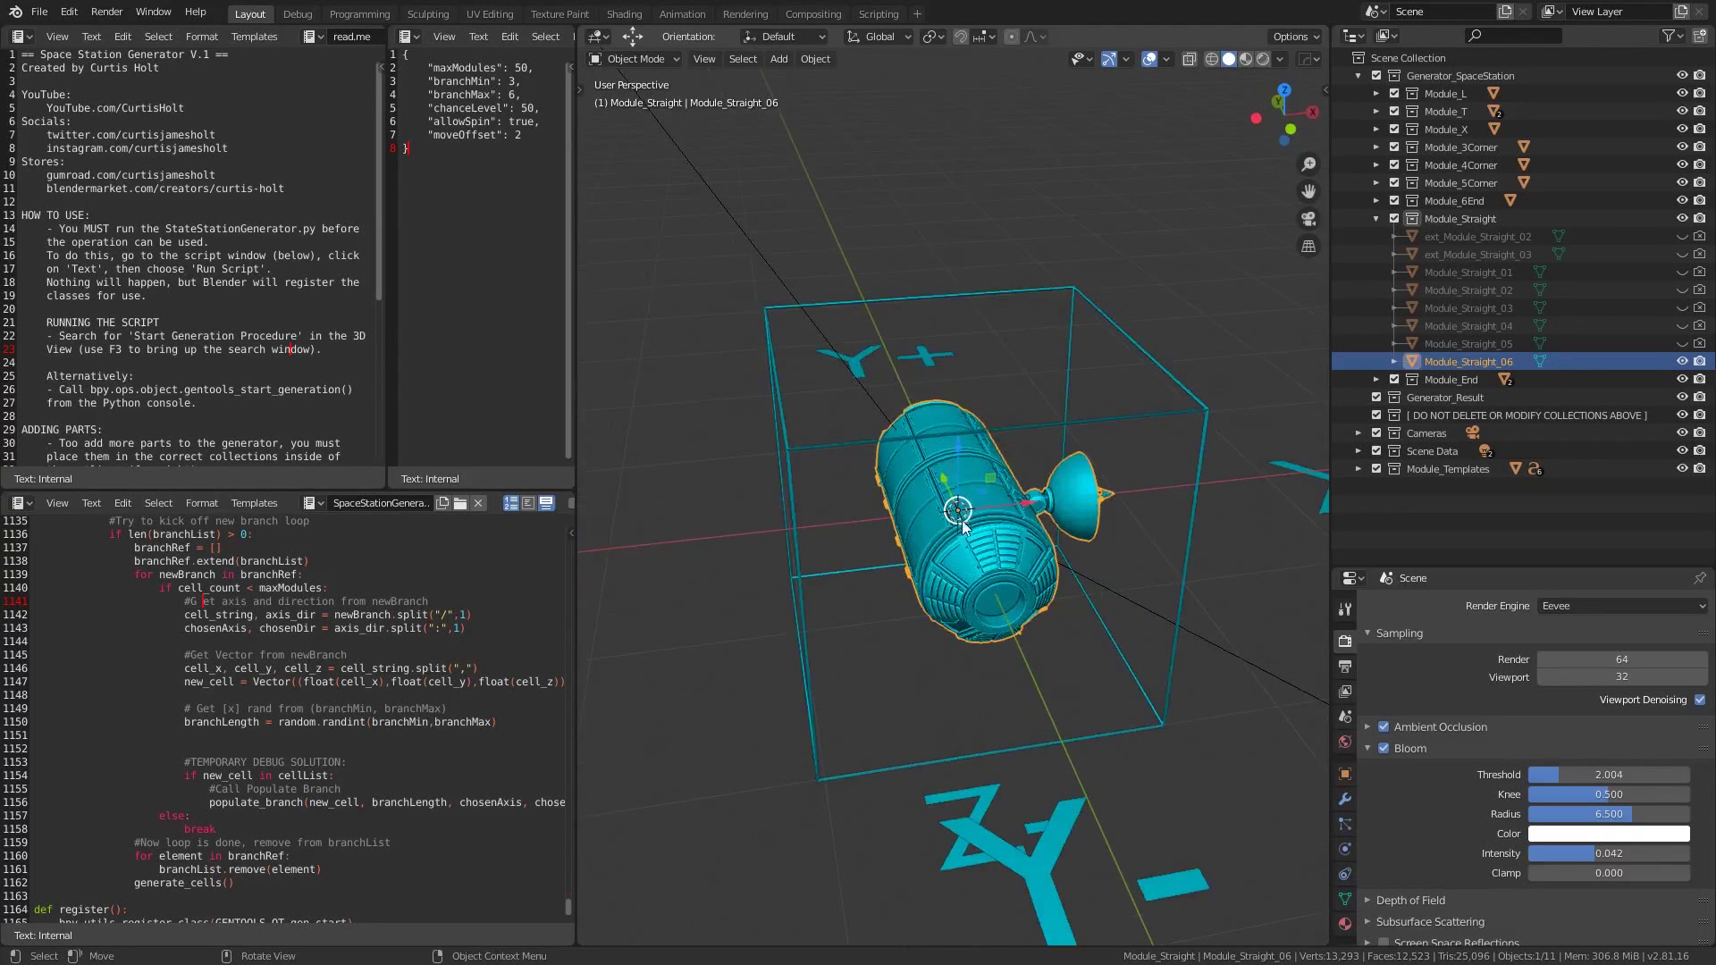
scroll(951, 572, "down", 3)
- Freely rotate Module_Straight_06 to a new orientation, then hide it again
key("r")
key("r")
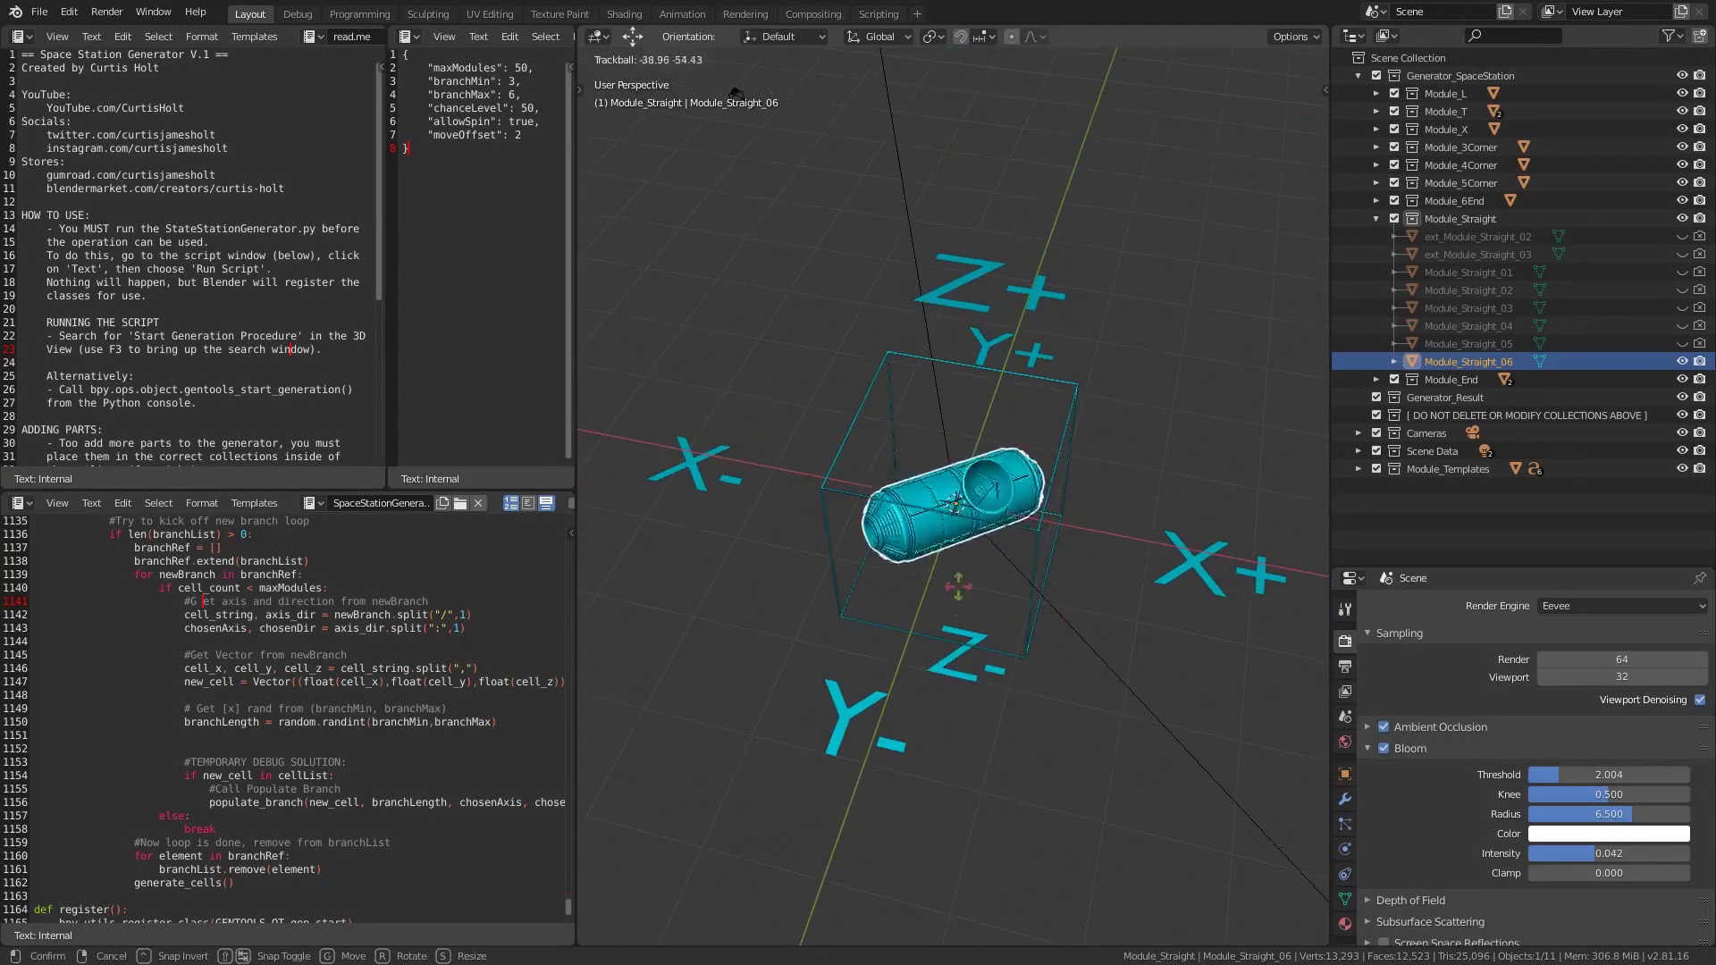
left_click(1069, 626)
middle_click_drag(1069, 626, 1006, 598)
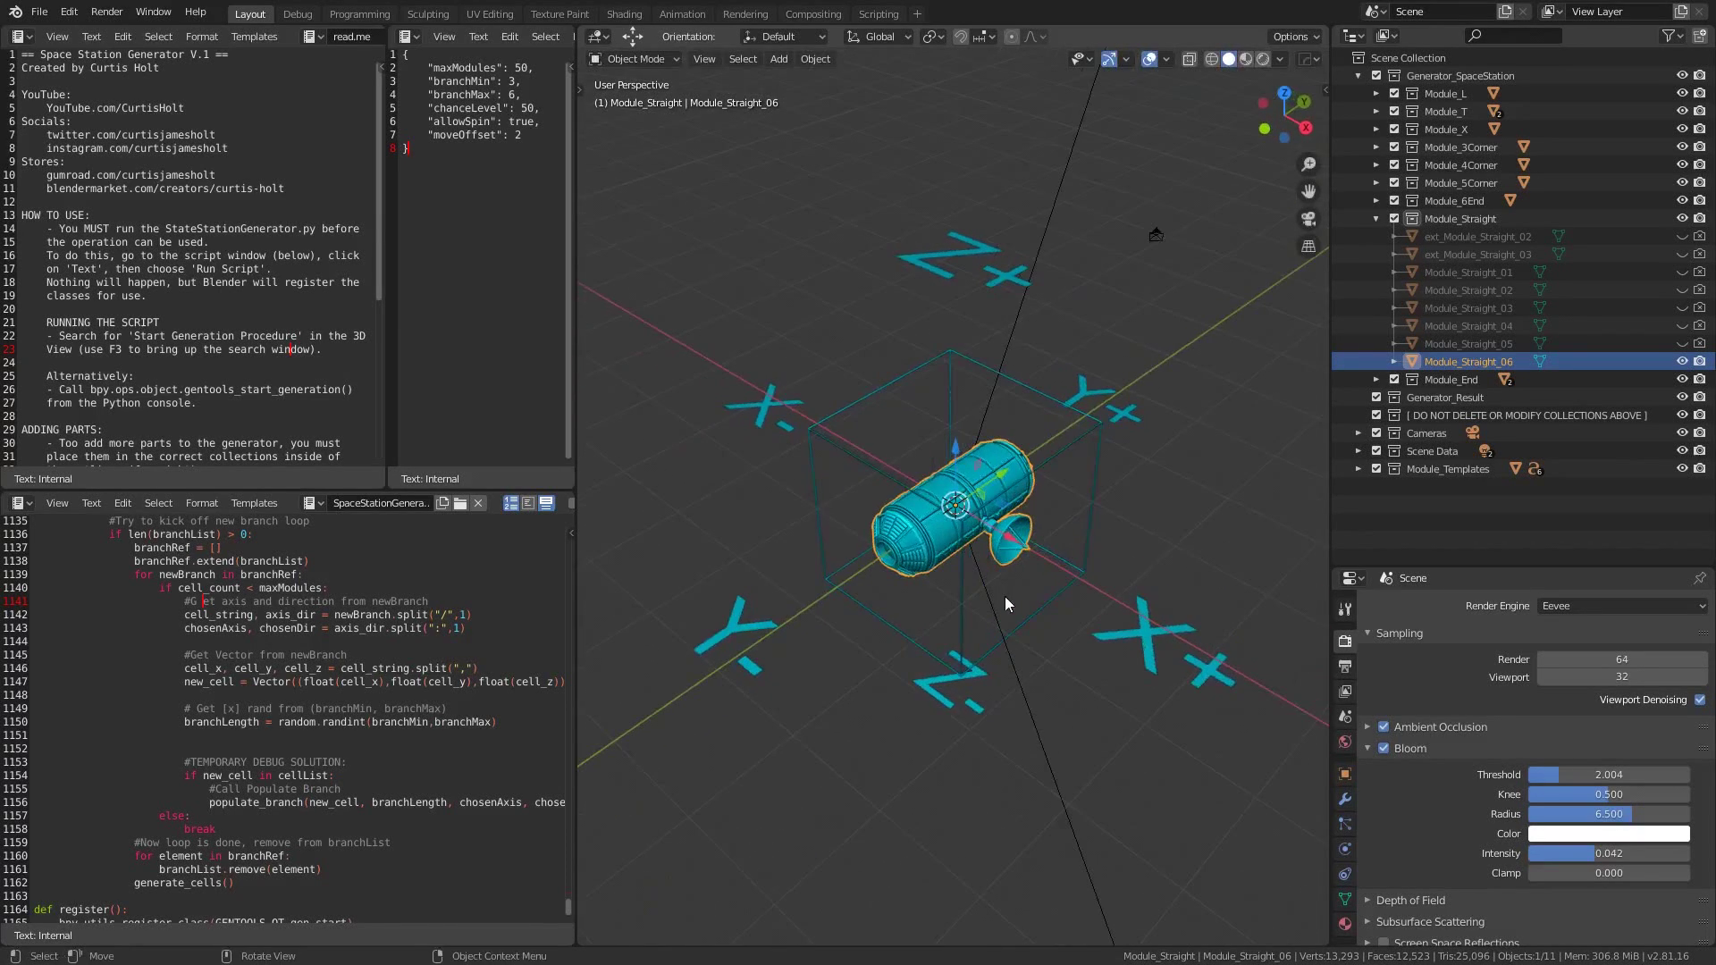
left_click(1682, 360)
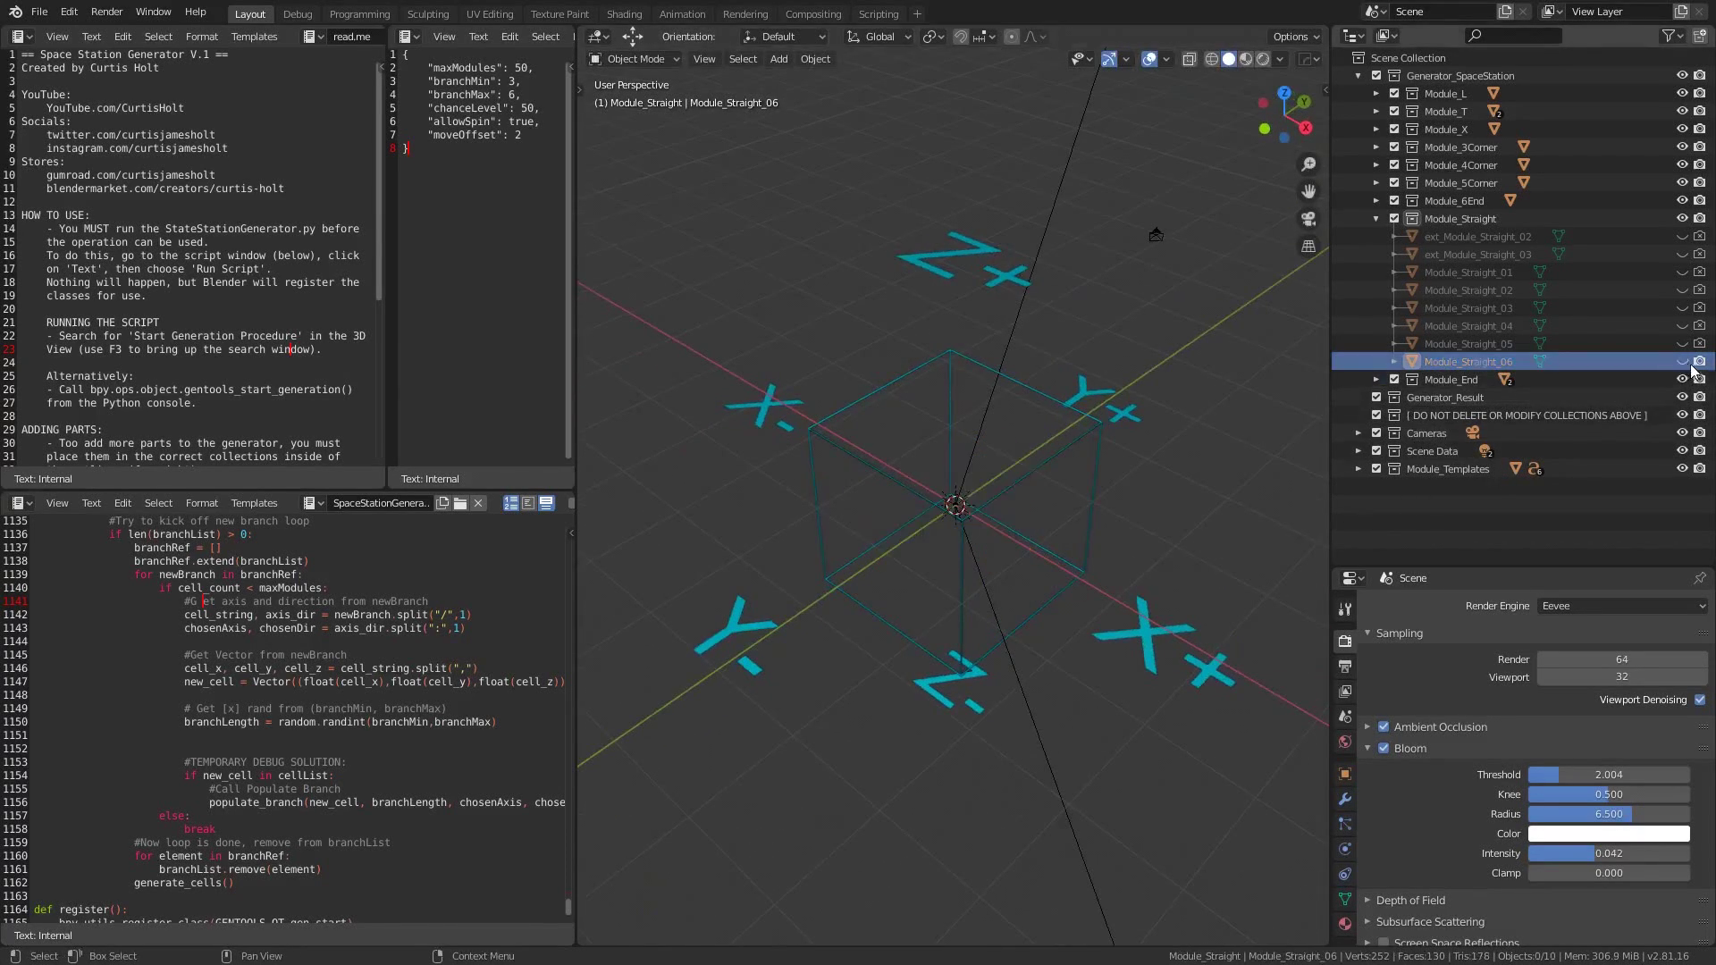
- Unhide the solar-panel module ext_Module_Straight_03 and inspect it from several angles
left_click(1683, 253)
middle_click_drag(1243, 356, 1096, 546)
left_click(1096, 545)
middle_click_drag(1238, 538, 1147, 500)
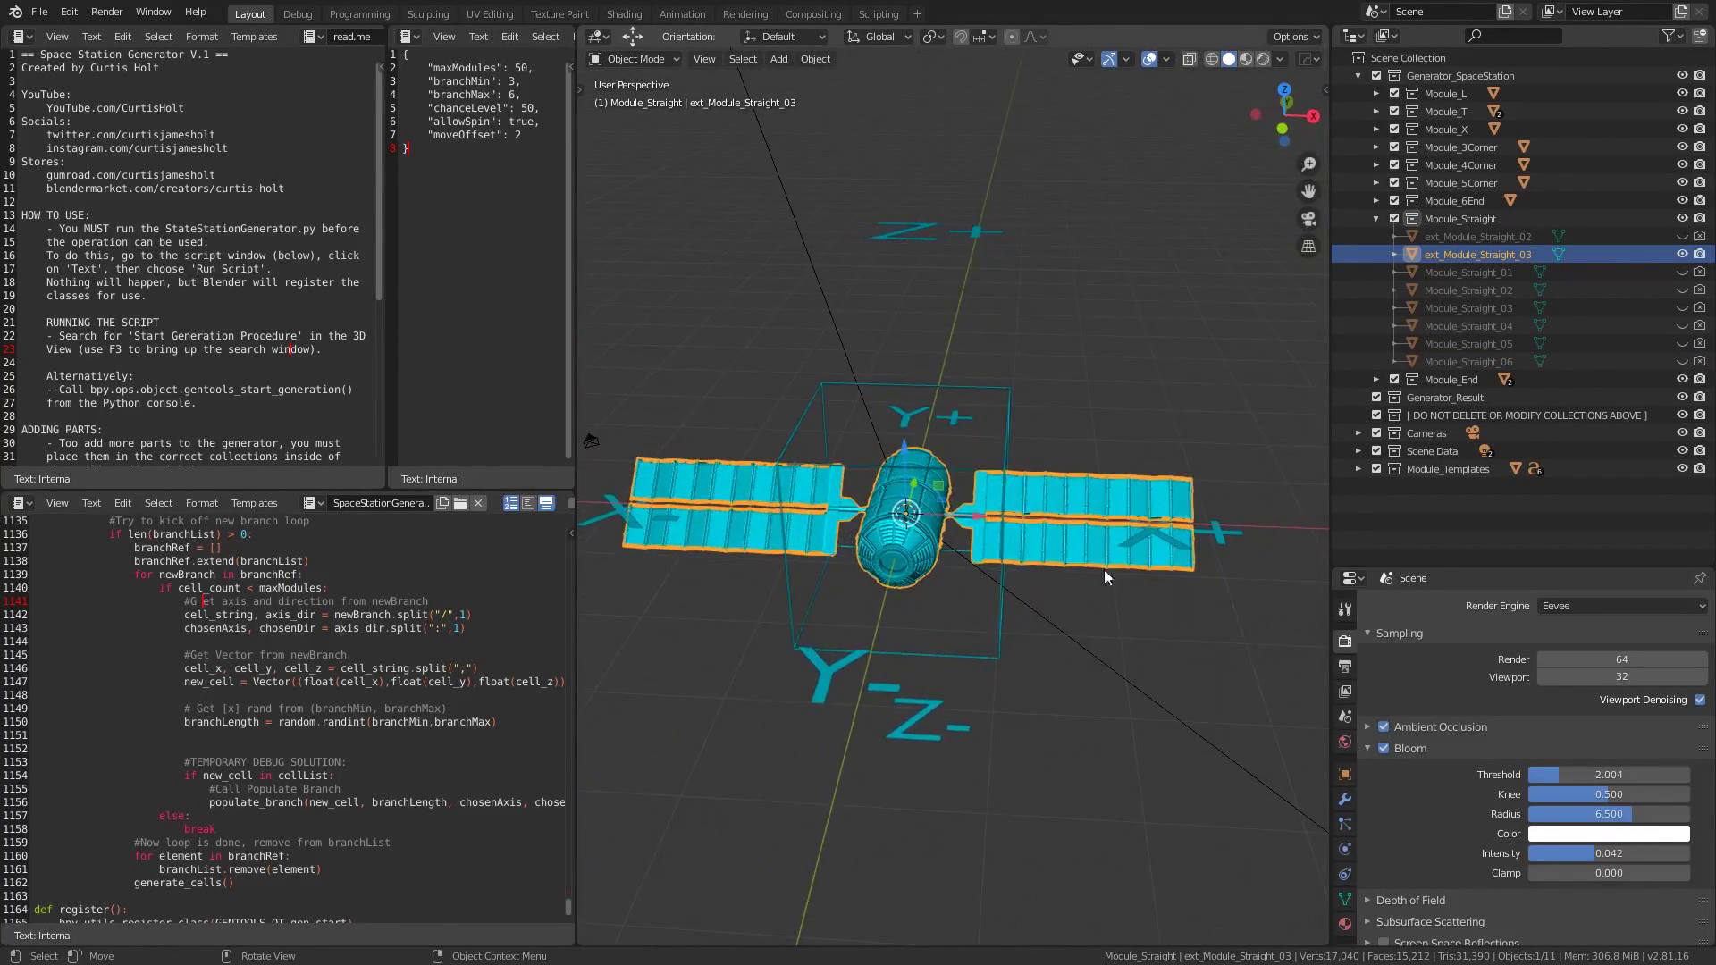
middle_click_drag(1011, 630, 1096, 616)
left_click(1113, 591)
middle_click_drag(1104, 538, 1109, 602)
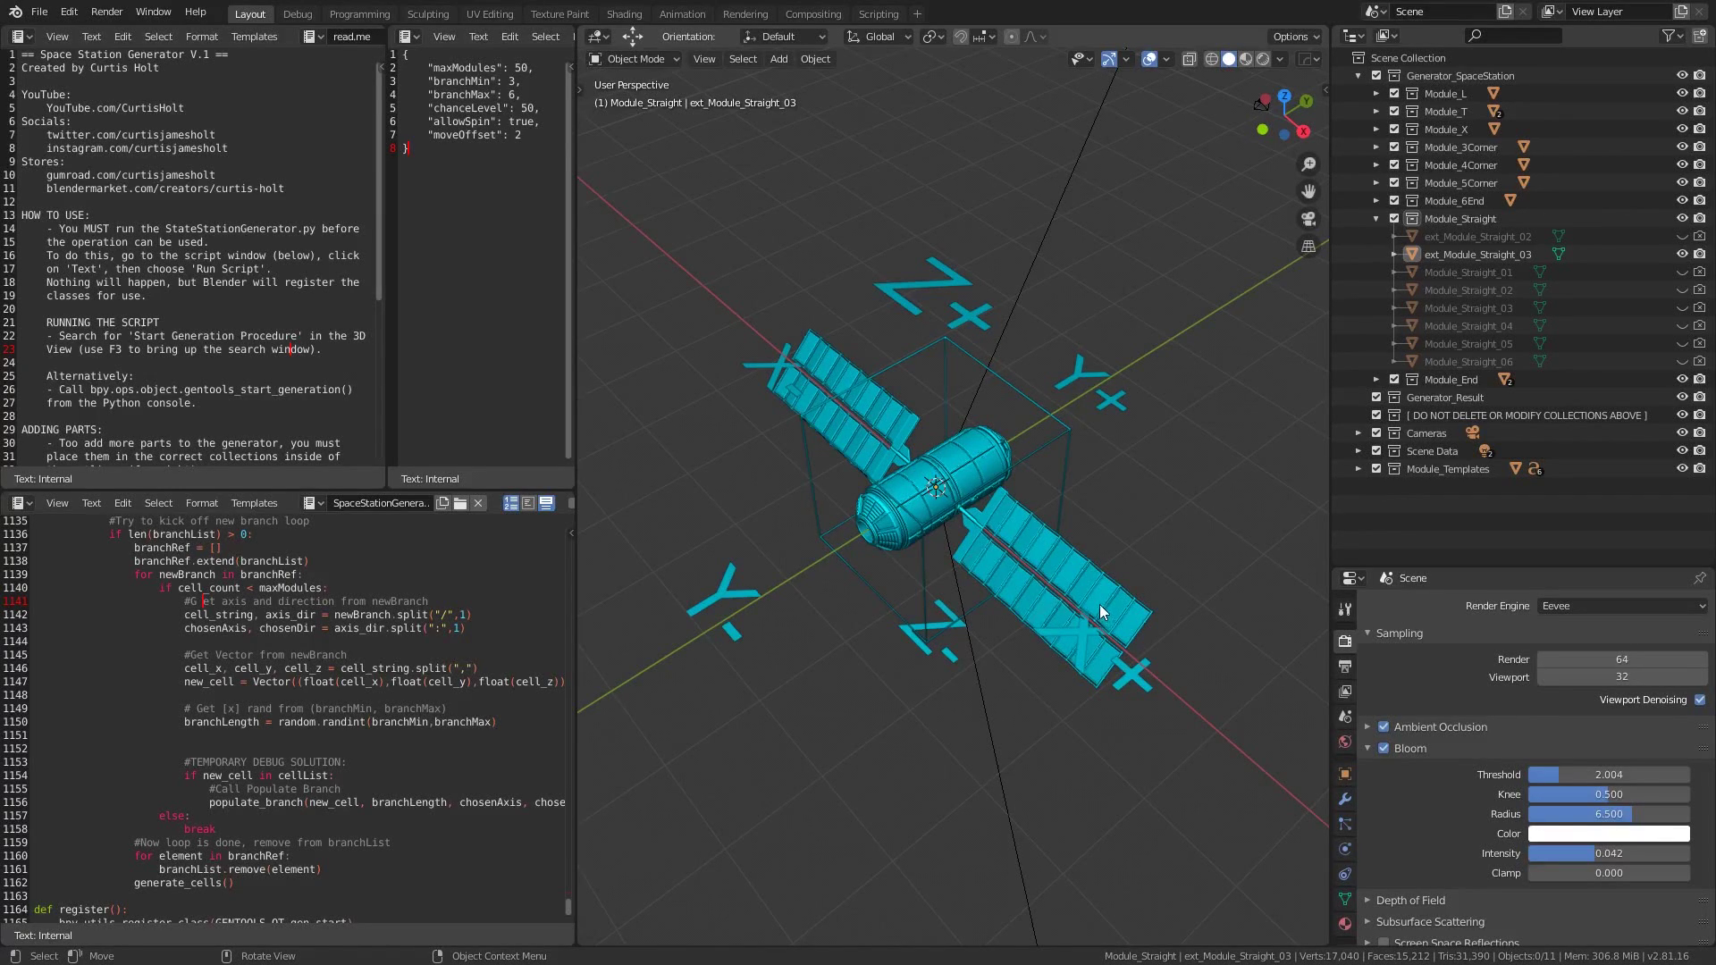
middle_click_drag(1099, 604, 1131, 588)
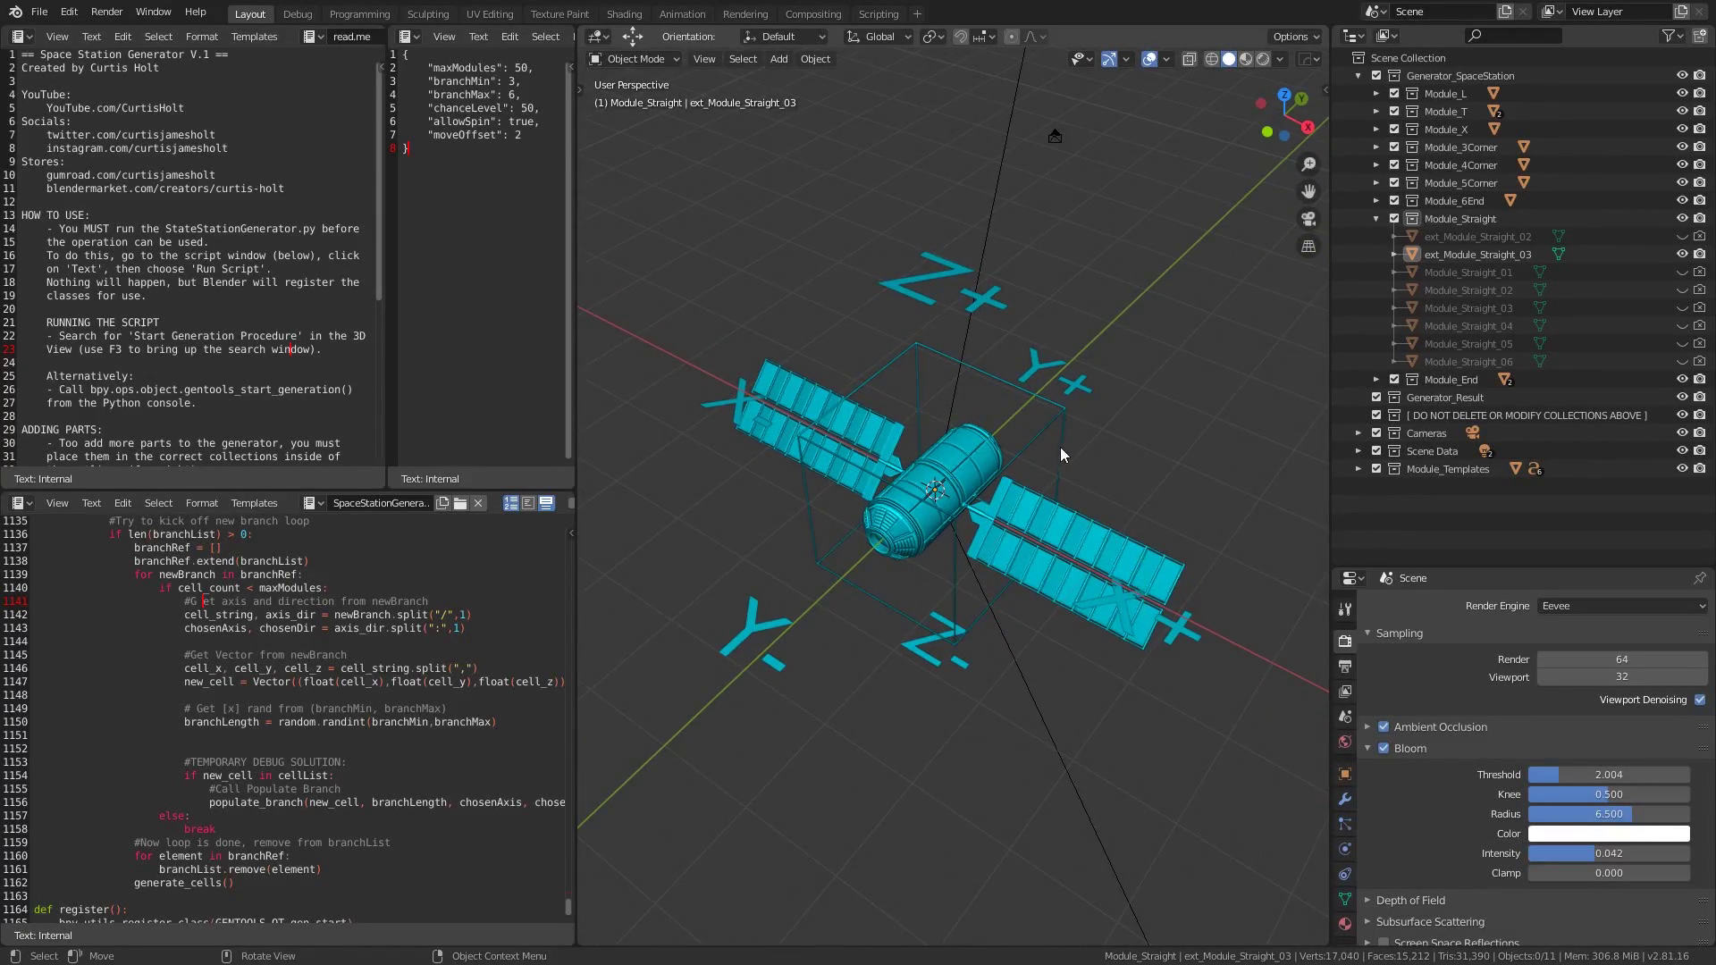
- Select Module_Straight, ext_Module_Straight_02 and ext_Module_Straight_03 in the Outliner, leaving the name unchanged
left_click(1463, 220)
left_click(1466, 235)
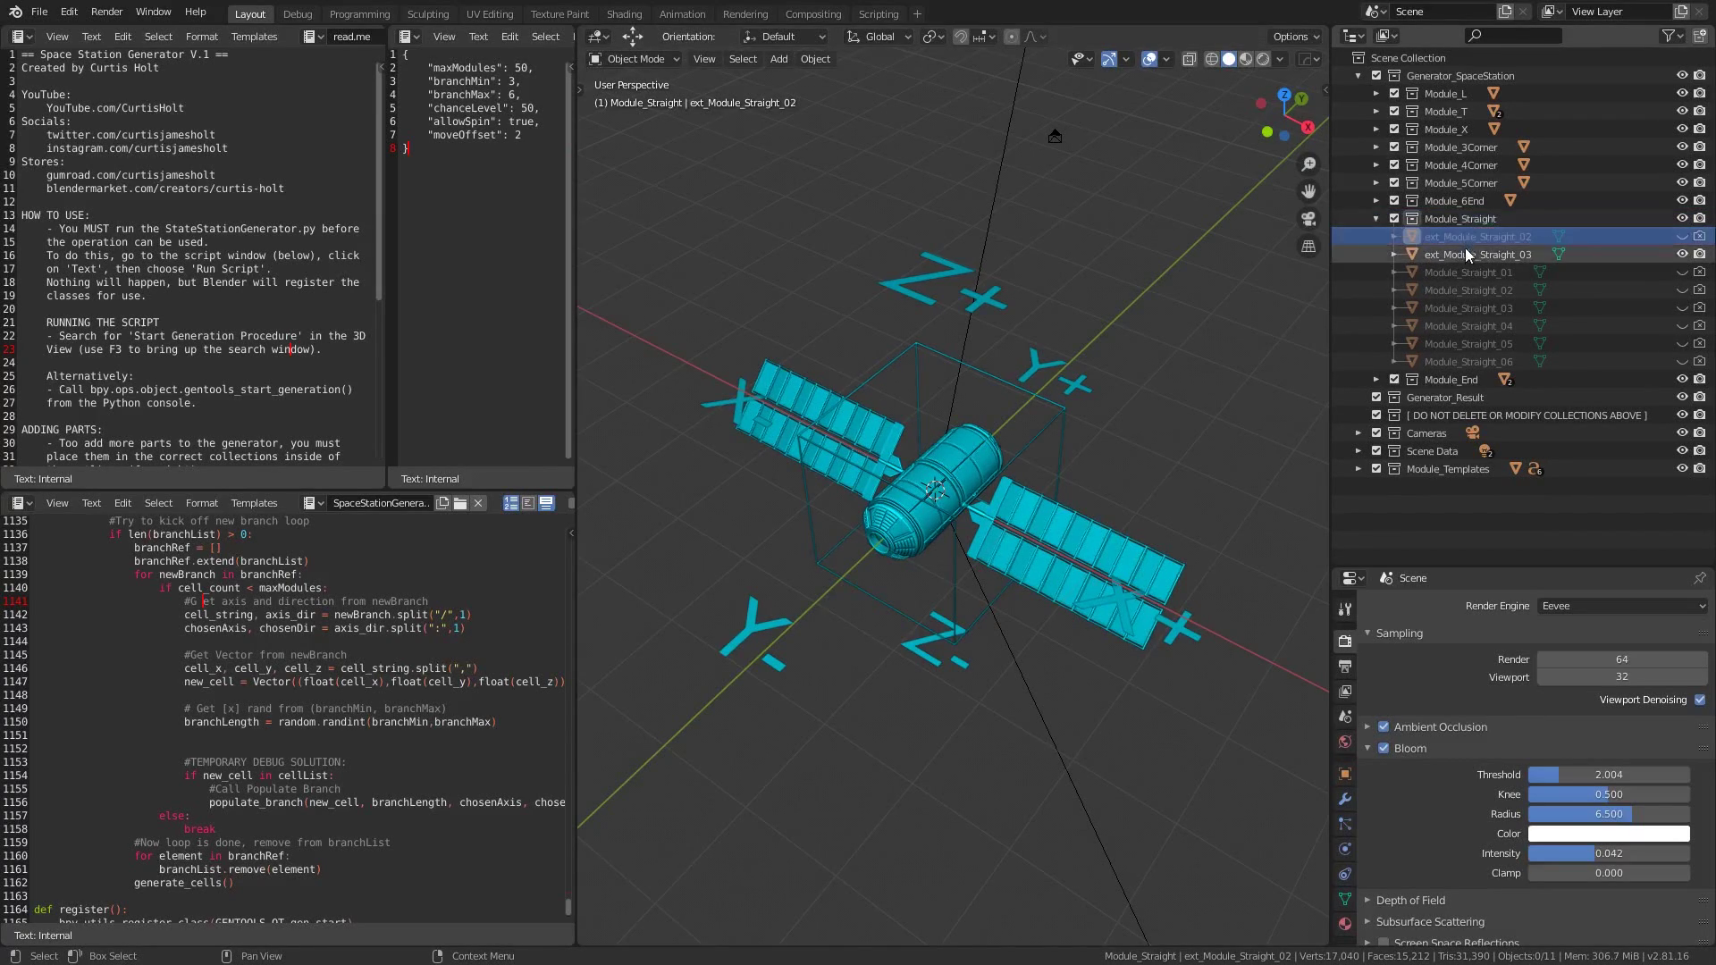
left_click(1464, 253)
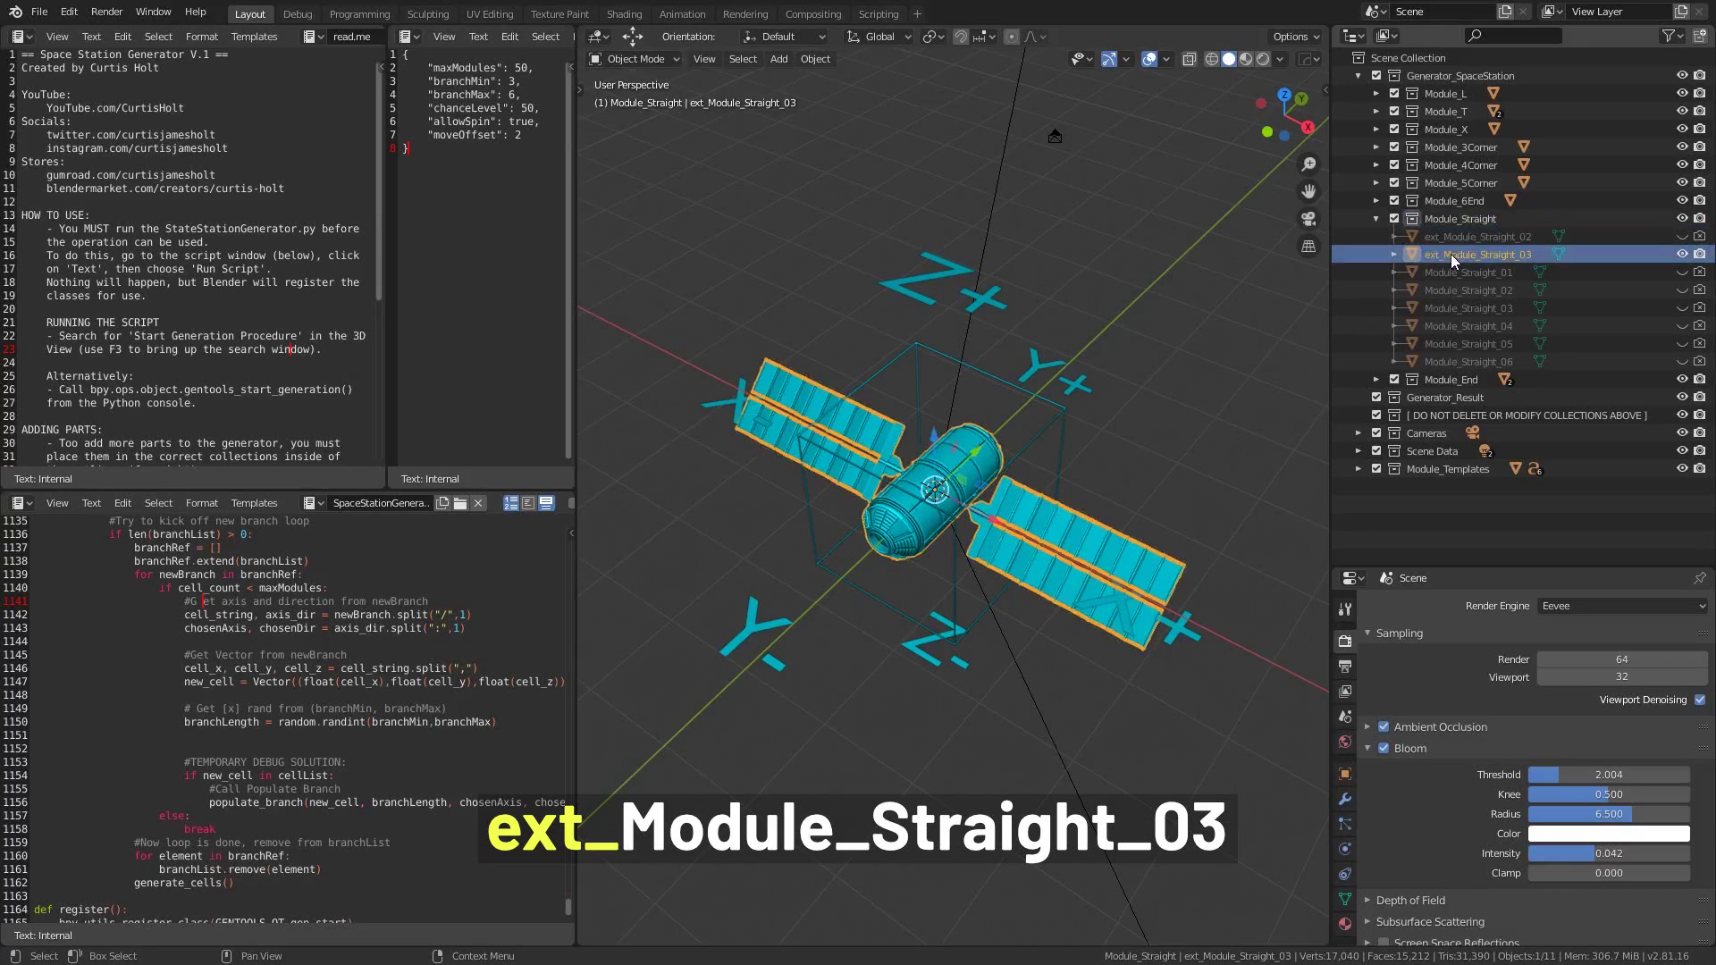
double_click(1451, 254)
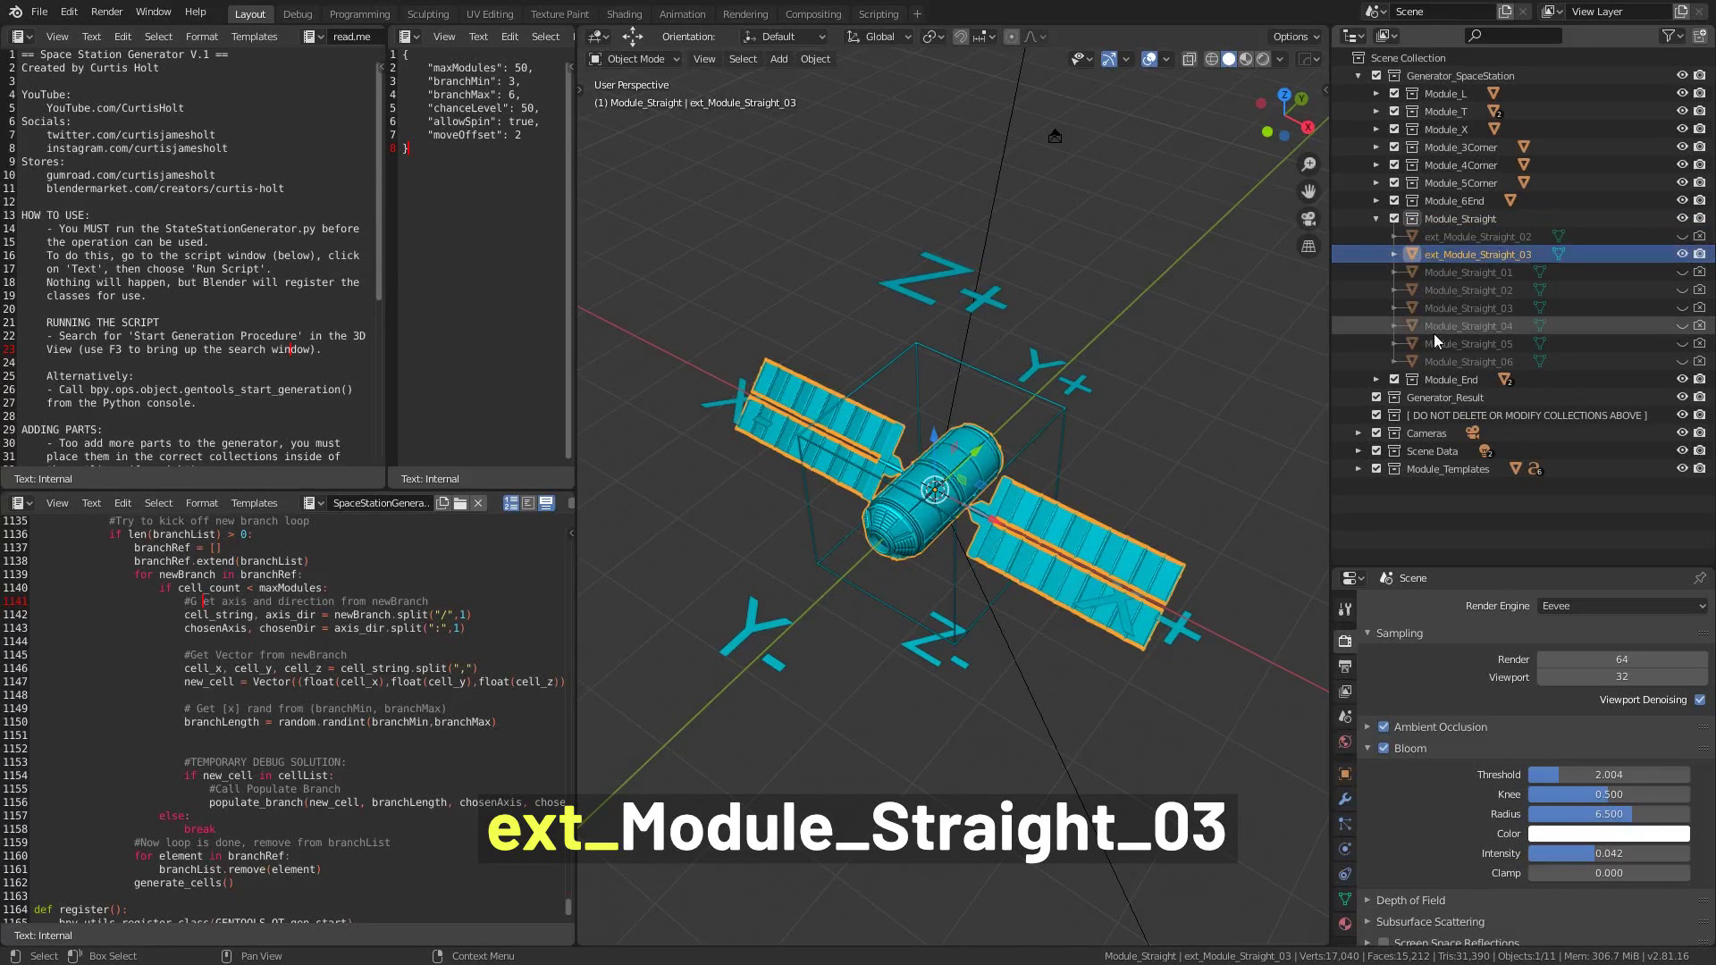
key("Return")
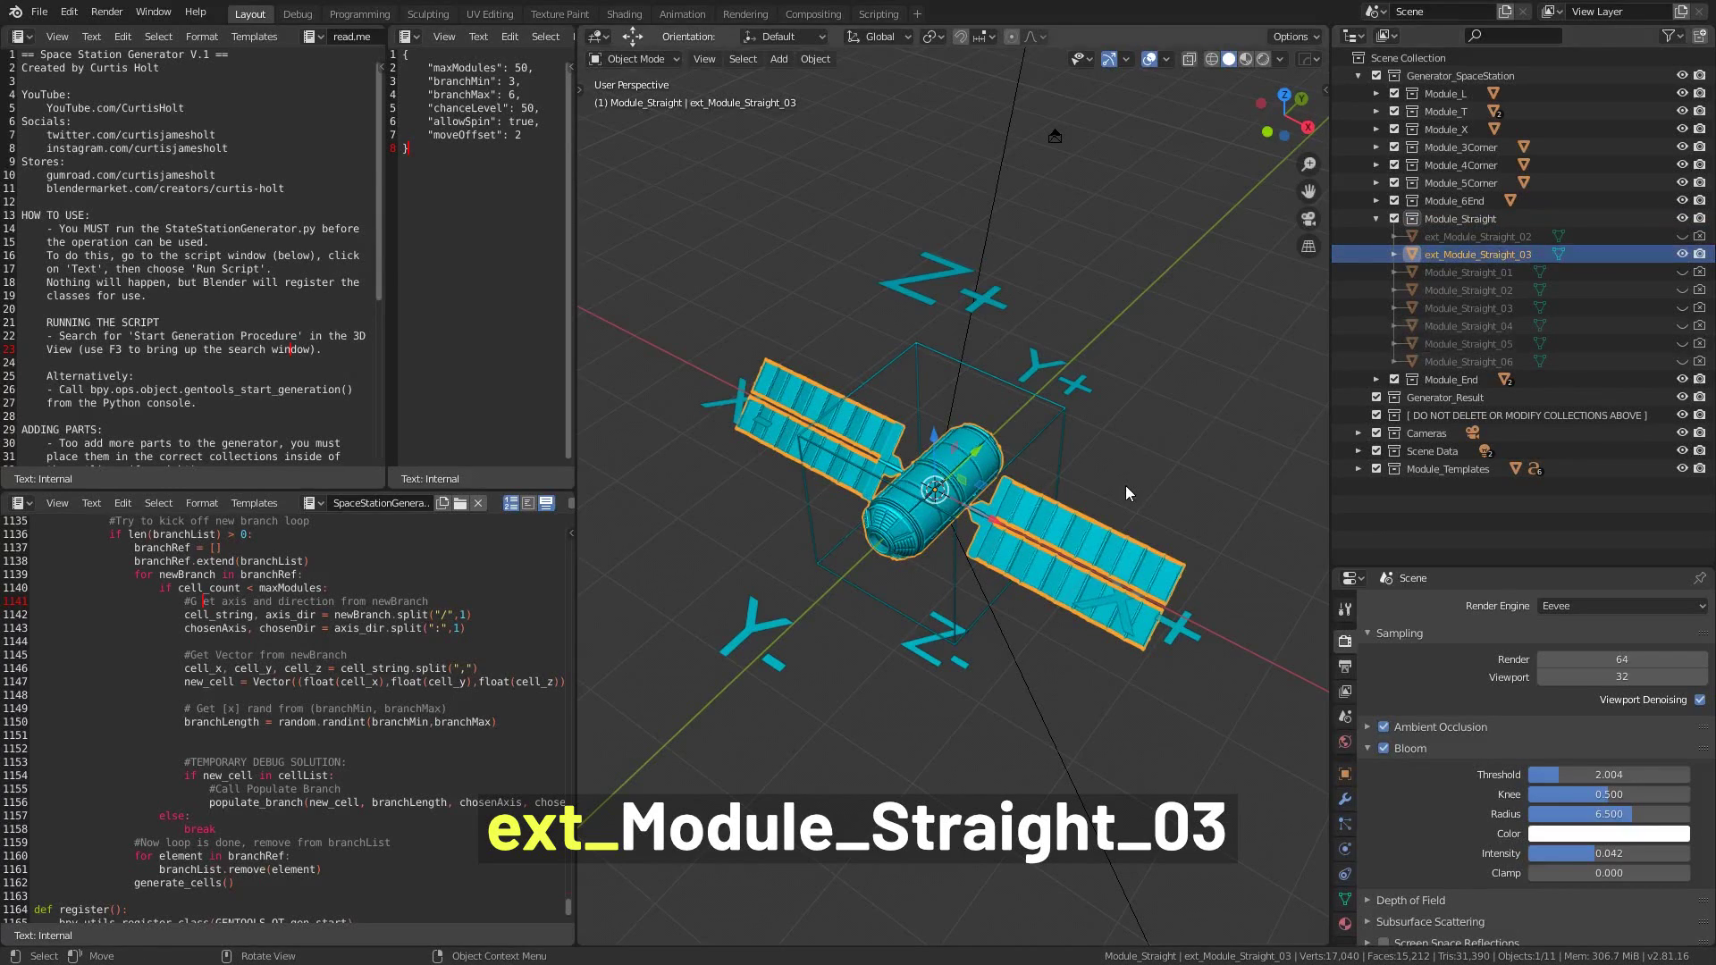
middle_click_drag(1125, 486, 1174, 492)
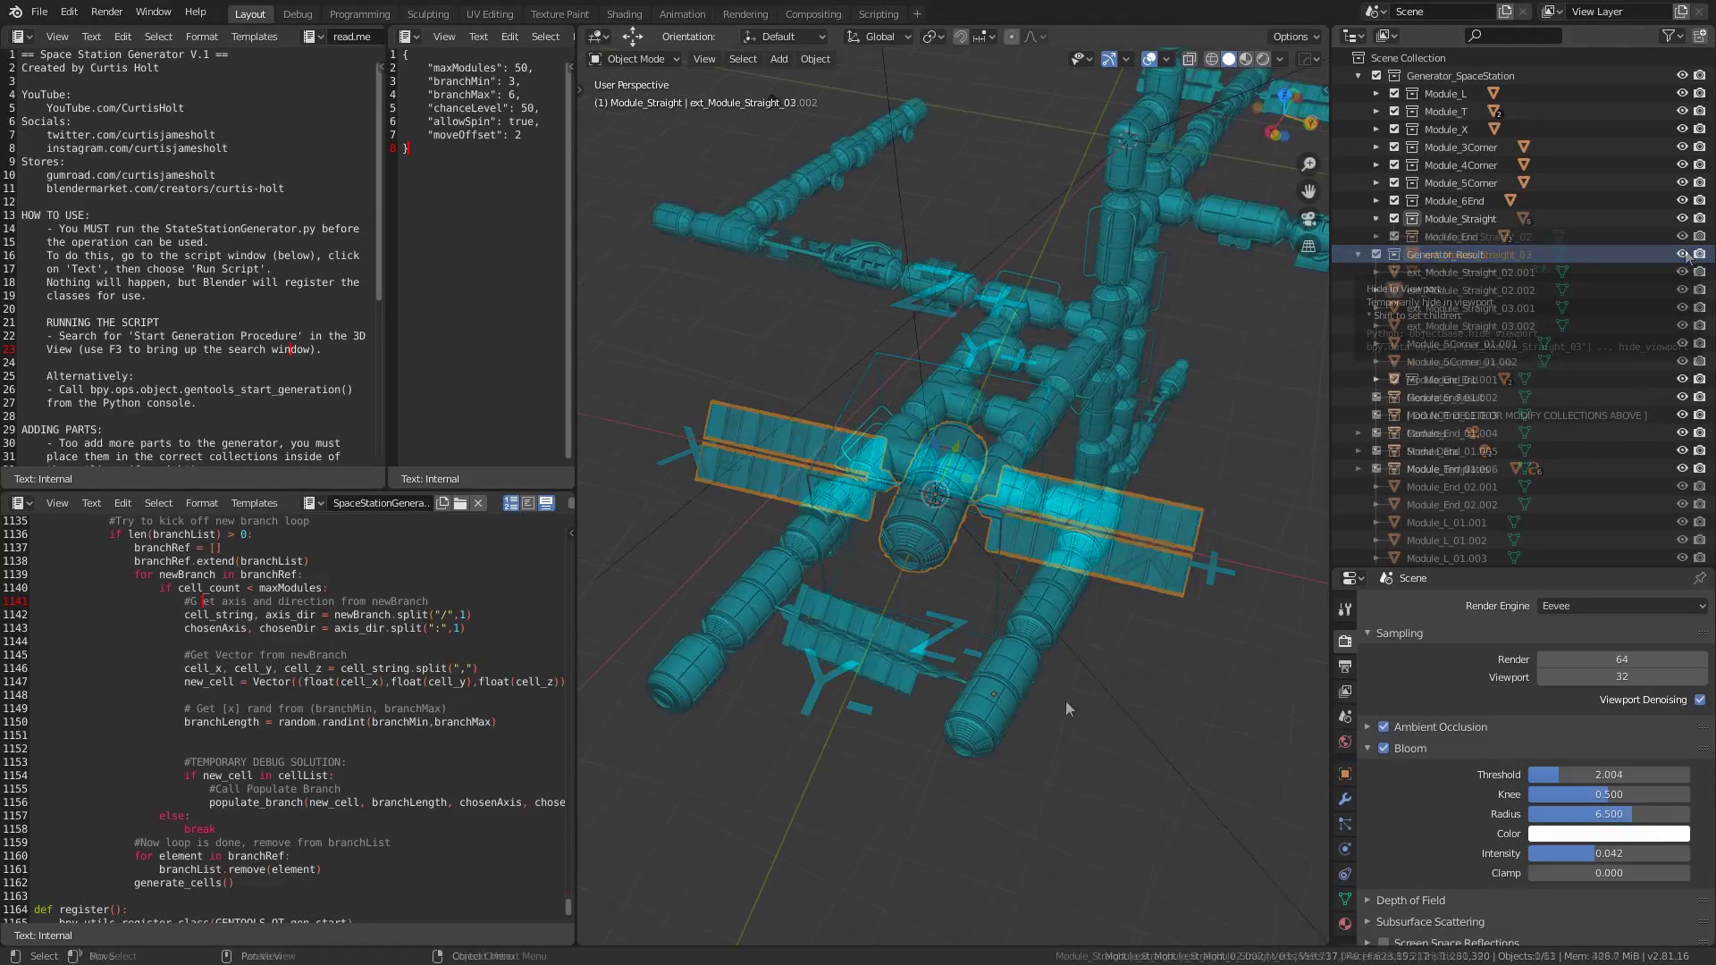
- Select and frame the solar-panel module ext_Module_Straight_02.002
middle_click_drag(1066, 701, 924, 731)
left_click(864, 675)
key("KP_Decimal")
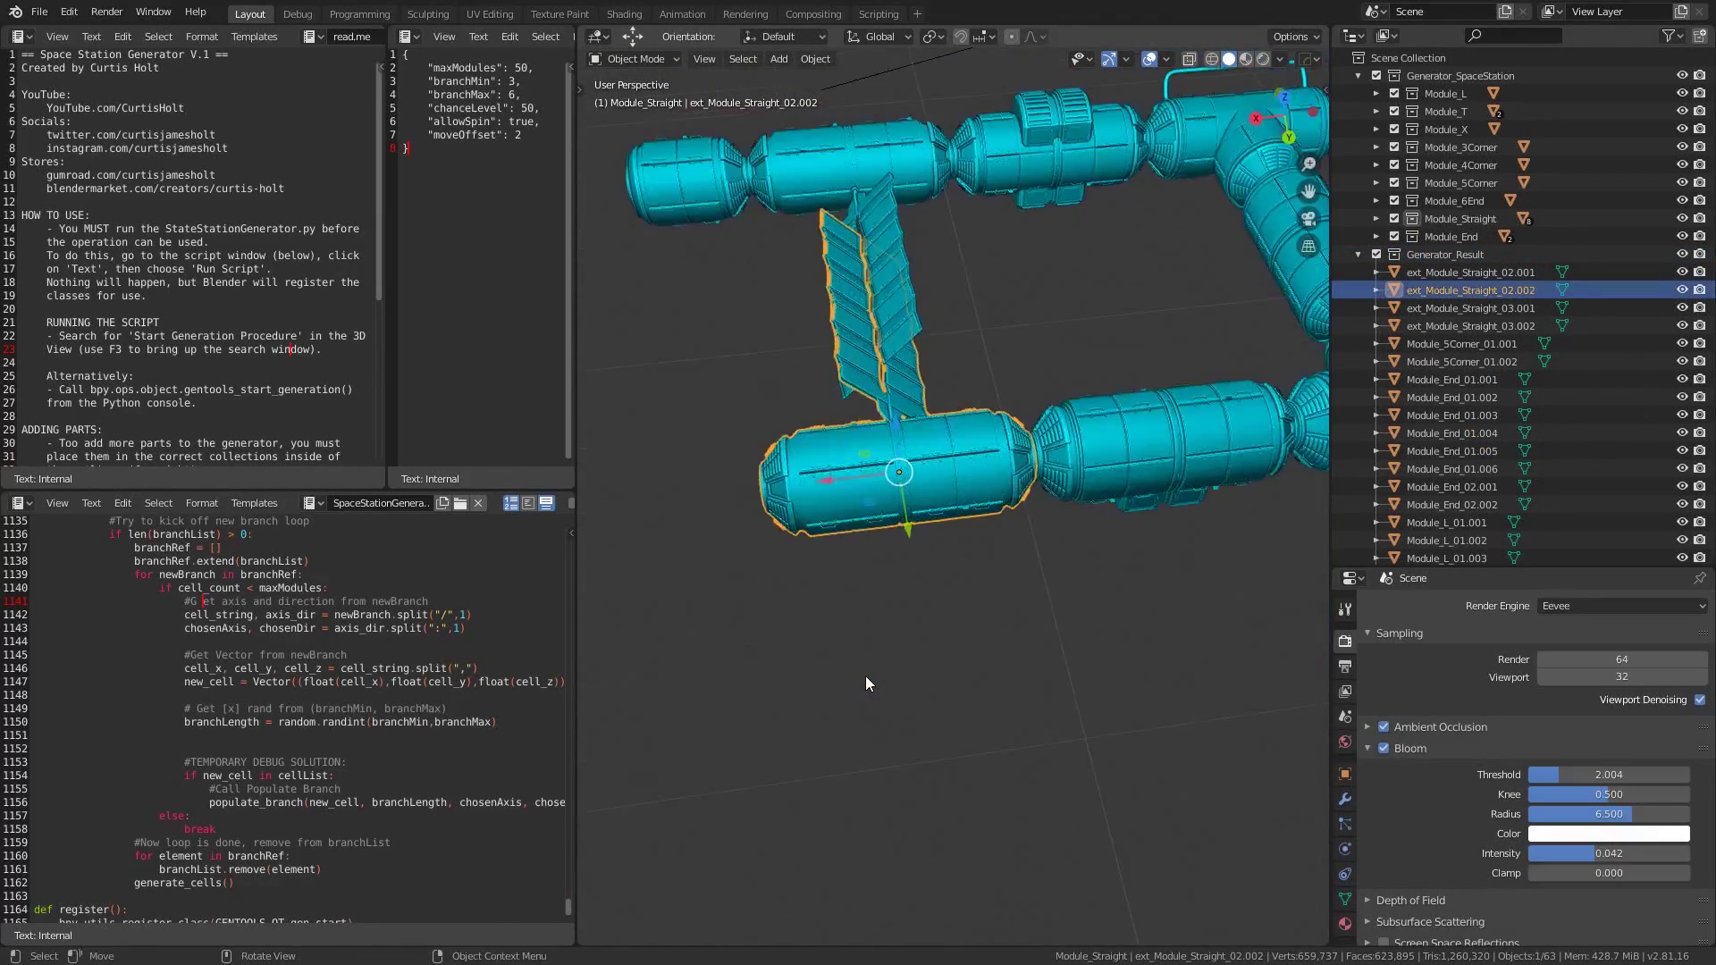
middle_click_drag(865, 675, 935, 623)
scroll(1068, 645, "down", 3)
left_click(1114, 568)
left_click(886, 602)
- Rotate ext_Module_Straight_02.002 by -70° around X, then orbit and maximize the 3D view
type("rx")
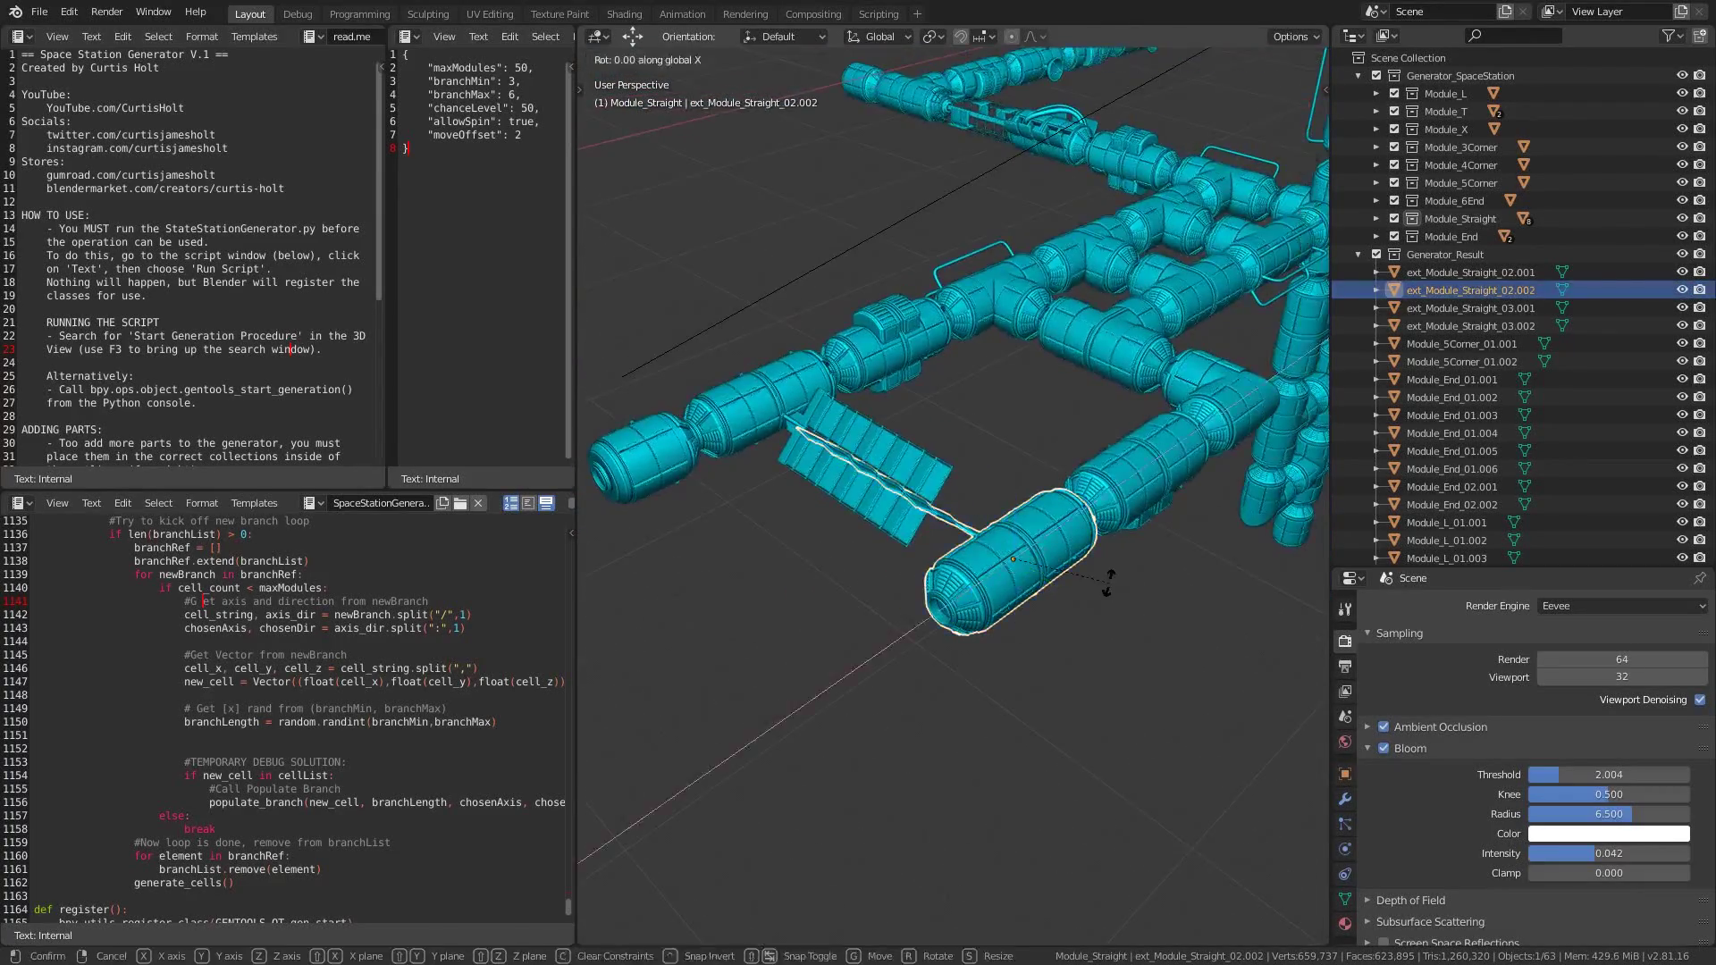
type("-70")
key("Return")
left_click(818, 695)
middle_click_drag(819, 694, 717, 404)
scroll(989, 655, "up", 2)
scroll(1053, 512, "up", 3)
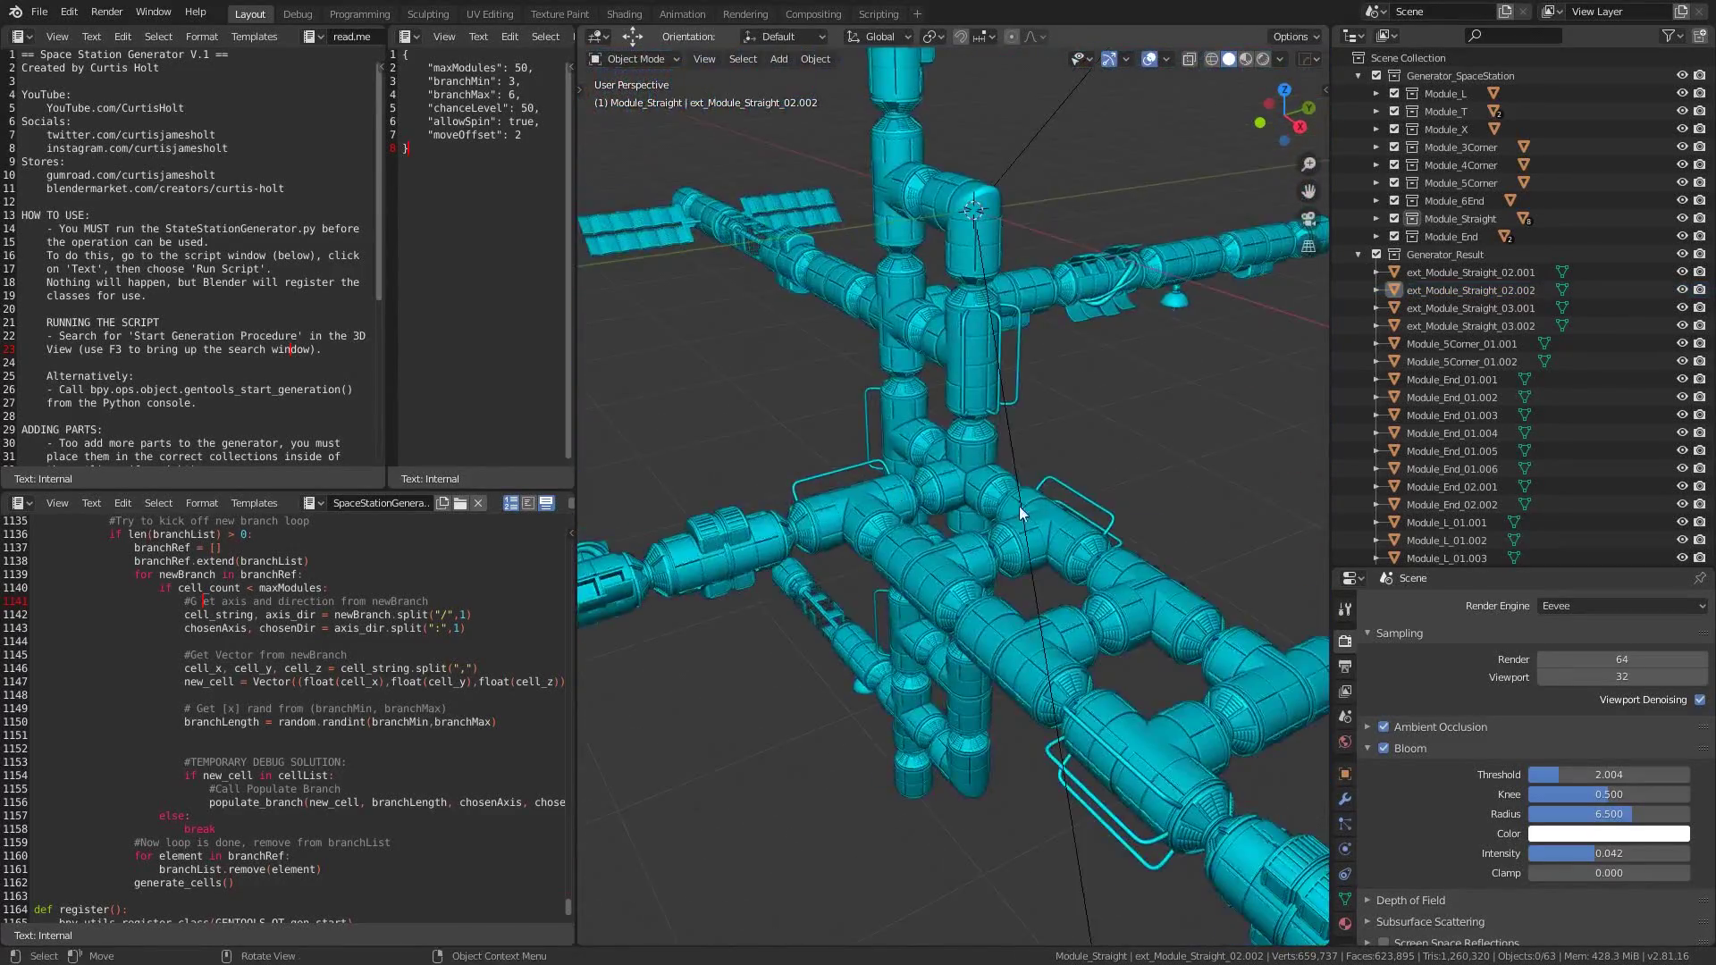
middle_click_drag(1053, 511, 884, 518)
scroll(883, 518, "down", 4)
middle_click_drag(1009, 517, 893, 547)
key("ctrl+space")
middle_click_drag(933, 633, 841, 345)
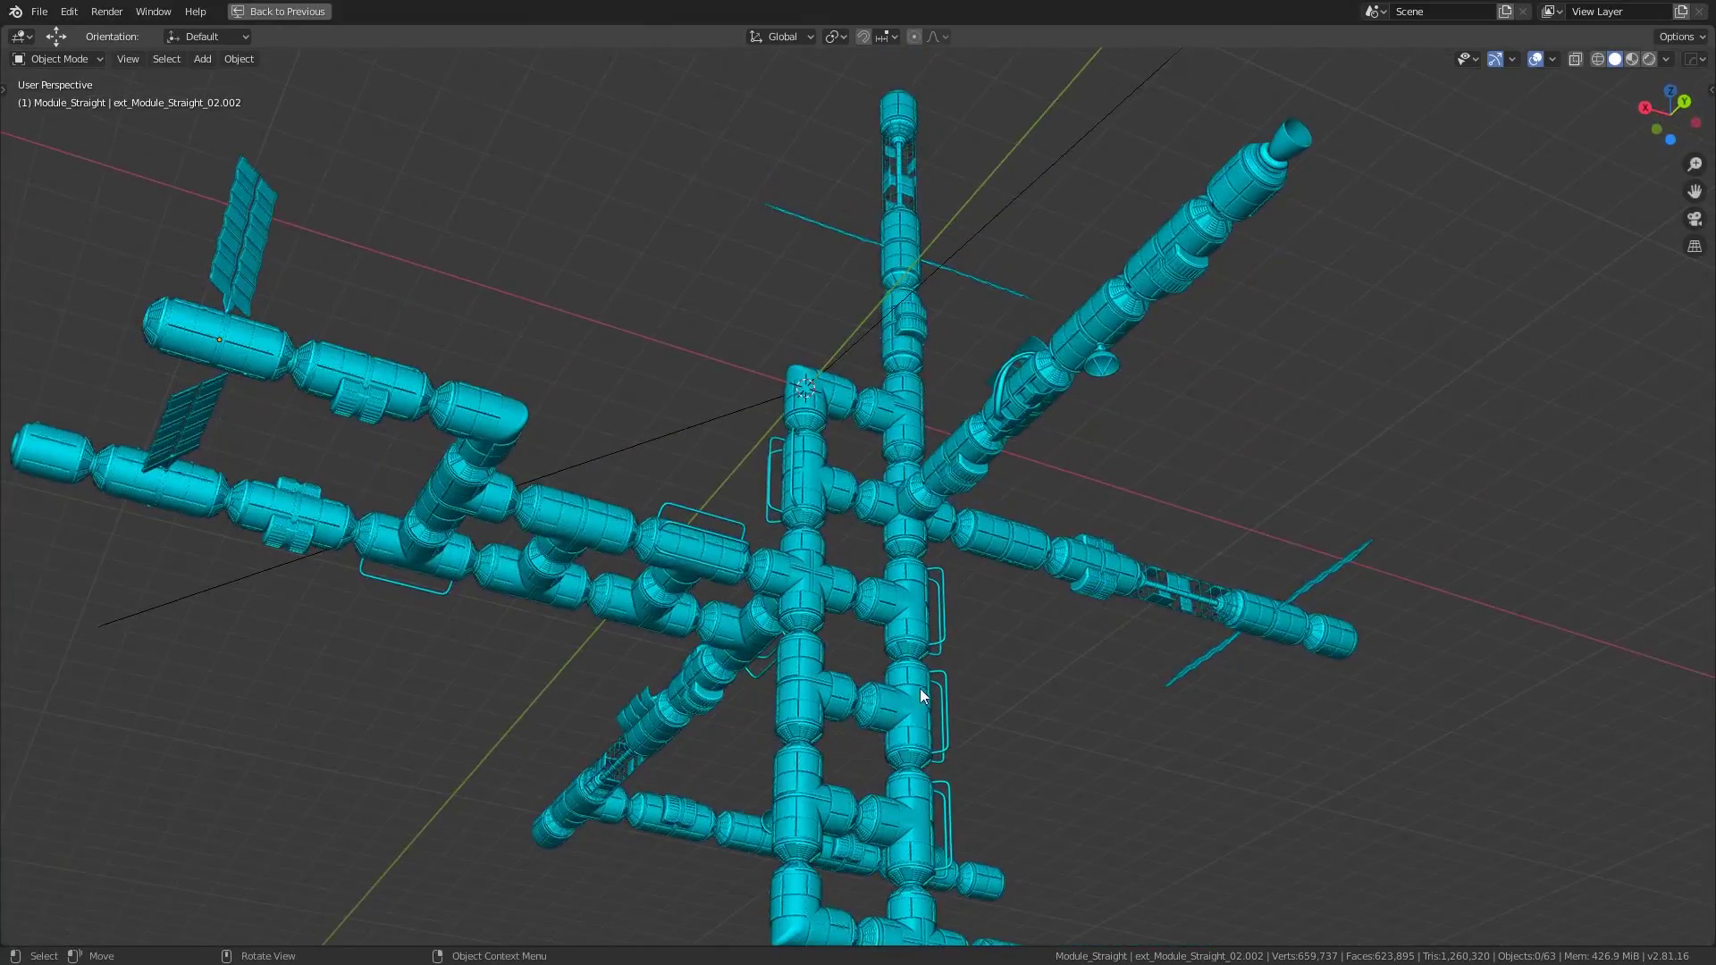
- Orbit and zoom in on the station, then switch to wireframe shading
middle_click_drag(919, 694, 752, 698)
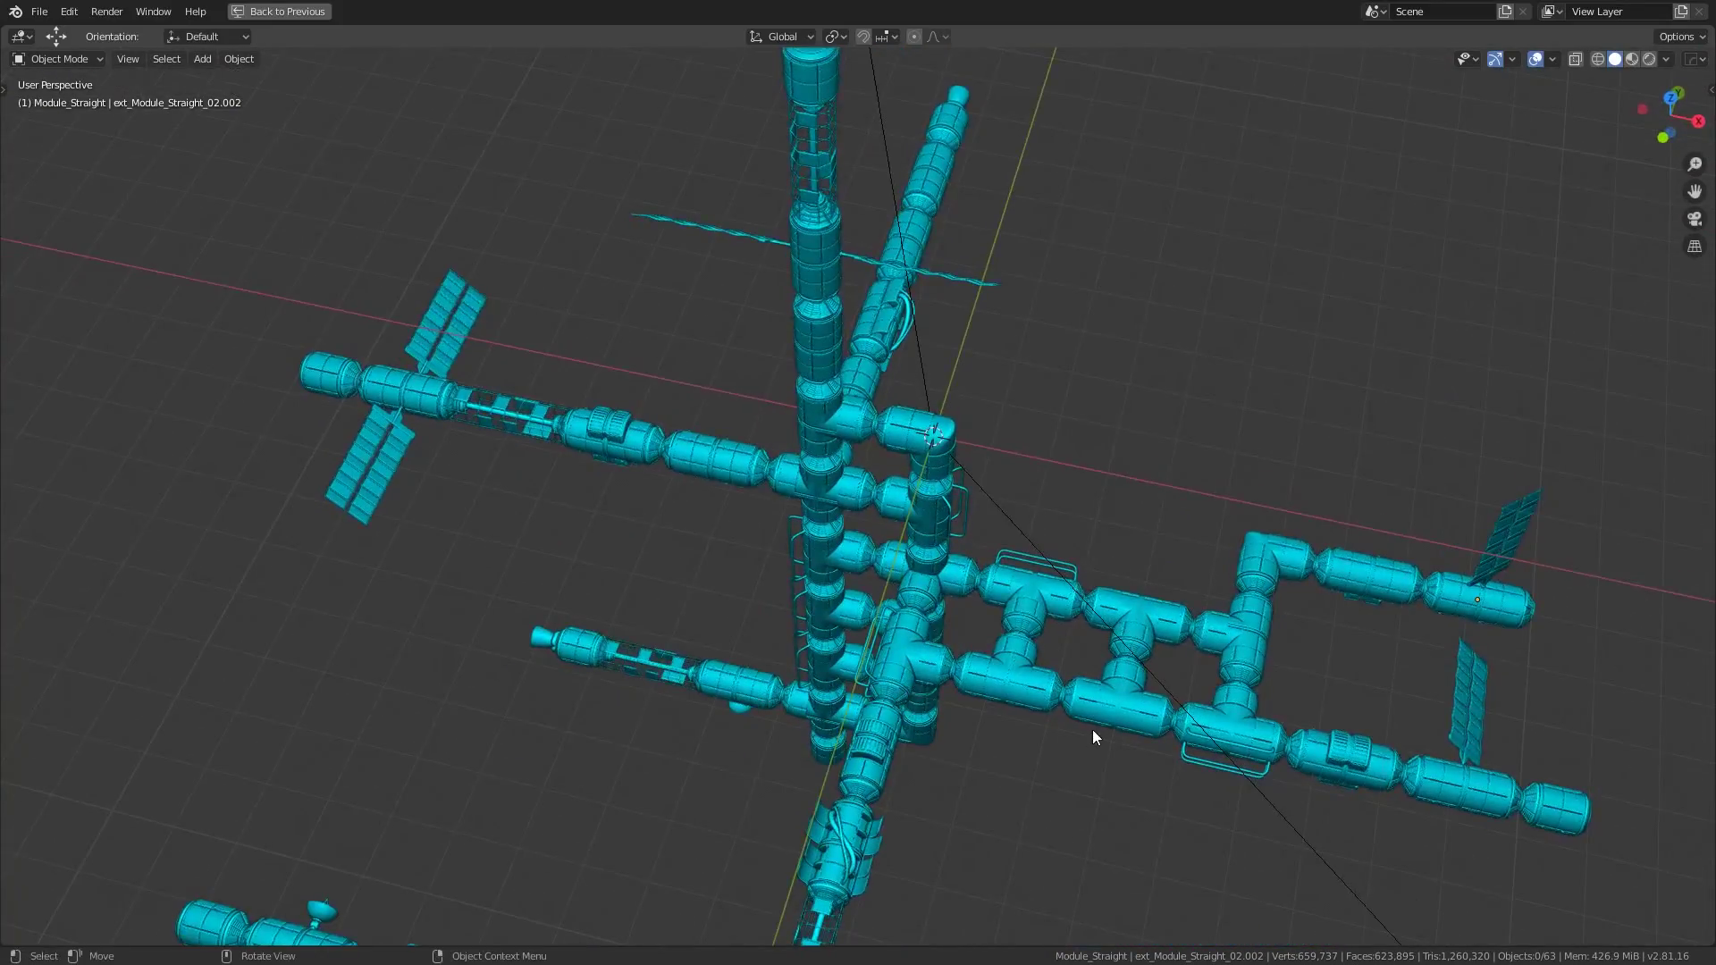
middle_click_drag(1093, 729, 840, 703)
scroll(891, 709, "up", 4)
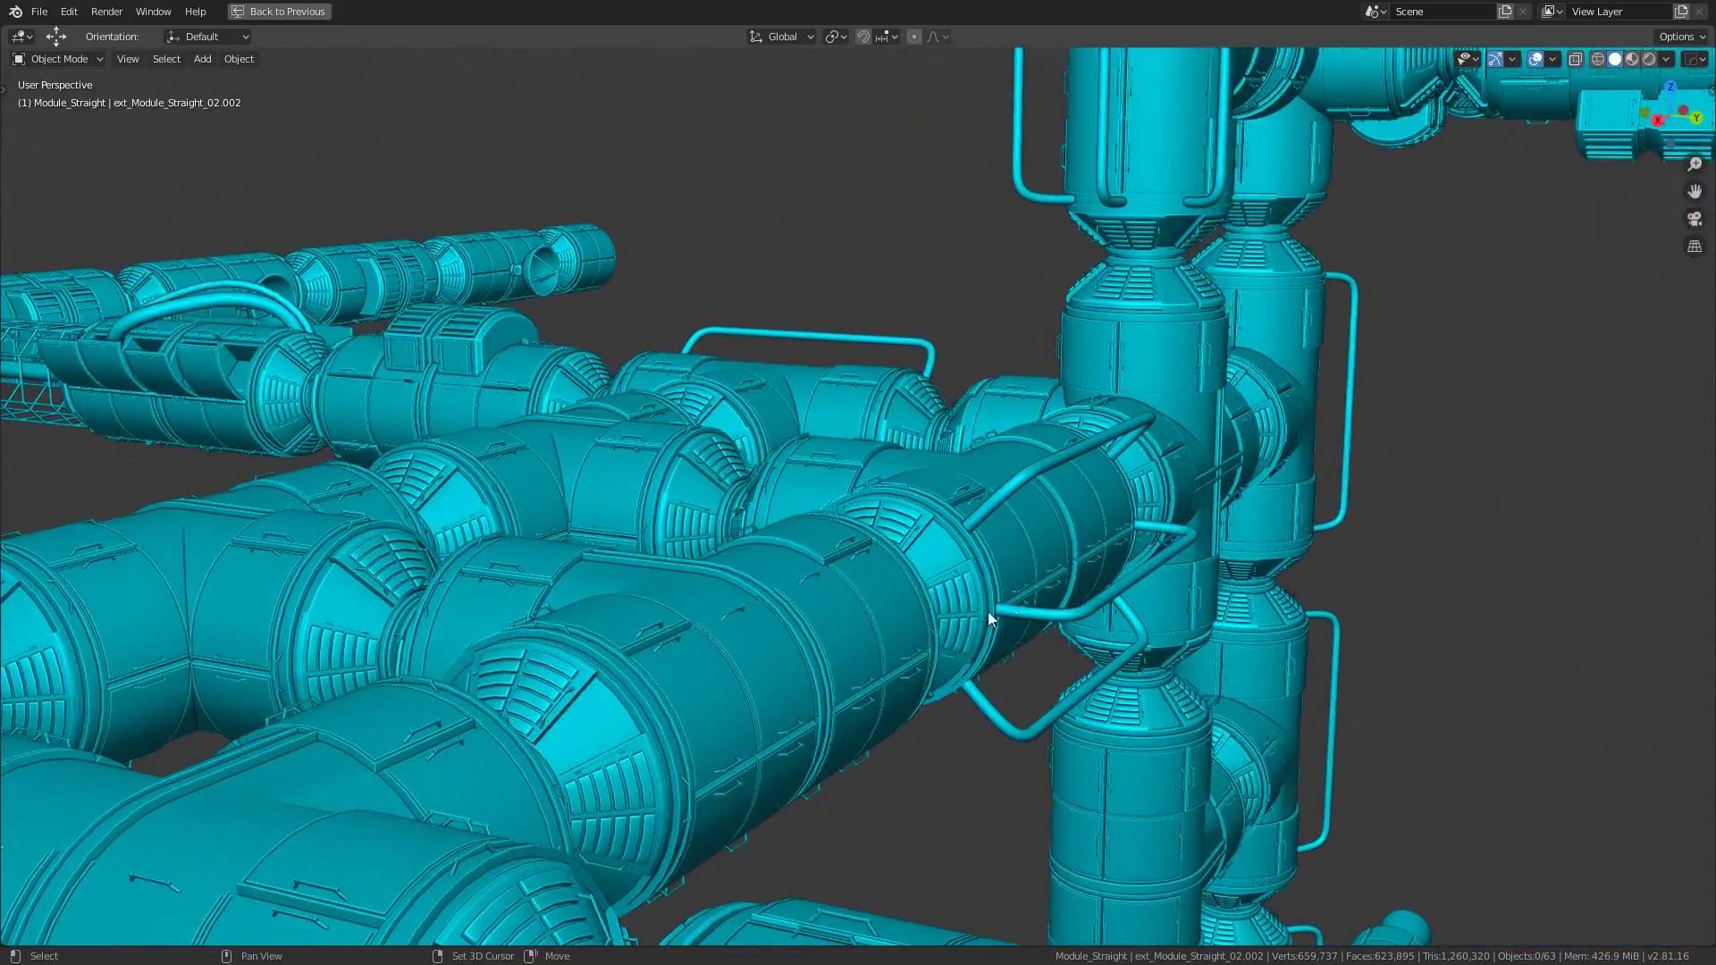
key("z")
key("z")
key("Escape")
mouse_move(805, 625)
middle_mouse_down()
mouse_move(930, 593)
mouse_move(1058, 598)
mouse_move(953, 559)
mouse_move(916, 460)
middle_mouse_up()
scroll(939, 576, "up", 3)
- Select all station objects, then deselect them
key("a")
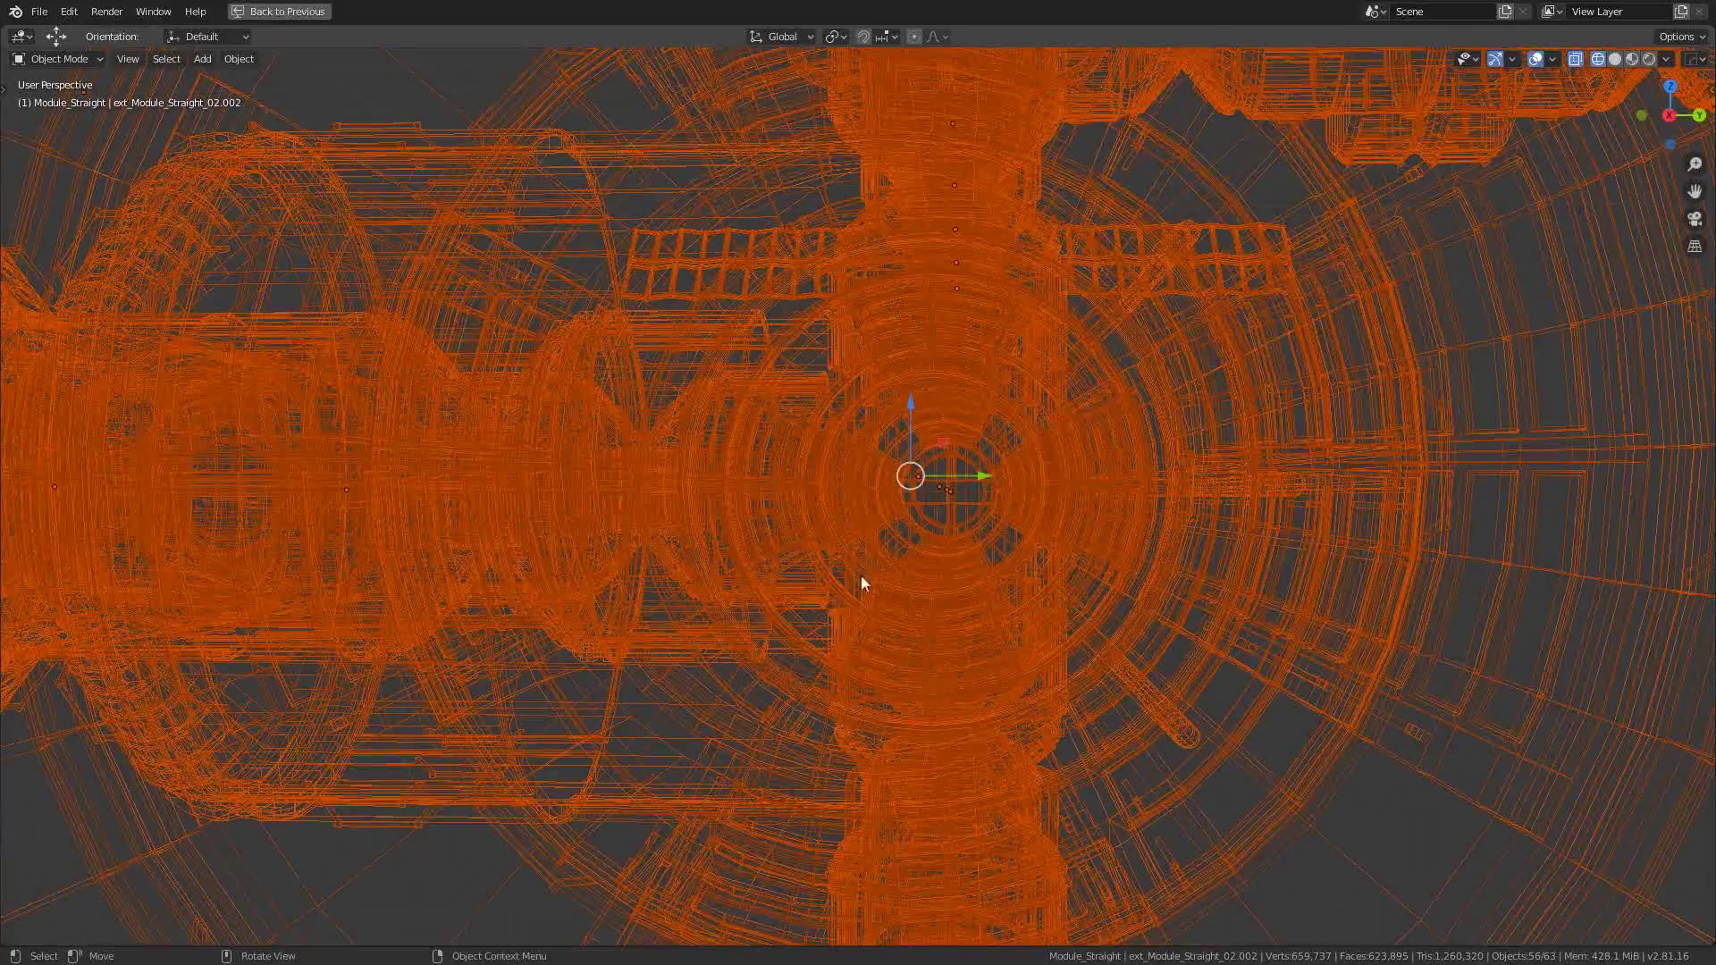
scroll(1017, 648, "up", 3)
key("alt+a")
scroll(1015, 645, "up", 5)
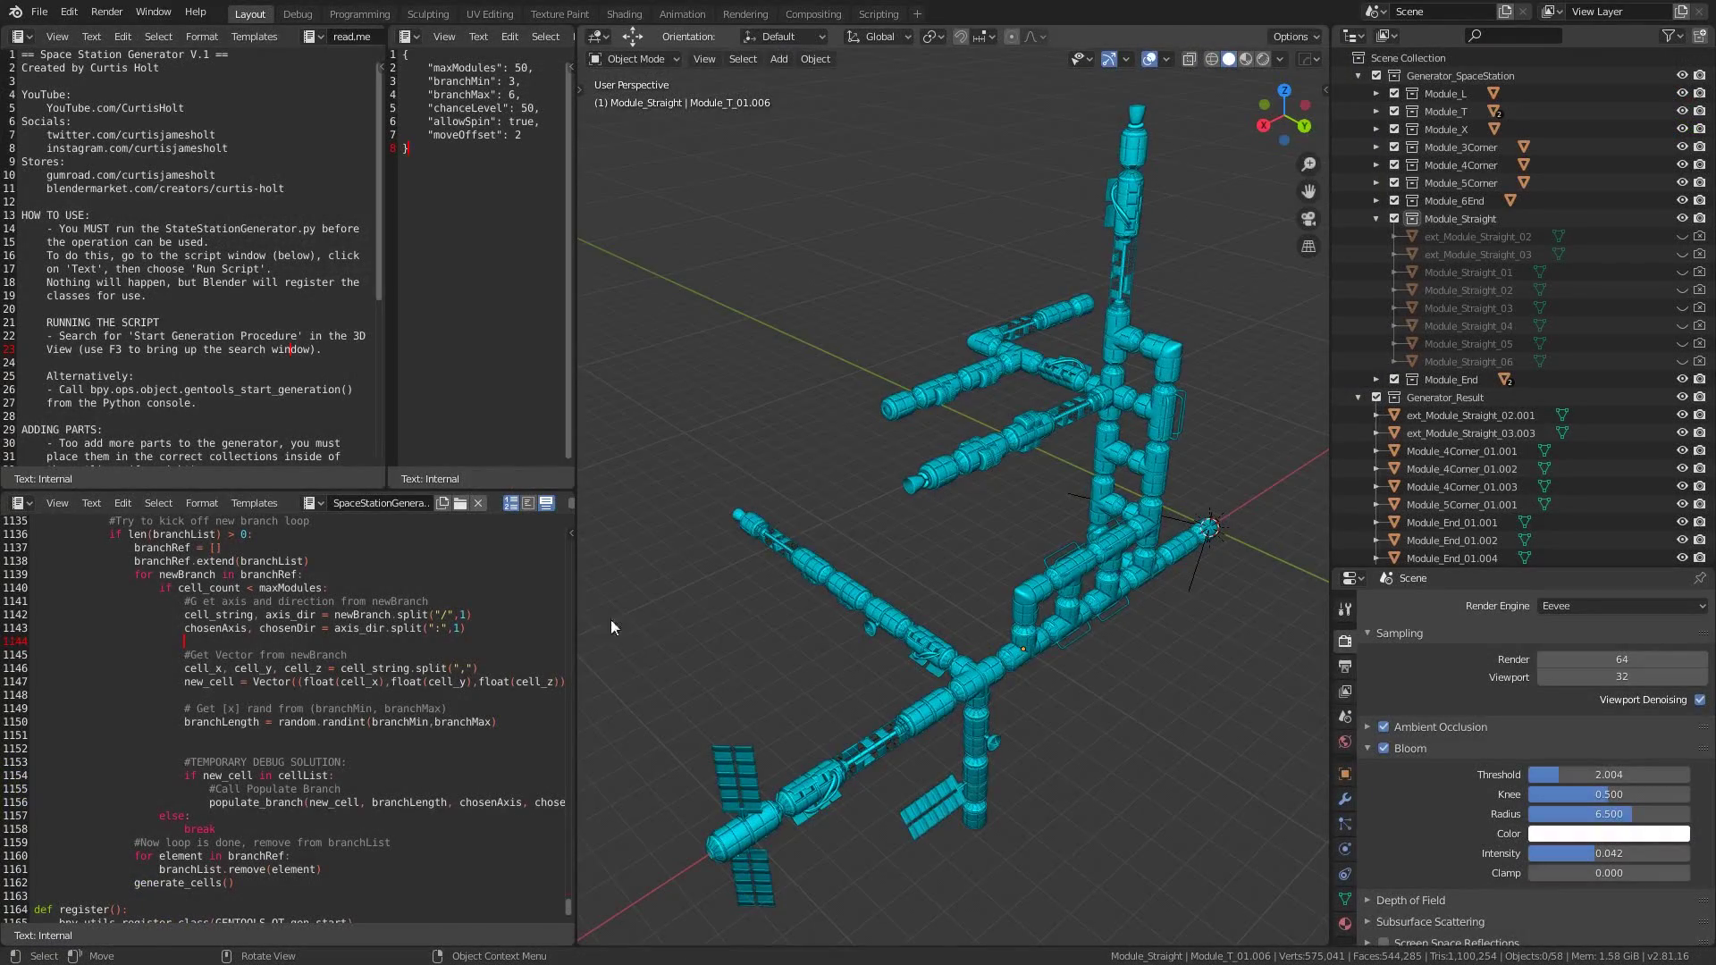
- Highlight the branch-loop code block (lines 1136–1163) in the script, then orbit the station
left_click_drag(84, 898, 63, 540)
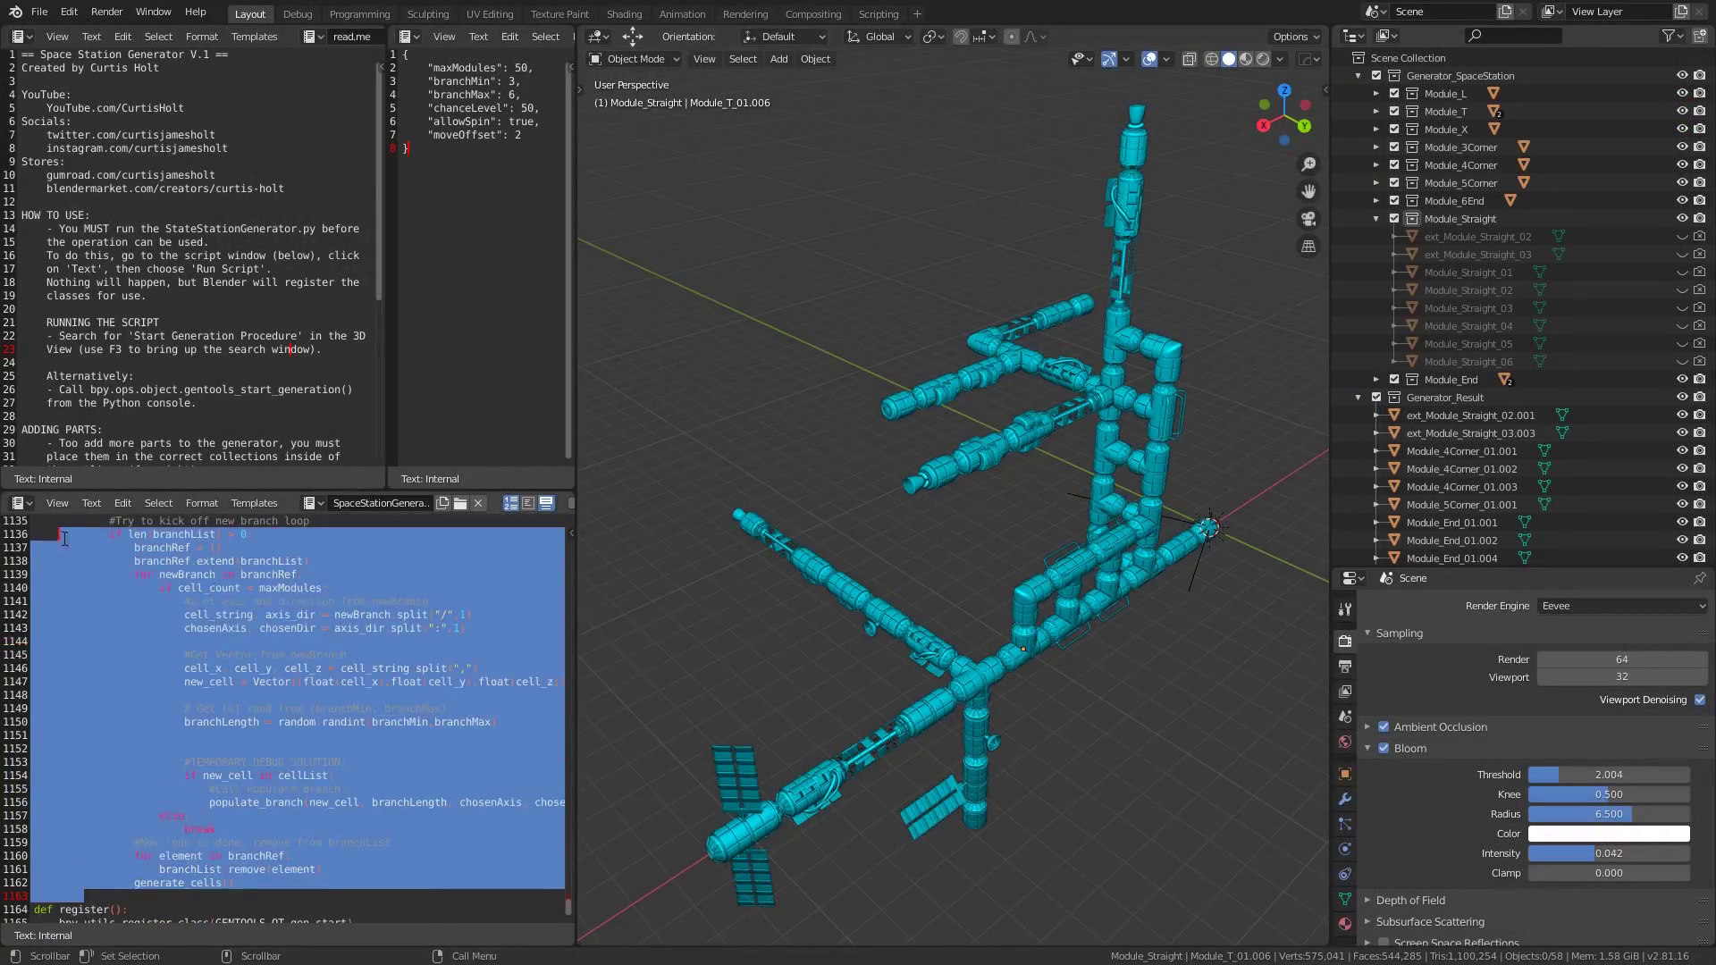
left_click(530, 724)
middle_click_drag(825, 471, 831, 471)
middle_click_drag(1037, 639, 896, 676)
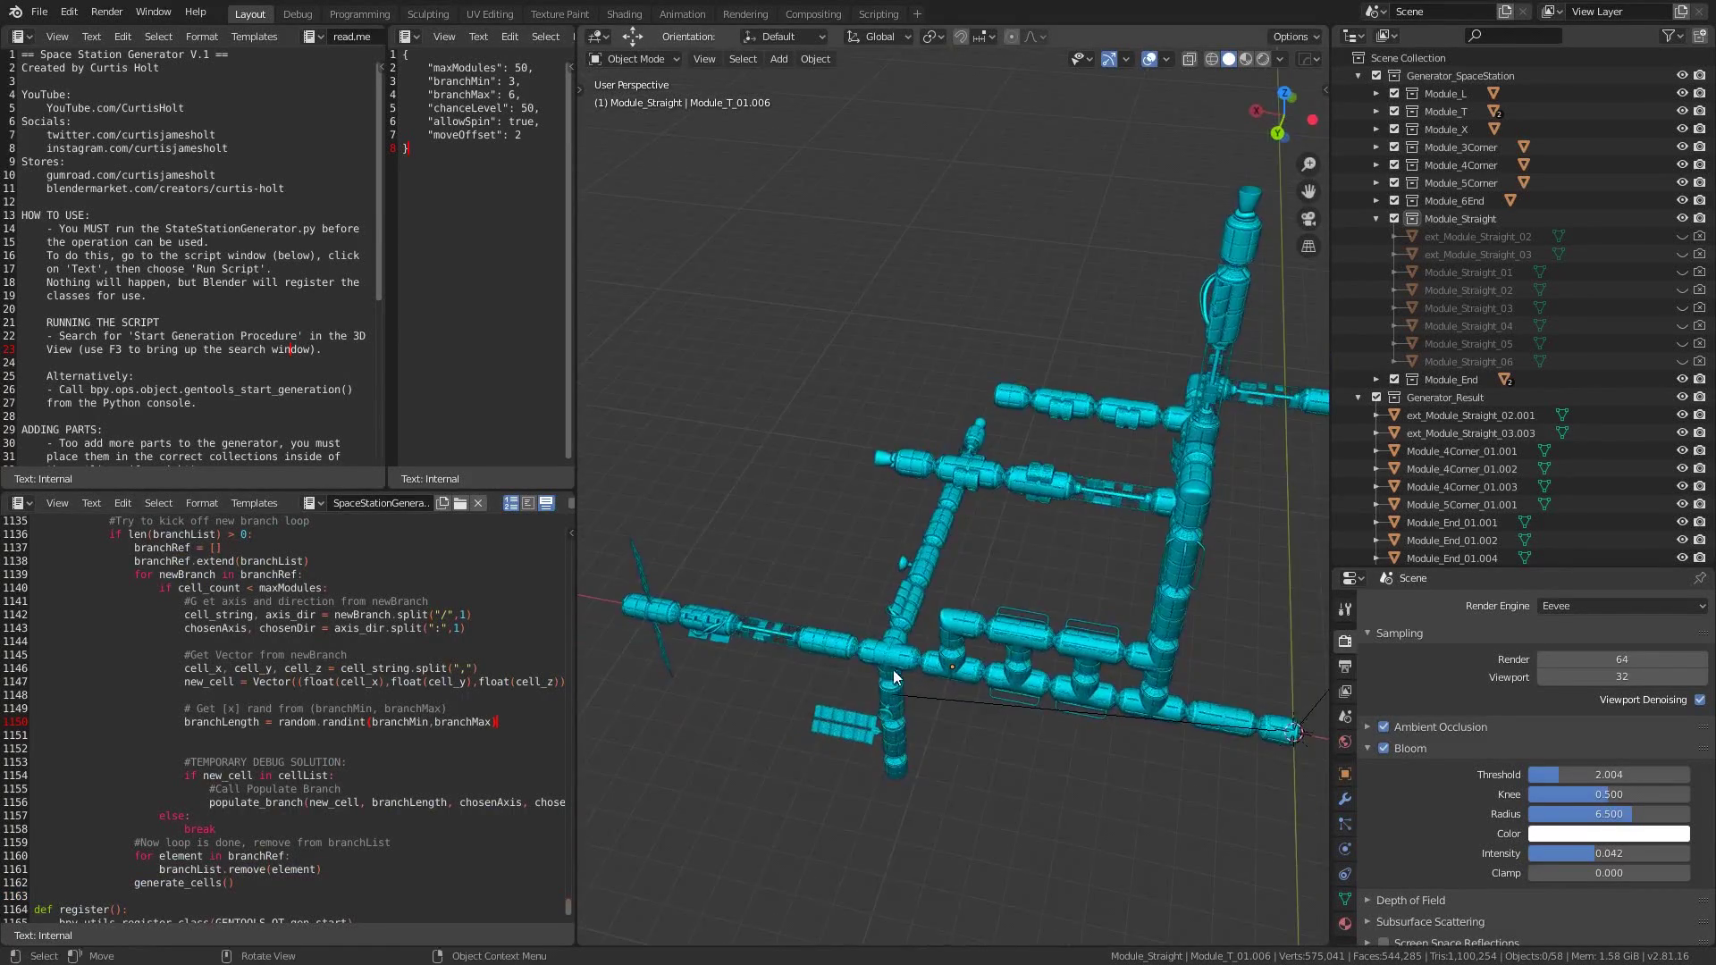
- Frame the corner module Module_4Corner_01.003, then orbit to review the station's branches
left_click(866, 660)
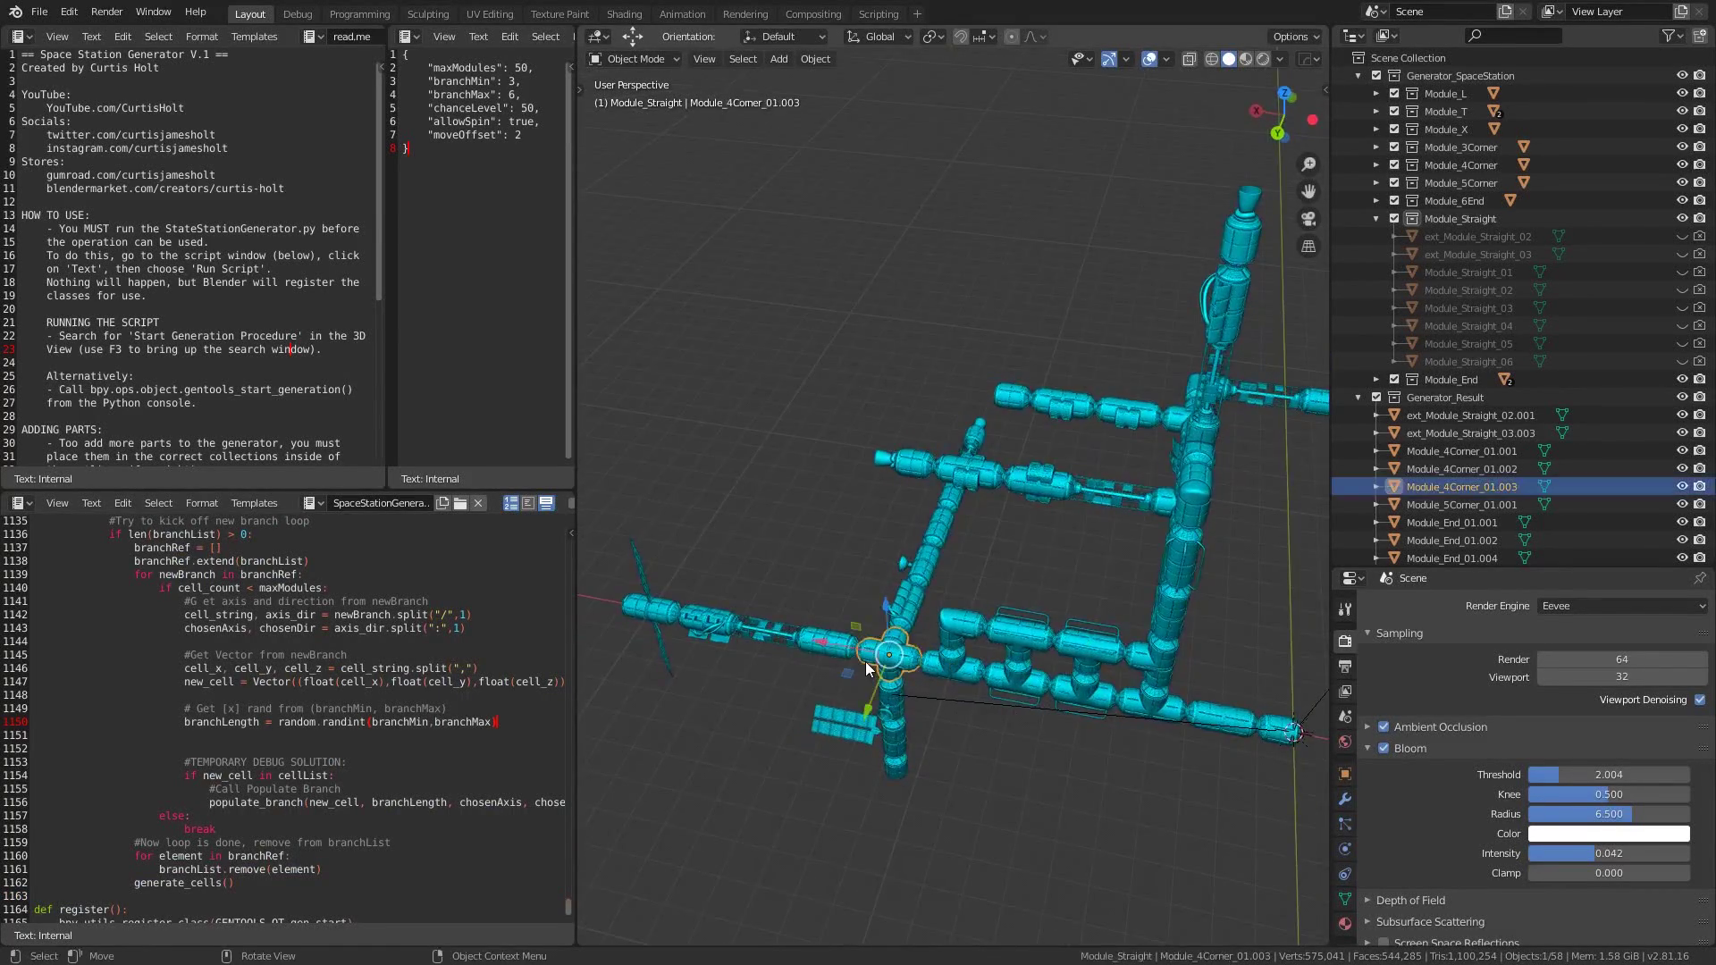
key("KP_Decimal")
key("alt+a")
scroll(988, 658, "down", 5)
middle_click_drag(929, 640, 1143, 603)
scroll(1143, 603, "down", 4)
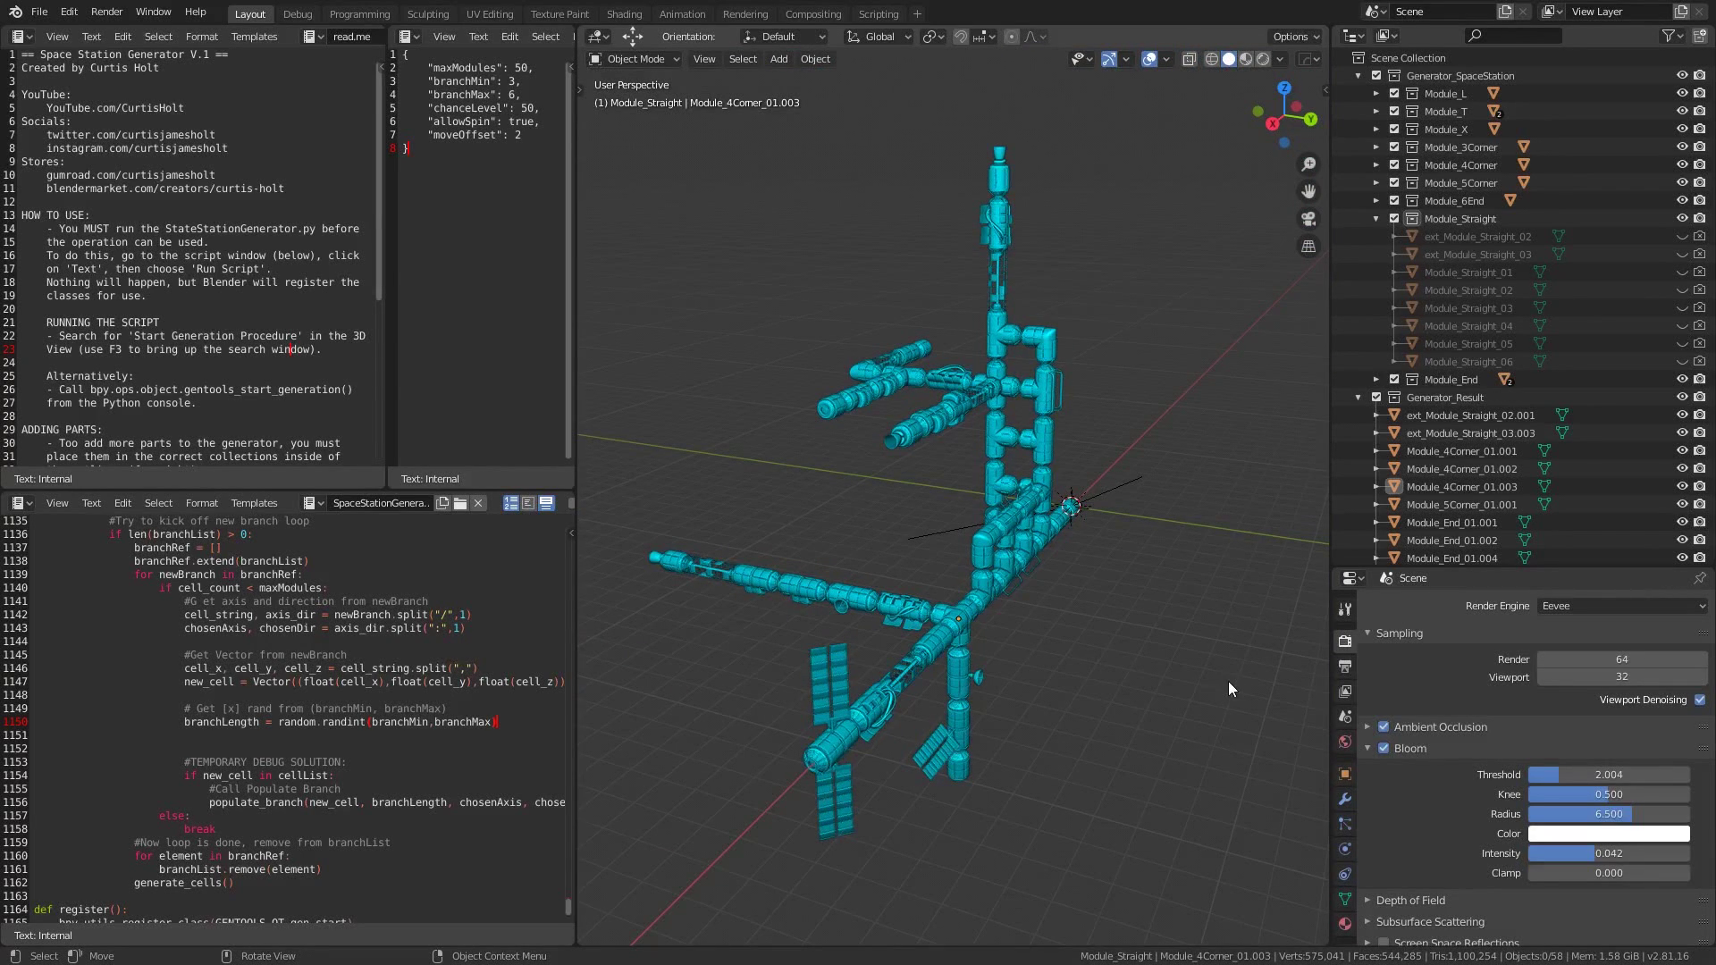
middle_click_drag(1229, 681, 1179, 703)
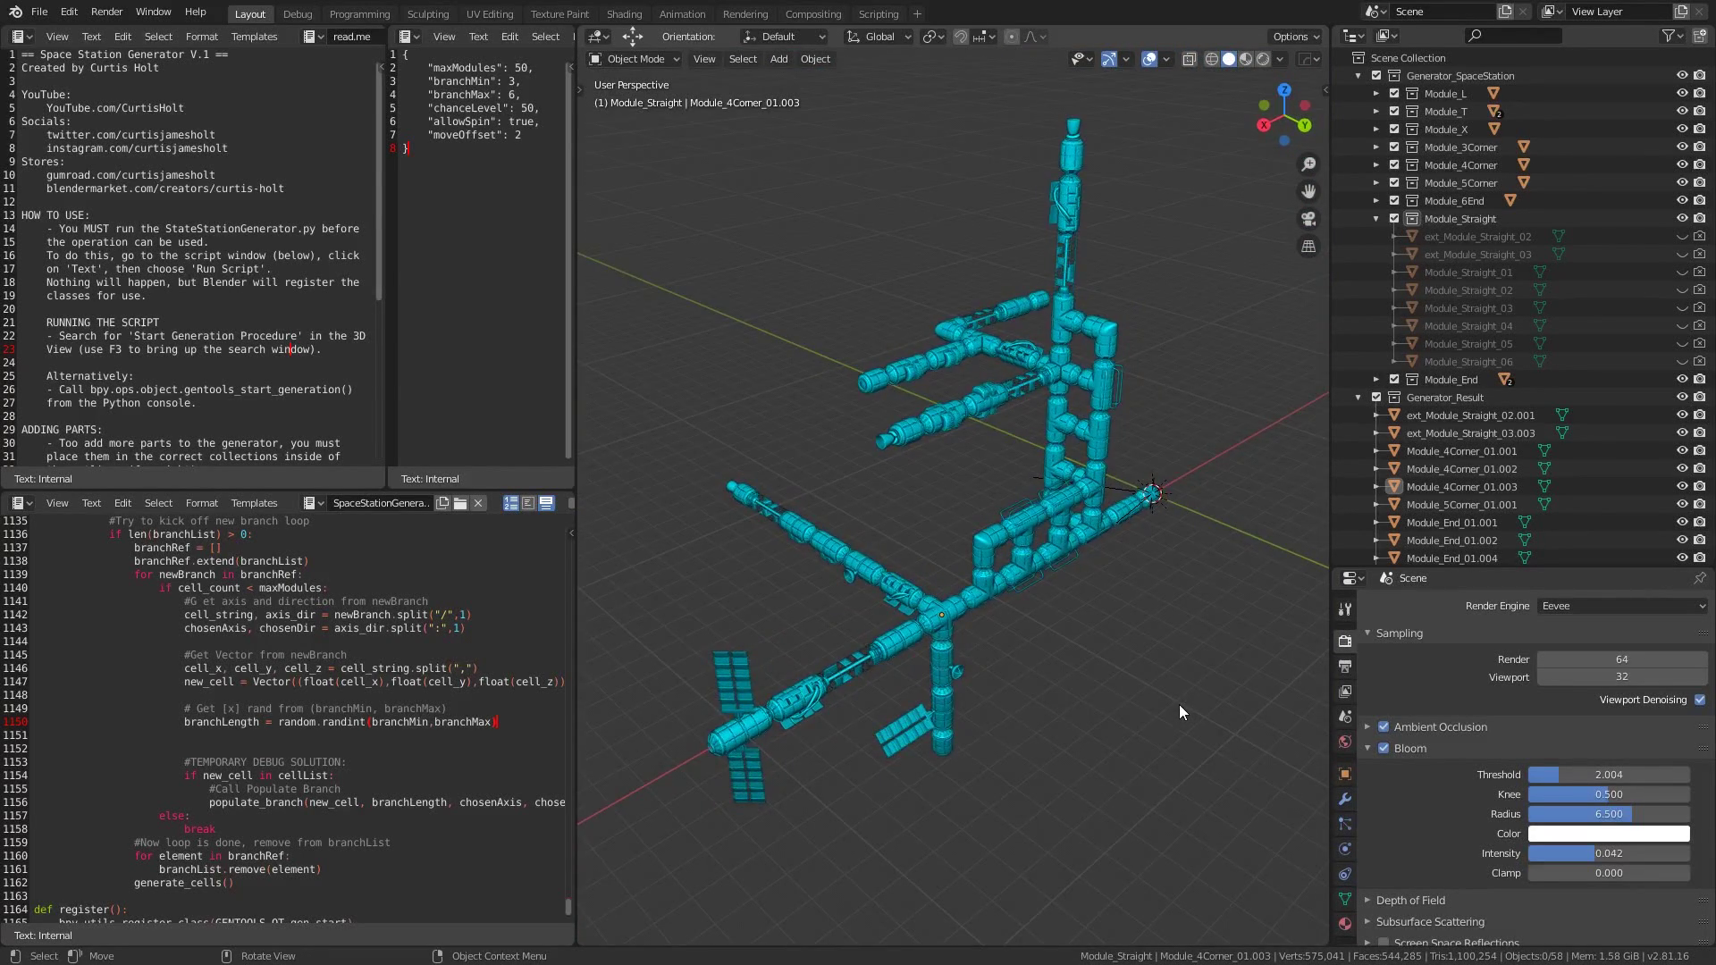
middle_click_drag(1170, 702, 1150, 695)
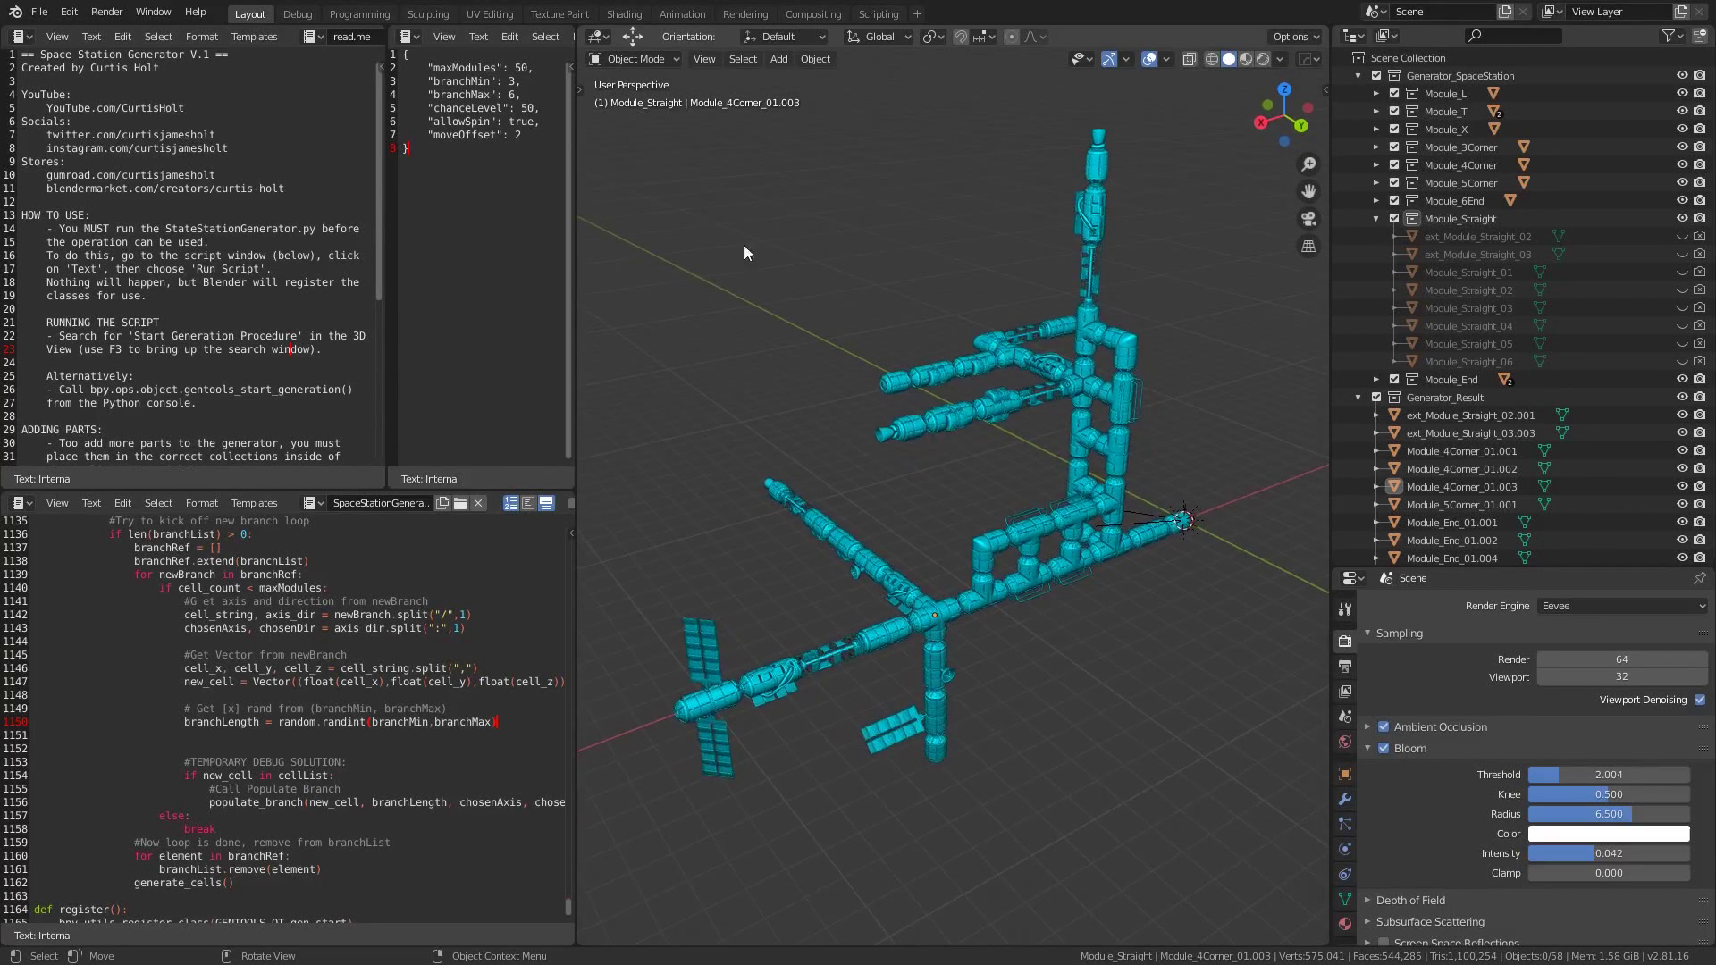
- Fly forward along the station, then select the Module_L through Module_End template collections
key("a")
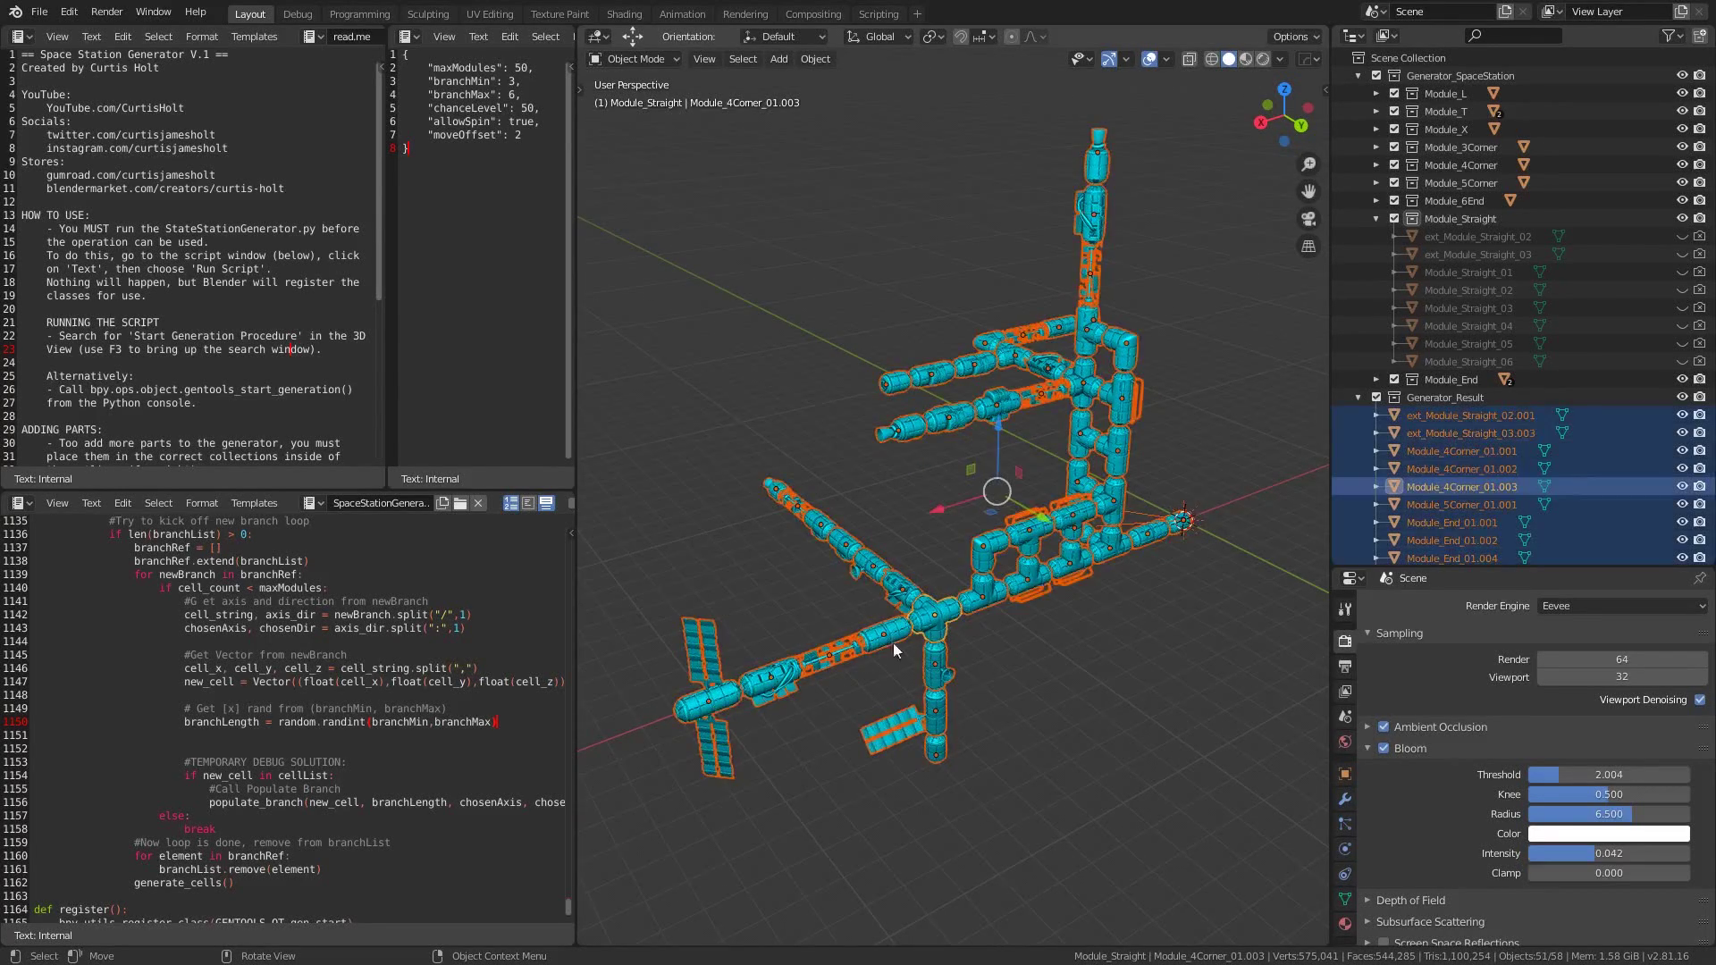
left_click(1185, 684)
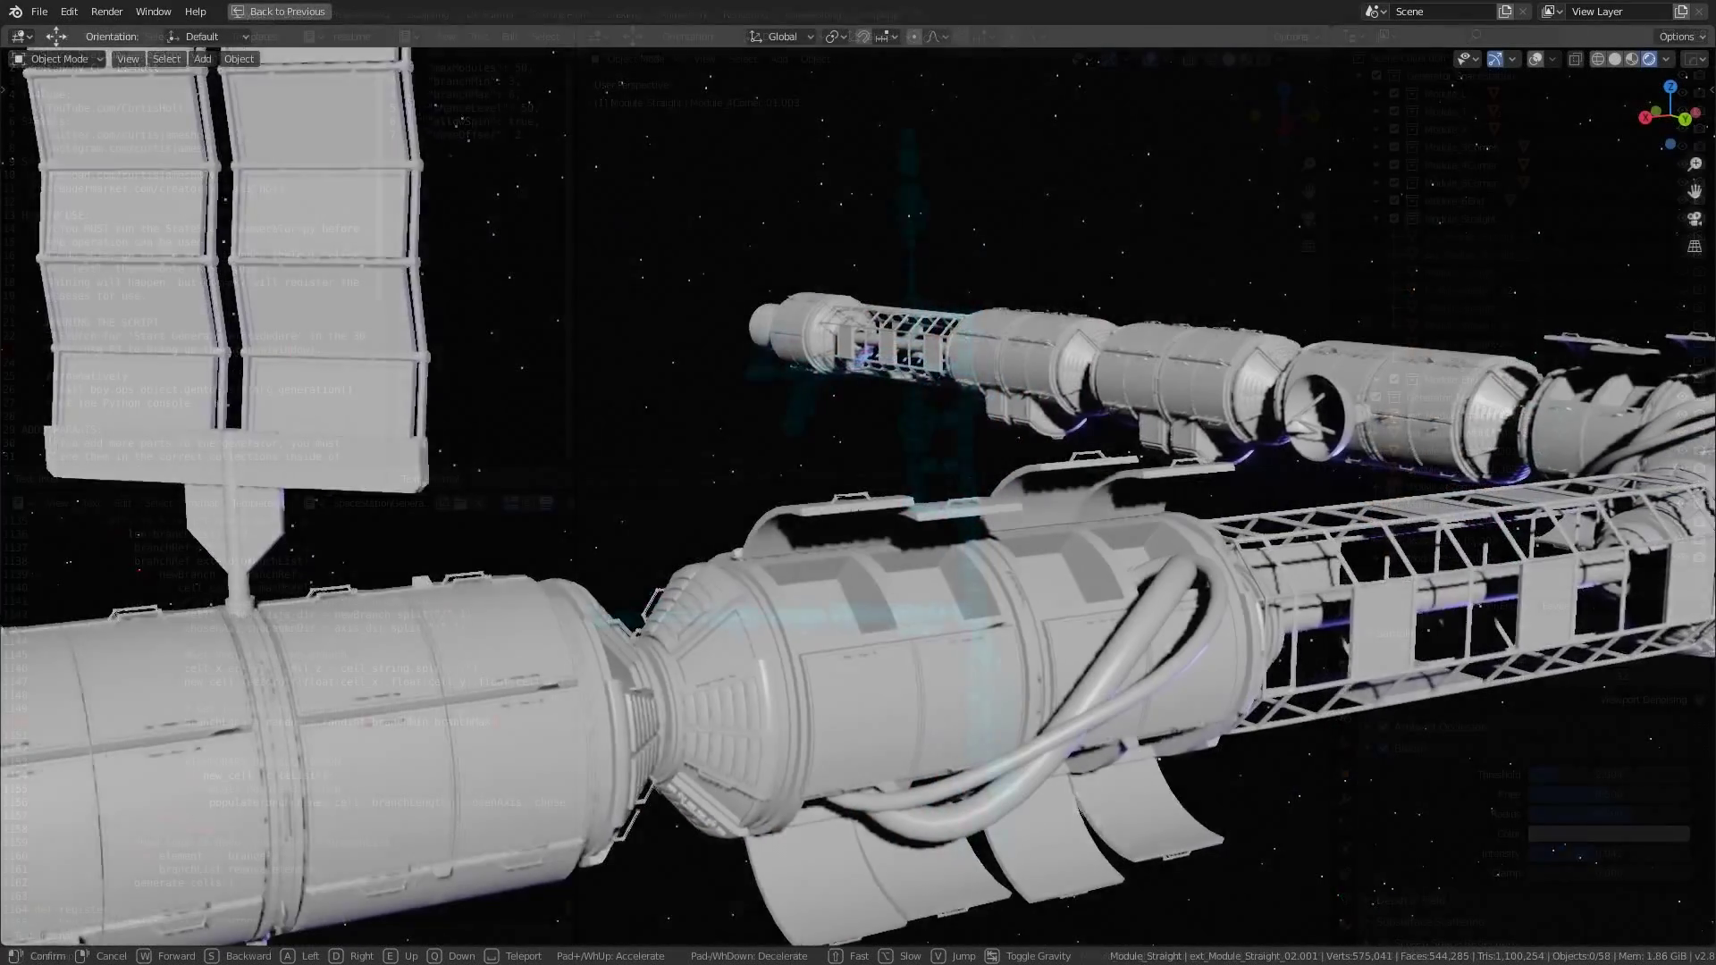
key("w")
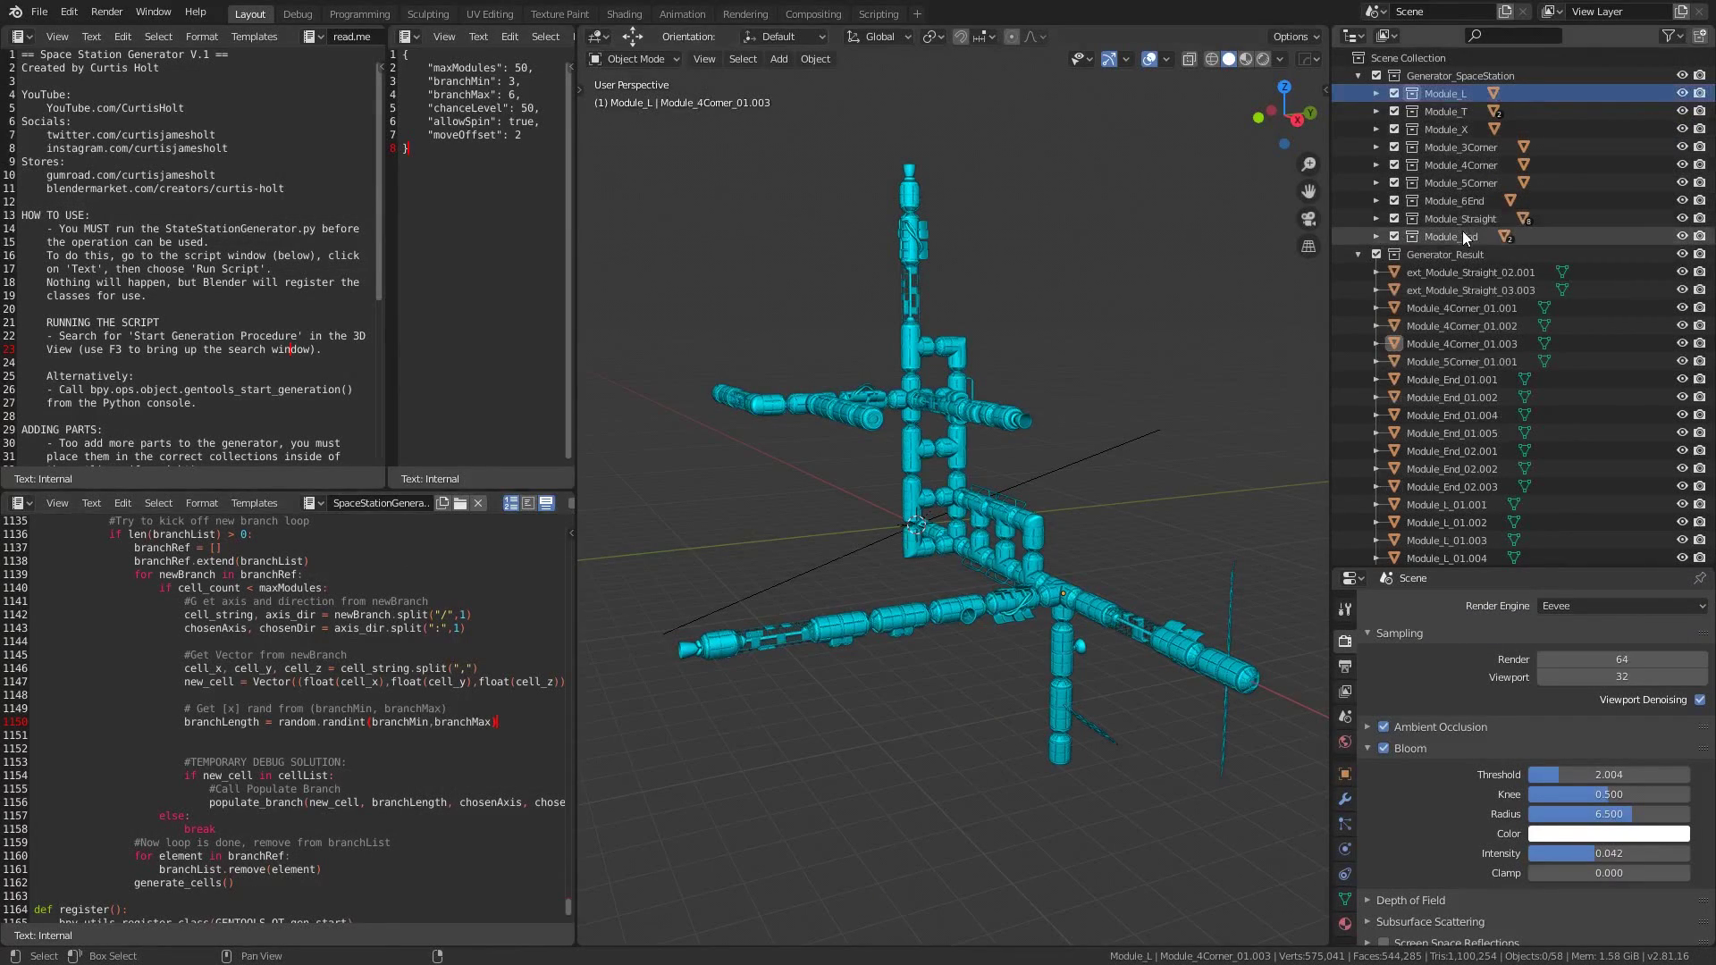
left_click(1464, 238, "shift")
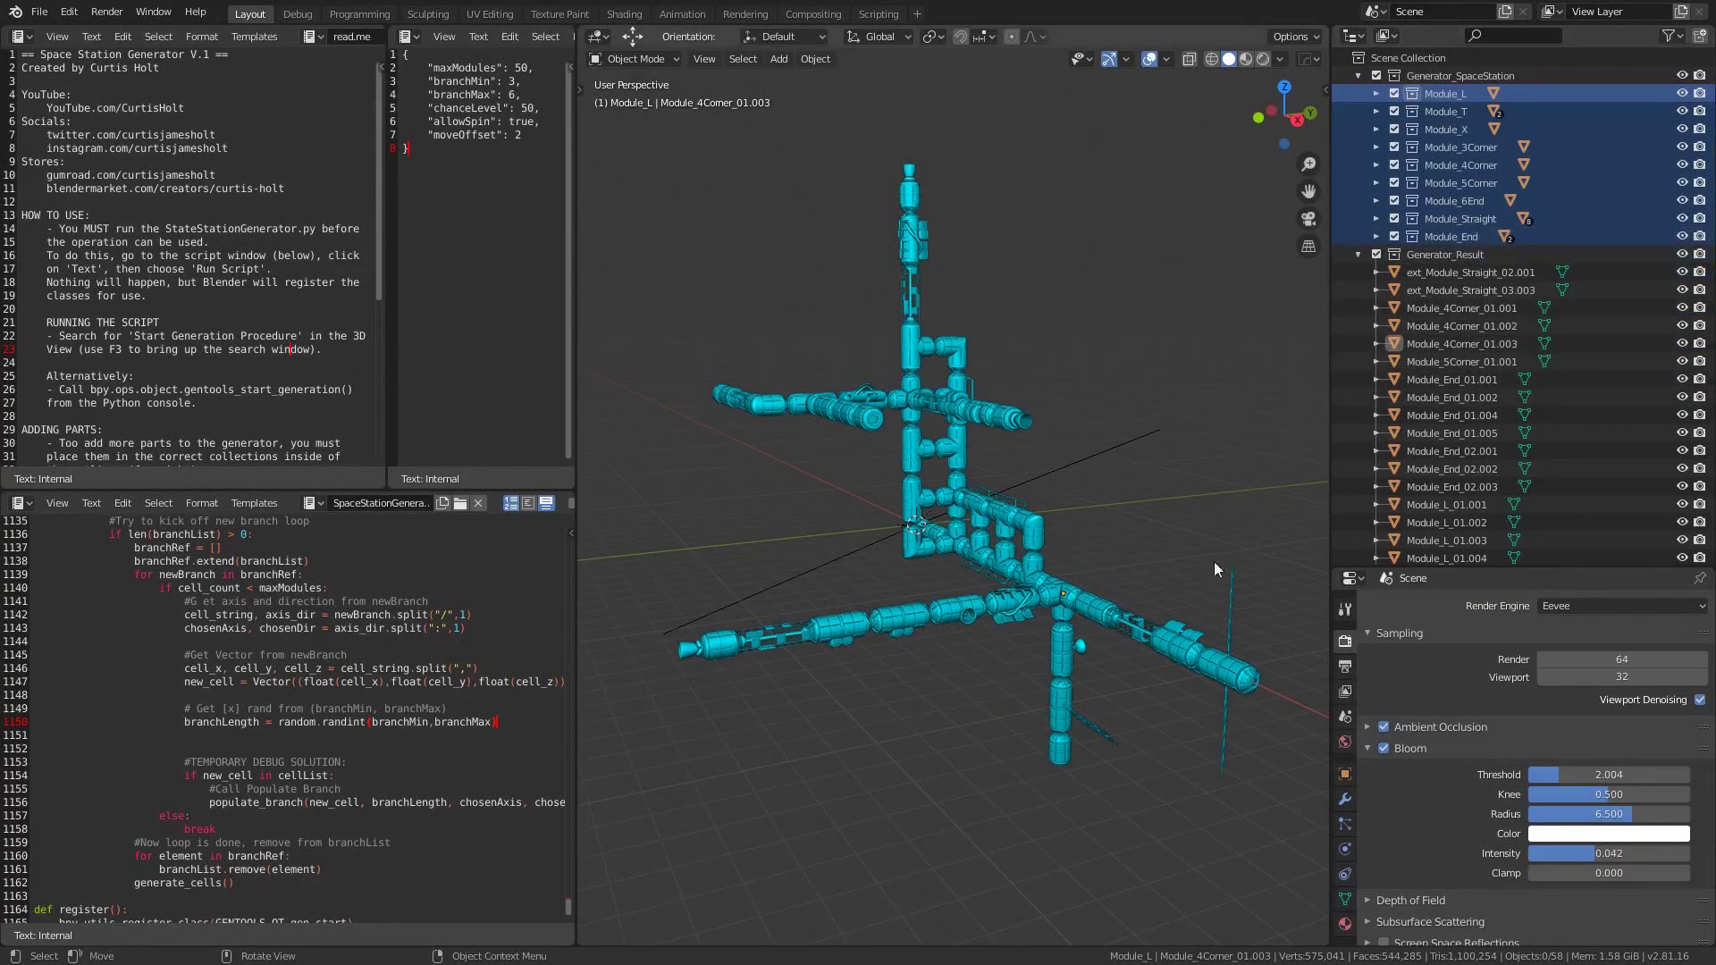